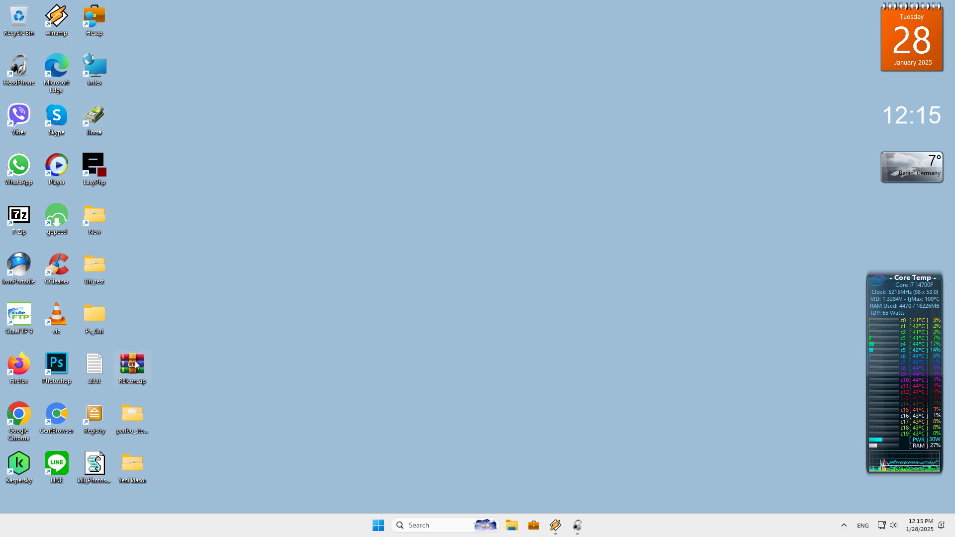
# Extract the ReIcon zip in place with 7-Zip Extract Here, then delete the archive
pyautogui.moveTo(135, 364); pyautogui.dragTo(171, 169)
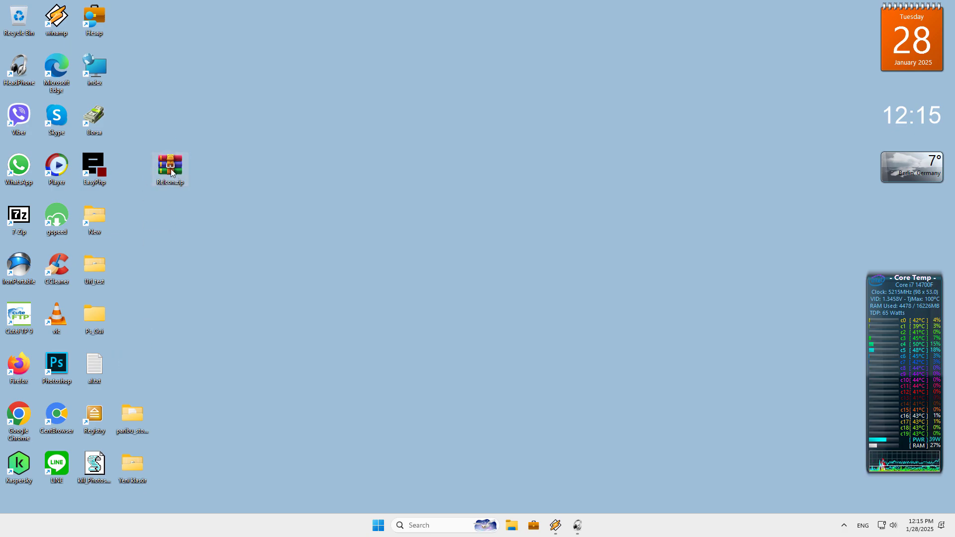
pyautogui.rightClick(171, 169)
pyautogui.moveTo(195, 267)
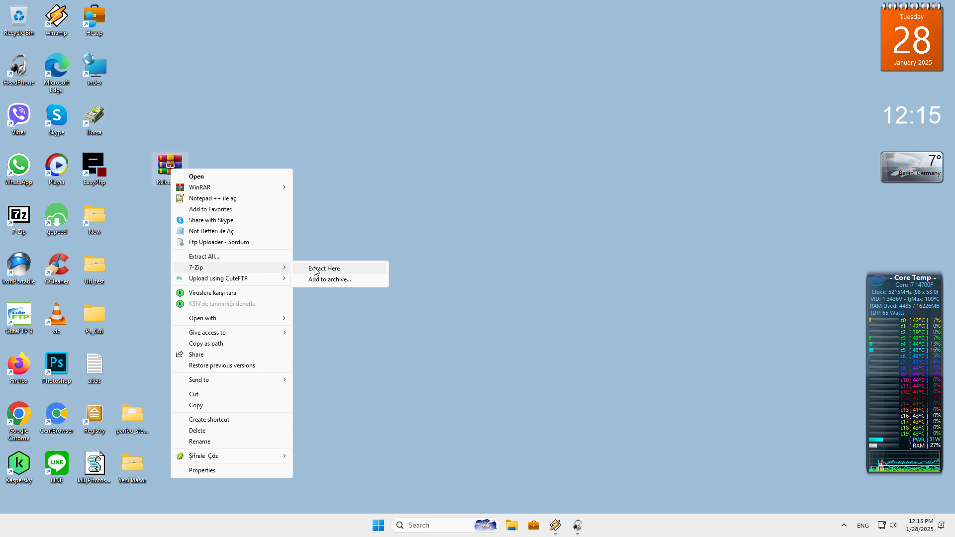
pyautogui.click(320, 271)
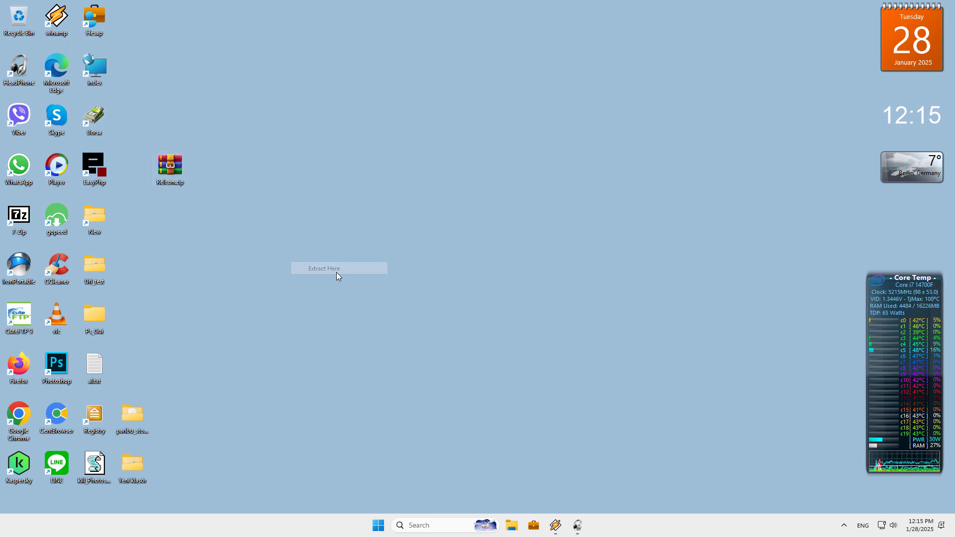
pyautogui.rightClick(170, 163)
pyautogui.click(195, 425)
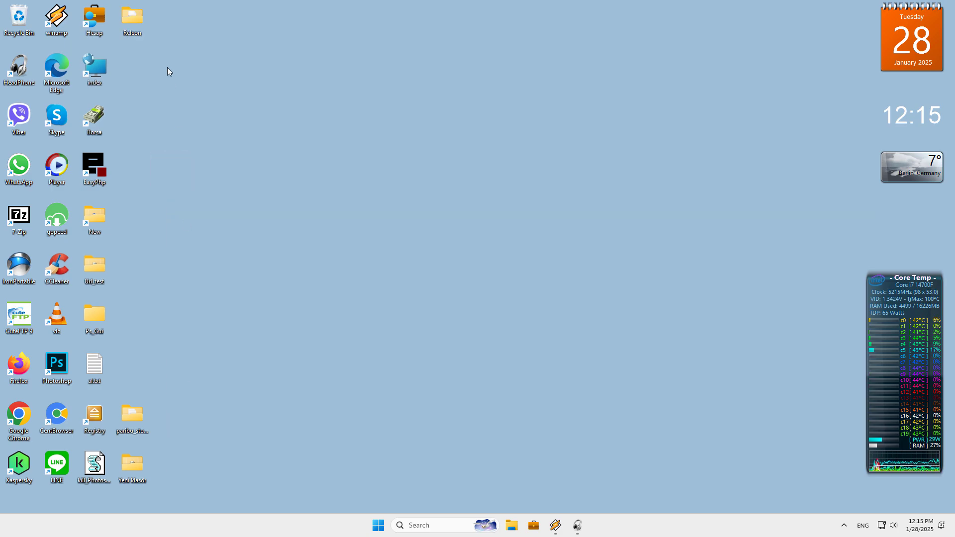
# Copy ReIcon_x64.exe and ReIcon.ini from the extracted folder and paste them onto the desktop
pyautogui.moveTo(138, 17); pyautogui.dragTo(146, 293)
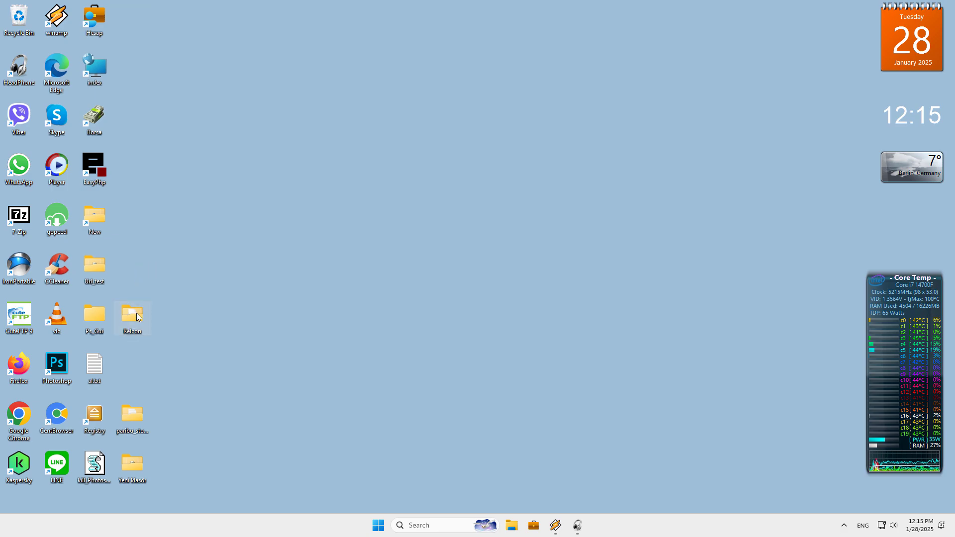
pyautogui.doubleClick(137, 313)
pyautogui.click(145, 100)
pyautogui.rightClick(173, 115)
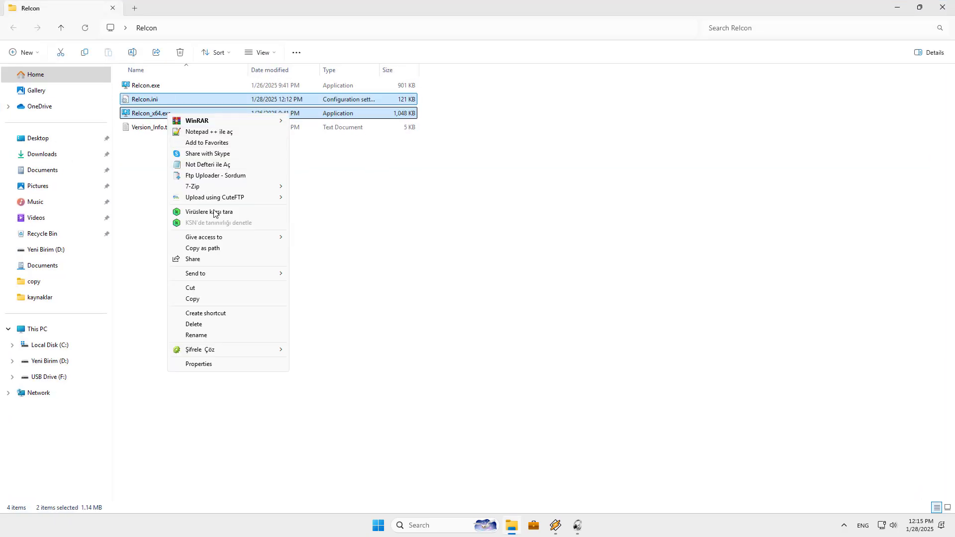
pyautogui.click(193, 298)
pyautogui.click(942, 8)
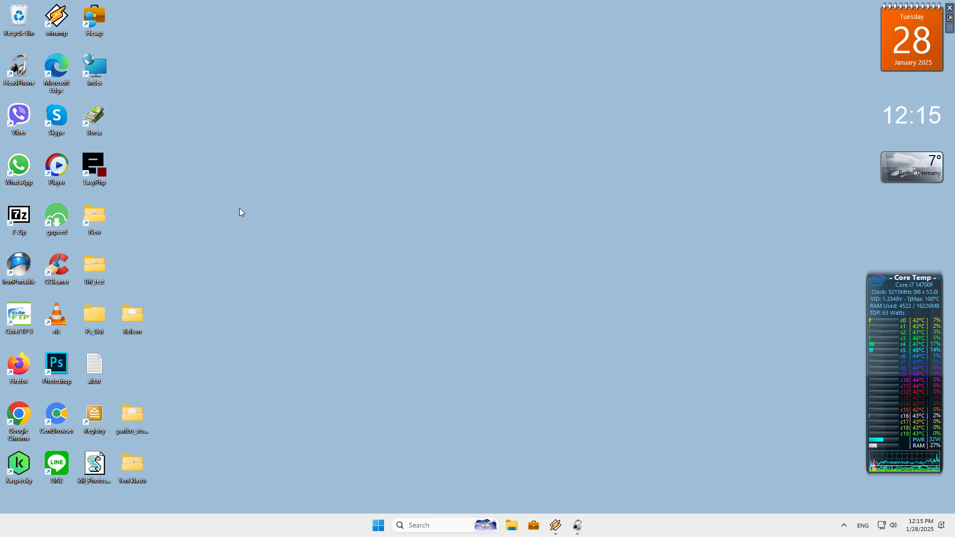
pyautogui.rightClick(139, 173)
pyautogui.click(158, 220)
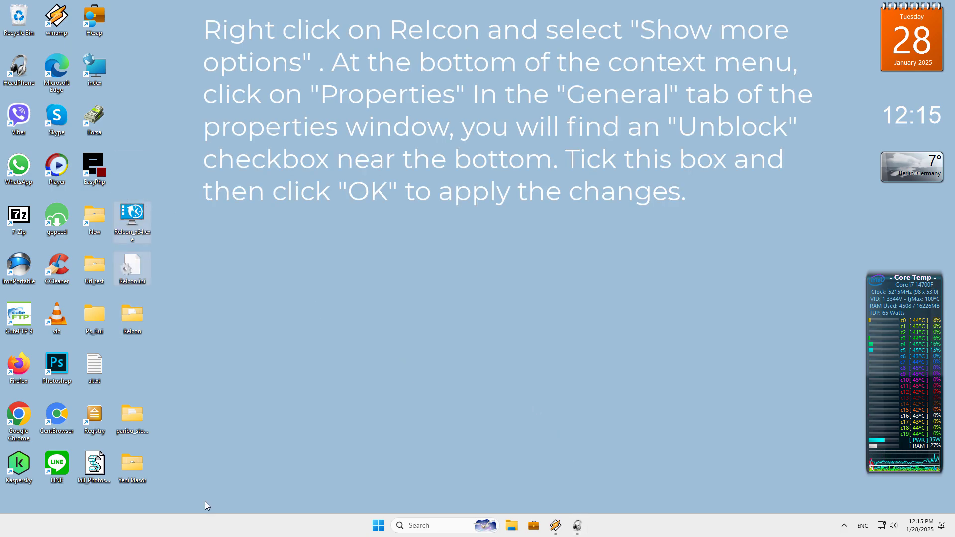
# Launch ReIcon_x64.exe, save the left-side arrangement as New Icon-Layout and export it to a file
pyautogui.click(205, 261)
pyautogui.doubleClick(138, 217)
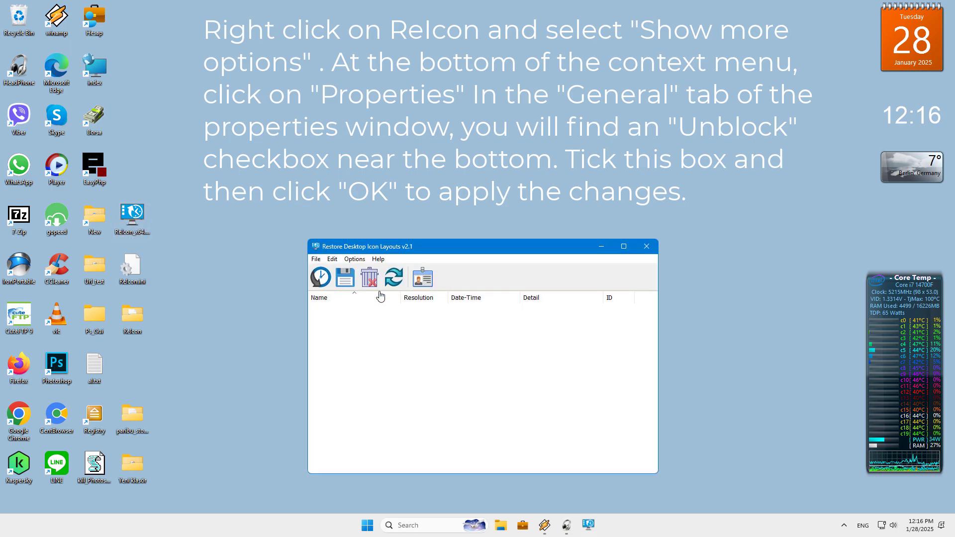
pyautogui.moveTo(504, 246); pyautogui.dragTo(504, 138)
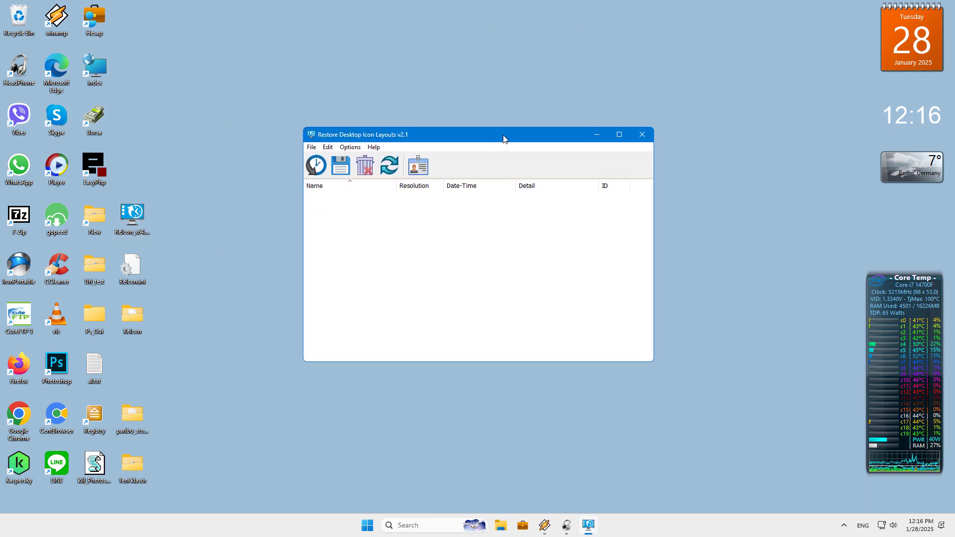
pyautogui.click(341, 163)
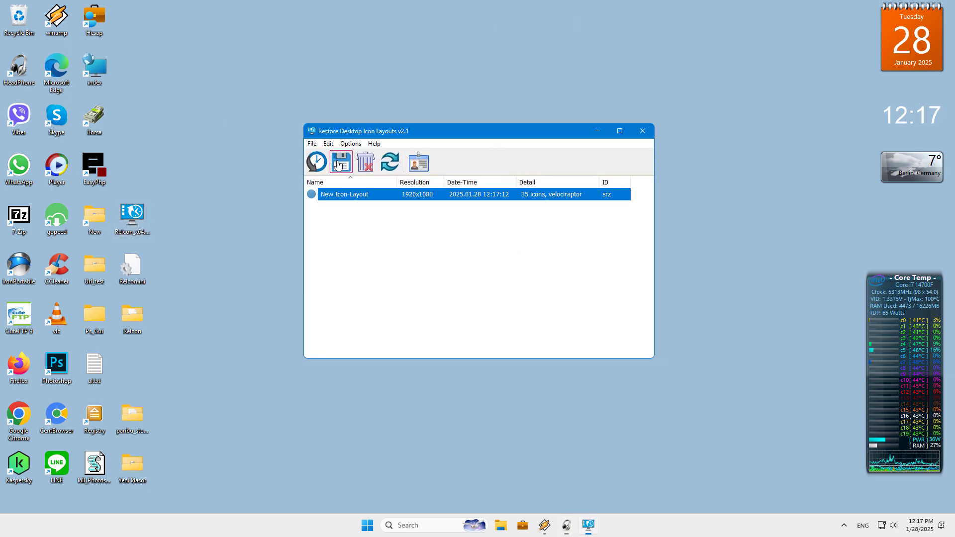
pyautogui.click(340, 224)
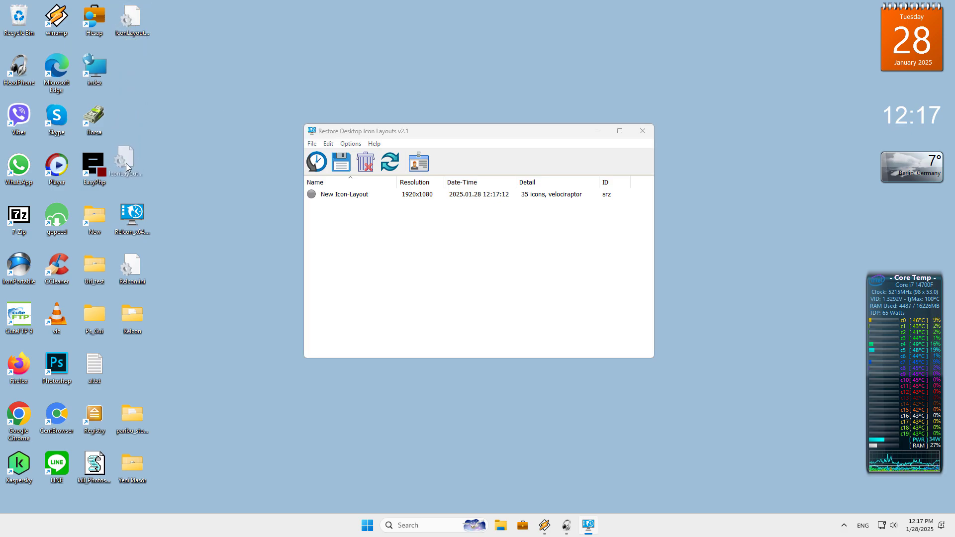
# Move all desktop icons to the centre and save that arrangement as New Icon-Layout 1
pyautogui.moveTo(135, 22); pyautogui.dragTo(132, 165)
pyautogui.moveTo(200, 20); pyautogui.dragTo(2, 506)
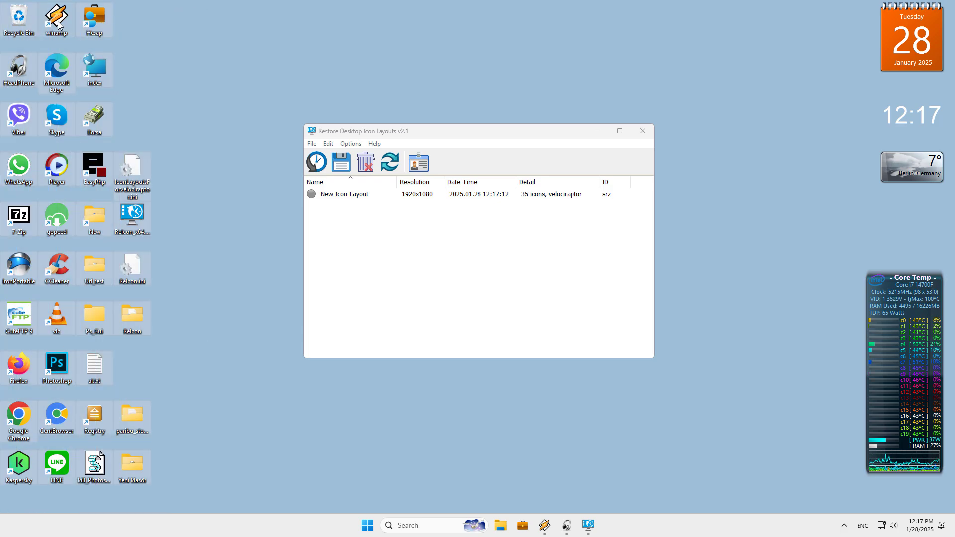
pyautogui.moveTo(57, 20); pyautogui.dragTo(460, 27)
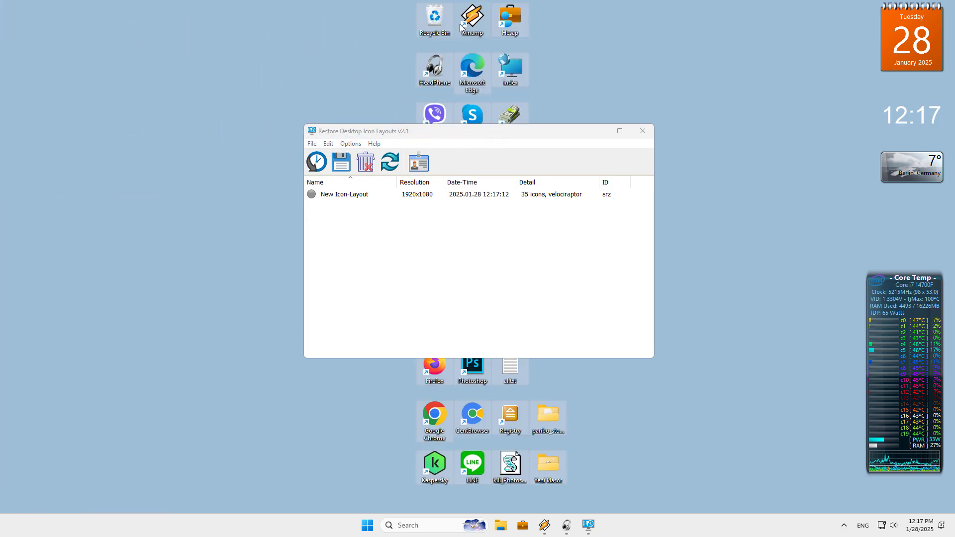
pyautogui.click(351, 135)
pyautogui.click(341, 163)
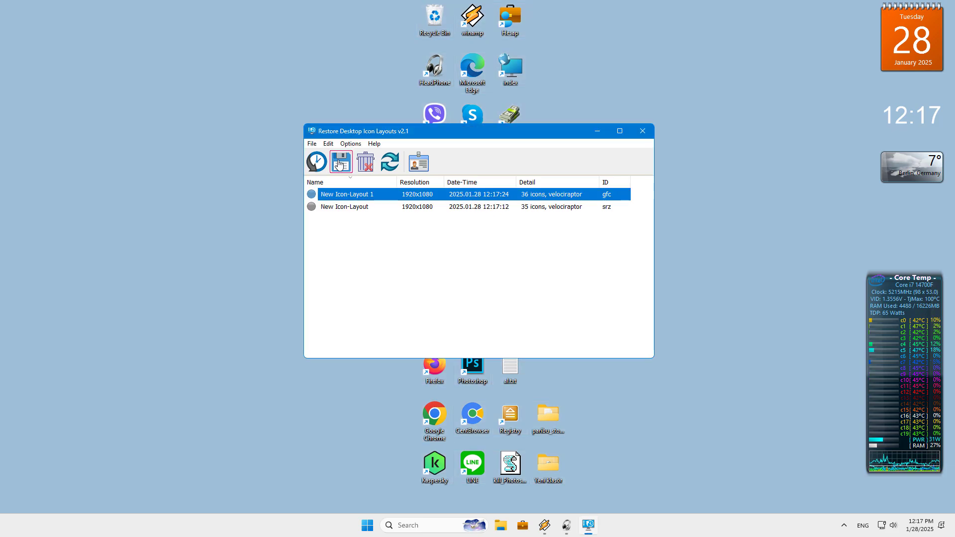
# Move the icons to the right side and save that arrangement as New Icon-Layout 2
pyautogui.moveTo(662, 4); pyautogui.dragTo(430, 511)
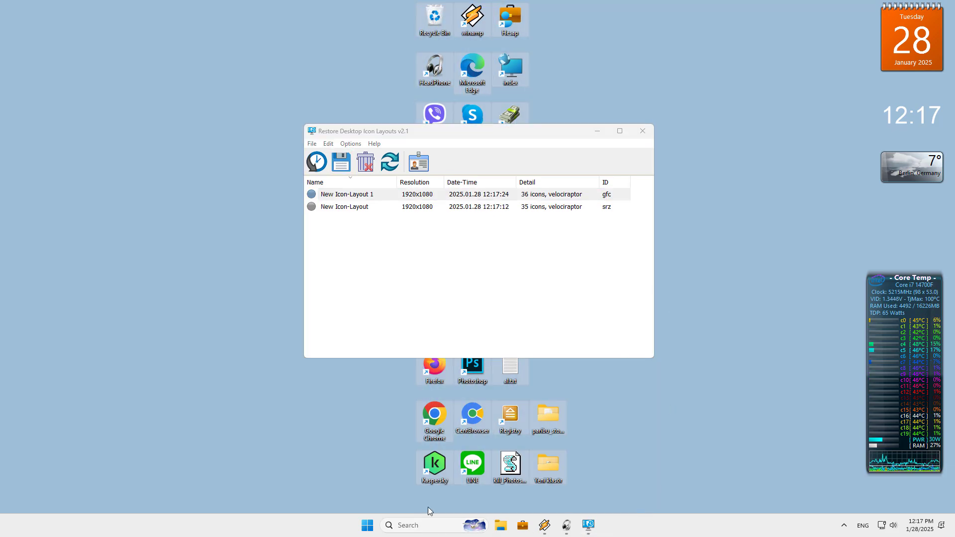
pyautogui.moveTo(452, 17); pyautogui.dragTo(753, 17)
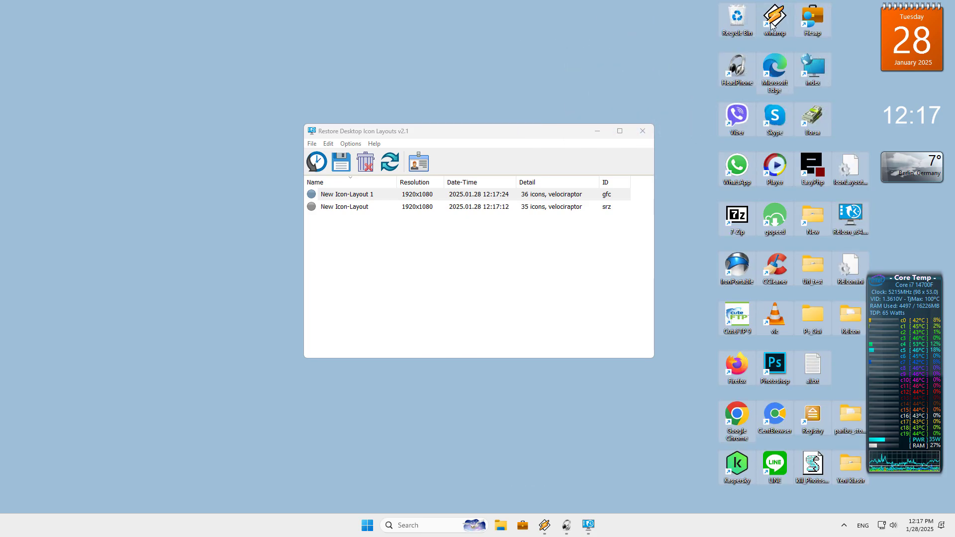
pyautogui.click(343, 163)
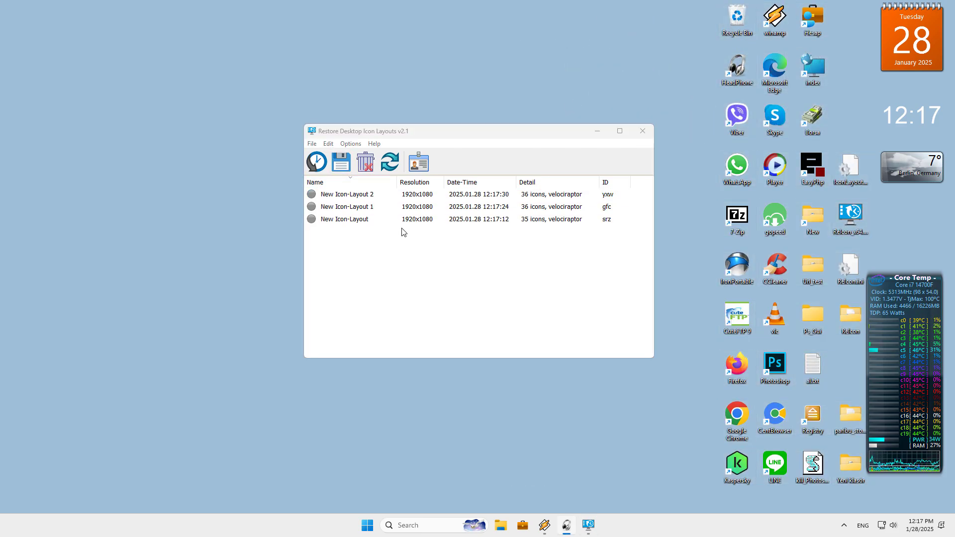
# Restore New Icon-Layout, New Icon-Layout 1 and New Icon-Layout 2 in turn with the toolbar Restore button
pyautogui.click(360, 221)
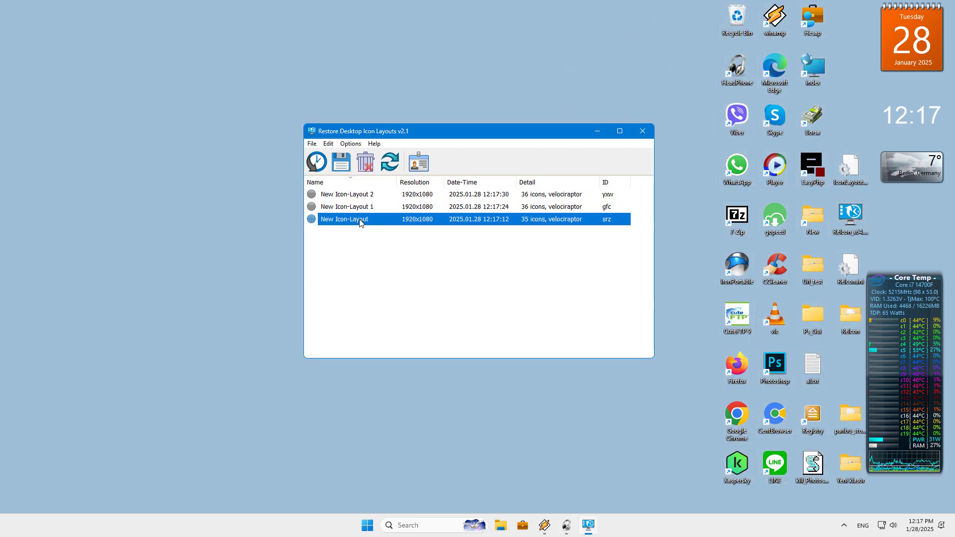
pyautogui.click(318, 163)
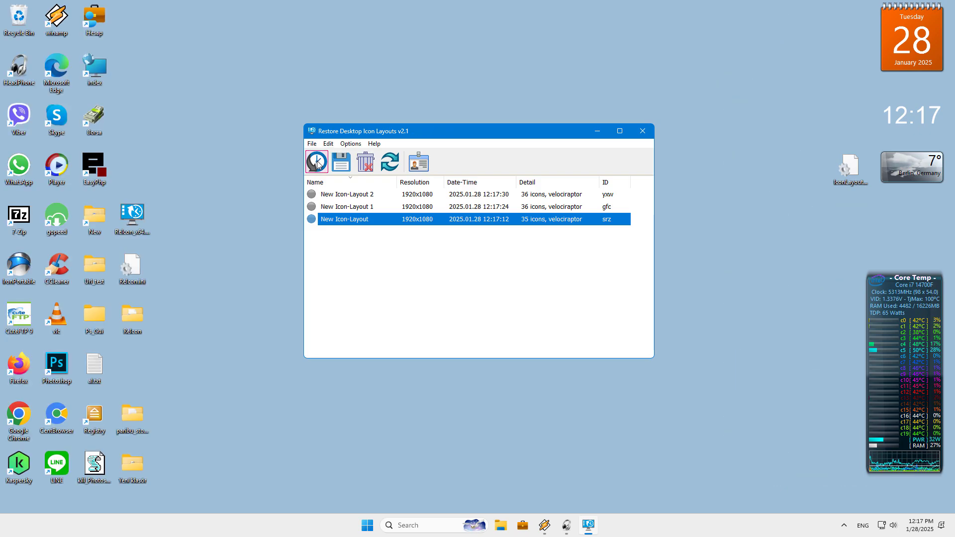
pyautogui.click(330, 208)
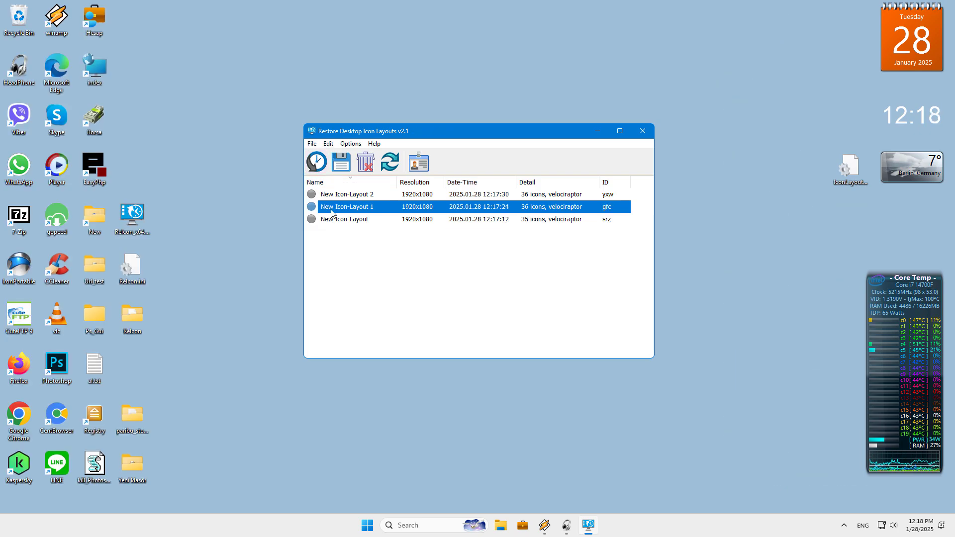
pyautogui.click(319, 164)
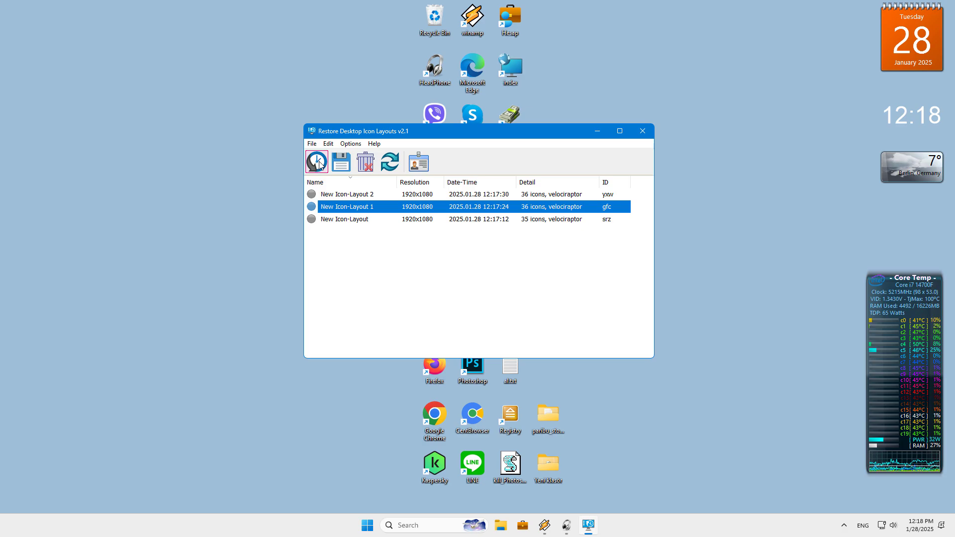
pyautogui.click(335, 195)
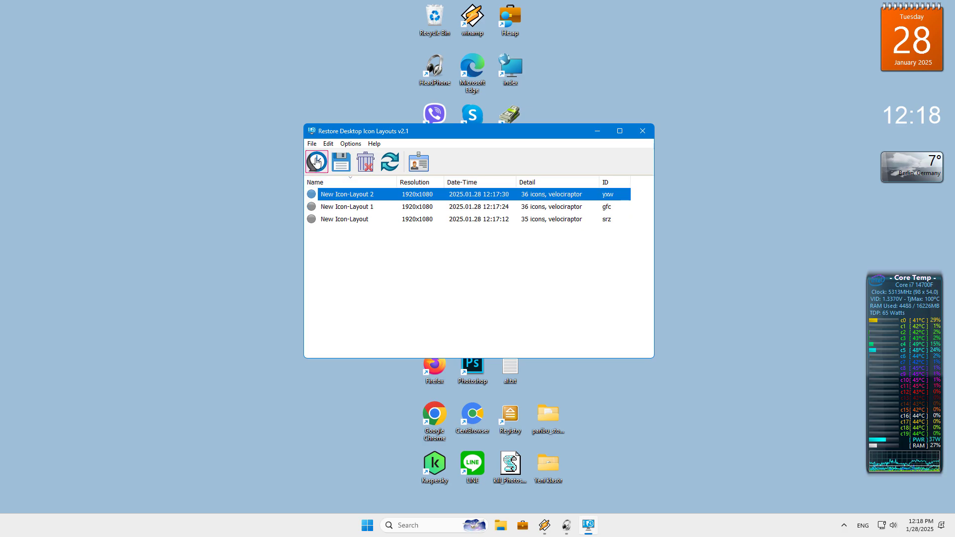
pyautogui.click(317, 163)
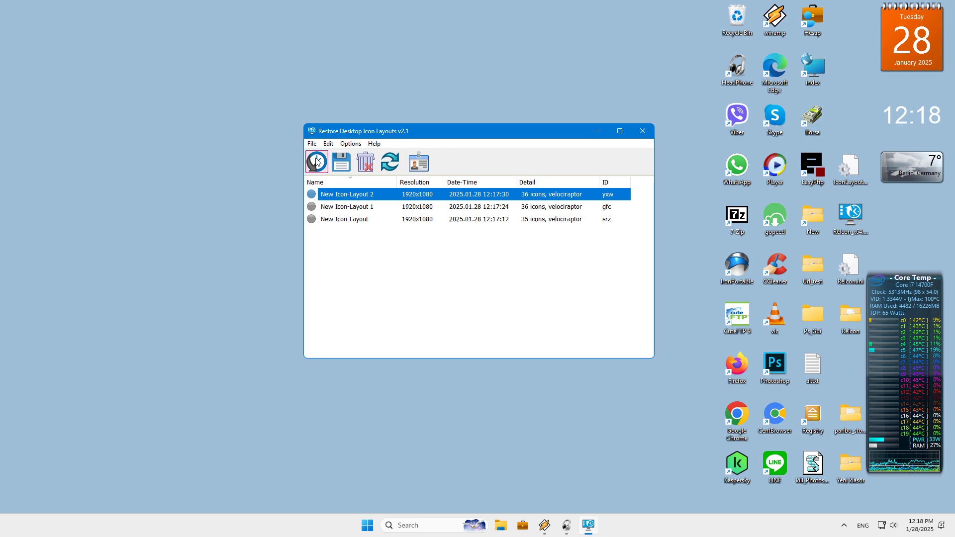
pyautogui.click(376, 237)
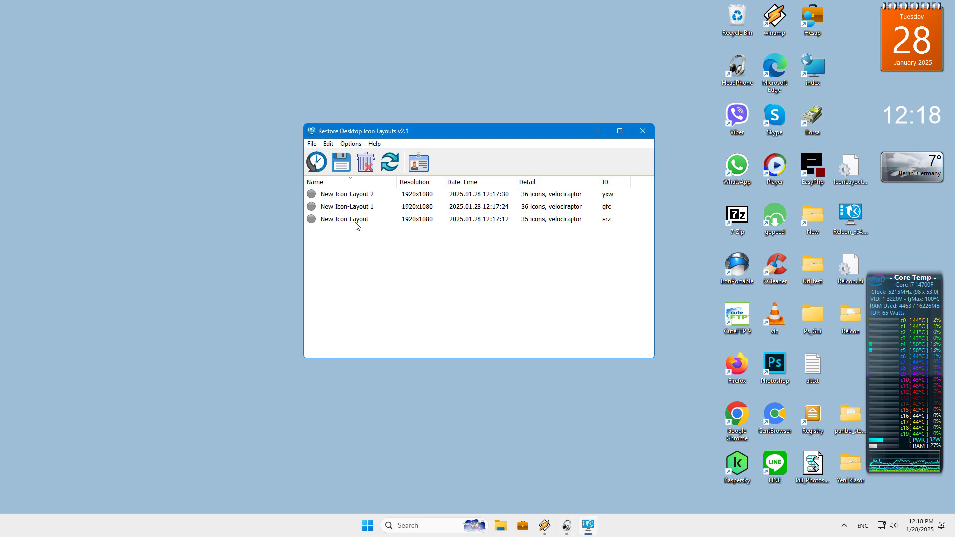
# Restore the same three layouts again from each entry's right-click Restore command
pyautogui.rightClick(355, 222)
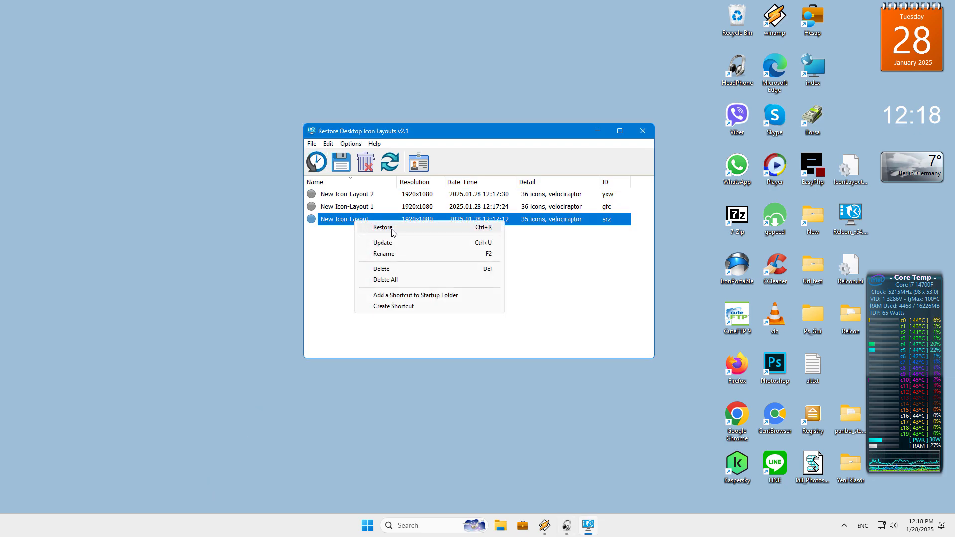
pyautogui.click(393, 229)
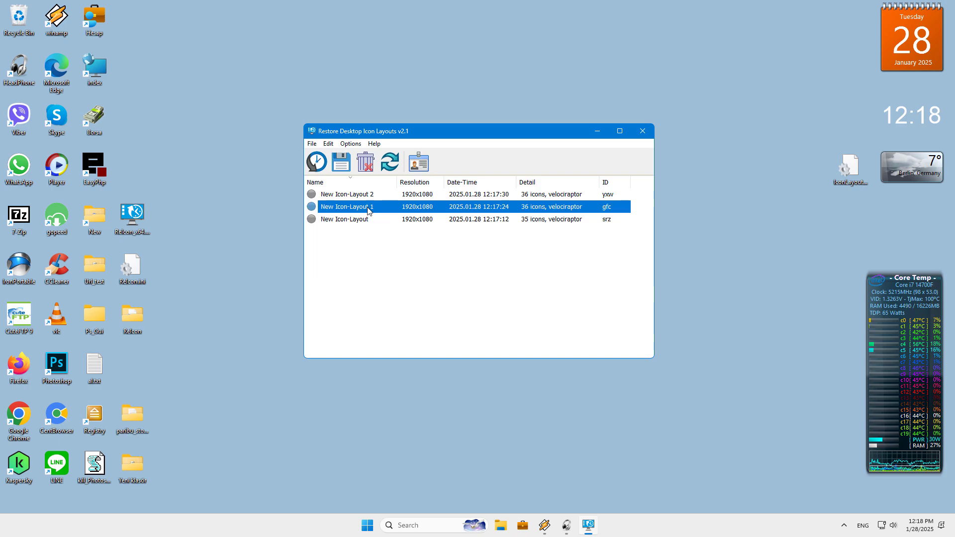
pyautogui.rightClick(368, 207)
pyautogui.click(393, 215)
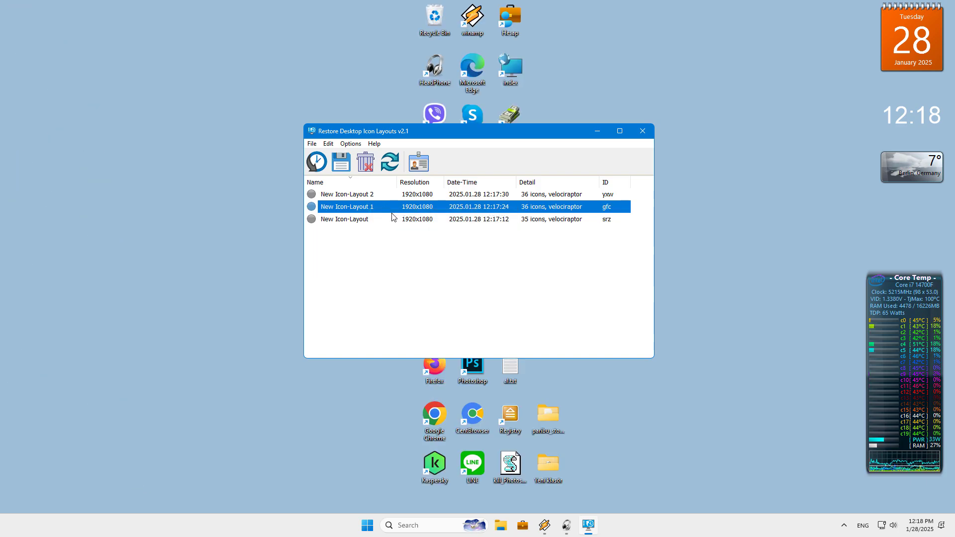
pyautogui.rightClick(362, 196)
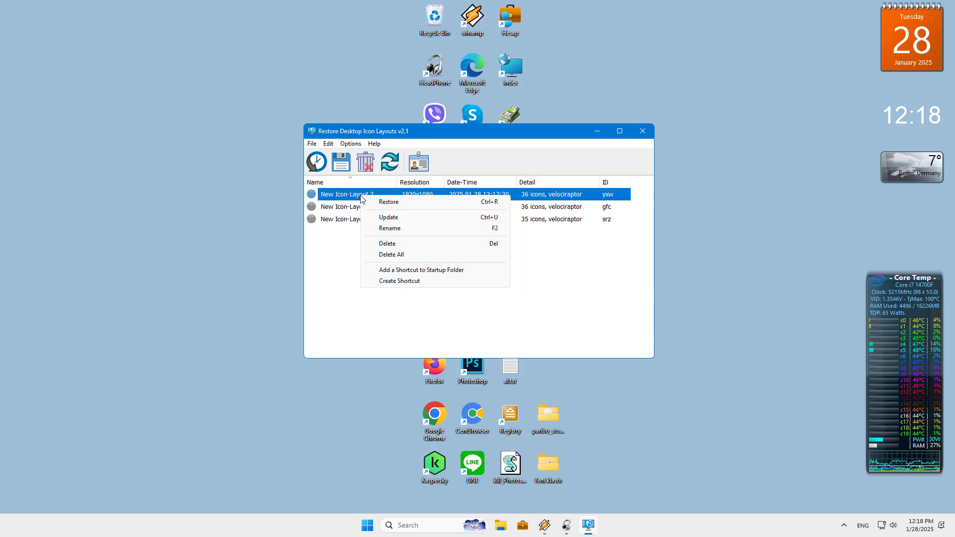
pyautogui.click(394, 203)
pyautogui.click(340, 250)
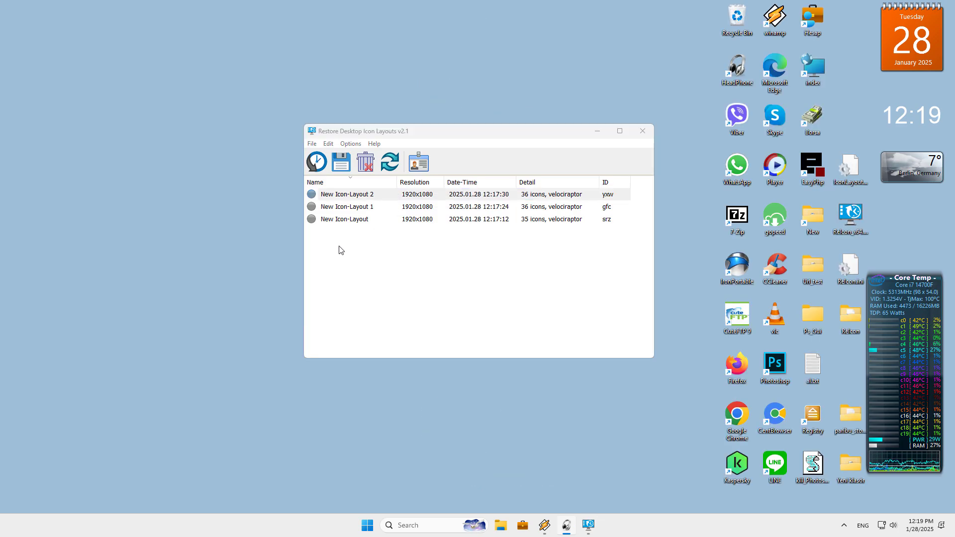
# Restore each layout by double-clicking it, ending on New Icon-Layout with icons back on the left
pyautogui.doubleClick(361, 220)
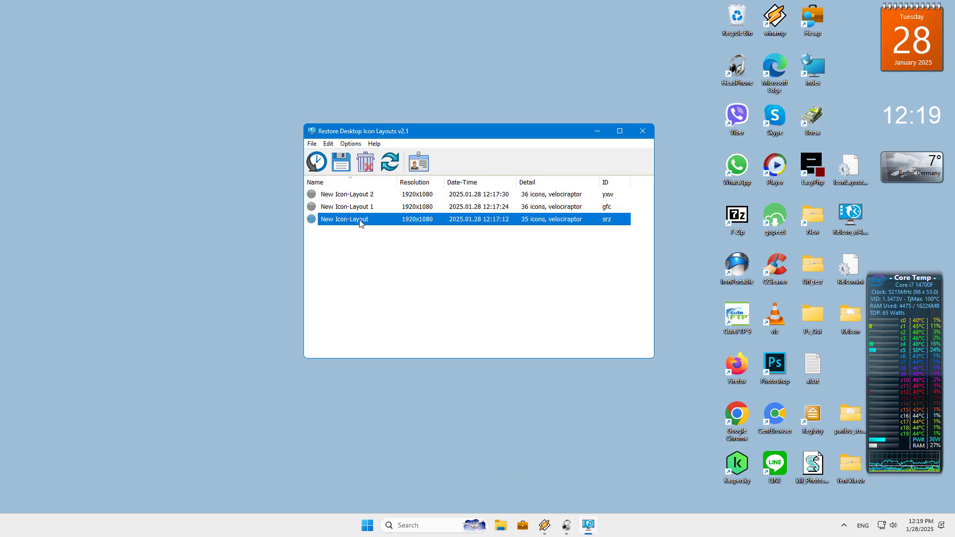
pyautogui.doubleClick(314, 207)
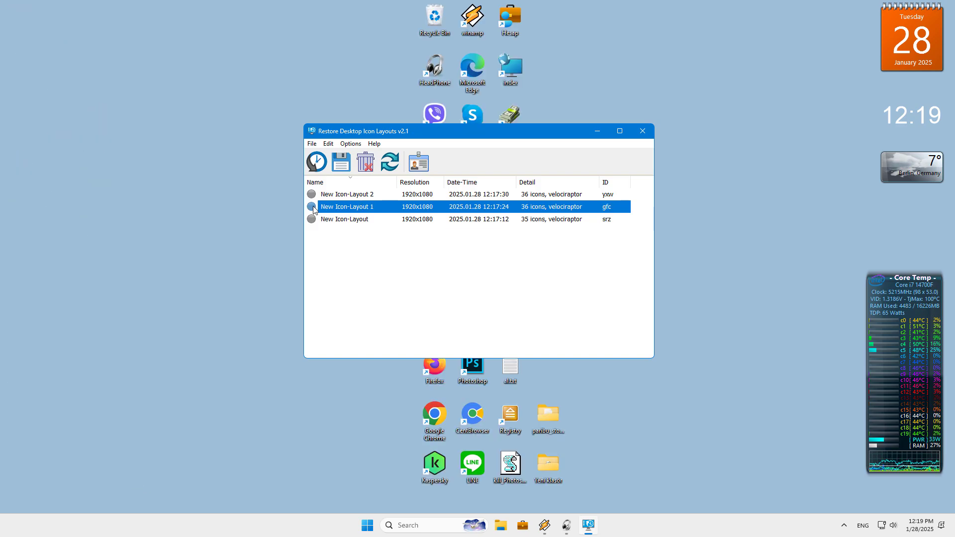
pyautogui.doubleClick(326, 195)
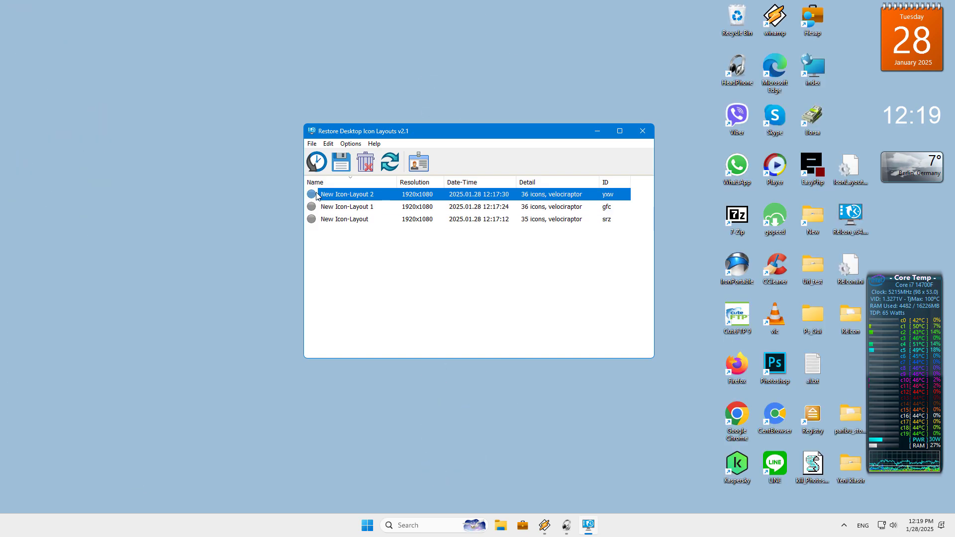
pyautogui.doubleClick(317, 220)
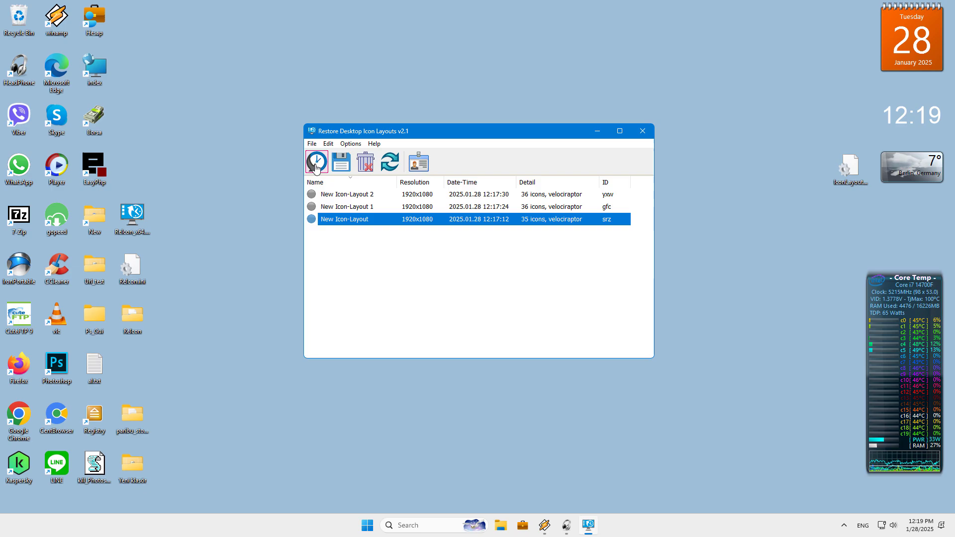
# Delete New Icon-Layout with the toolbar Delete button and New Icon-Layout 1 via right-click Delete
pyautogui.click(366, 162)
pyautogui.click(524, 262)
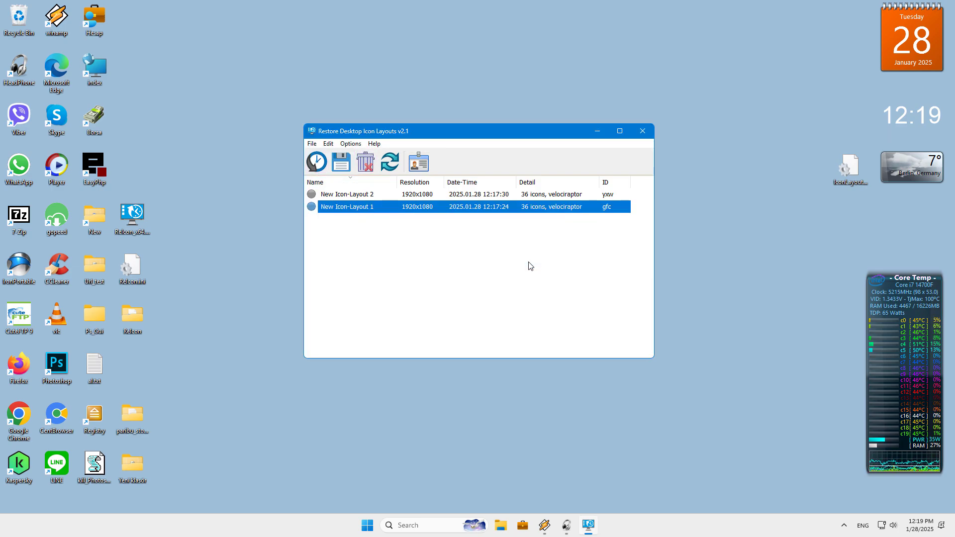
pyautogui.rightClick(374, 211)
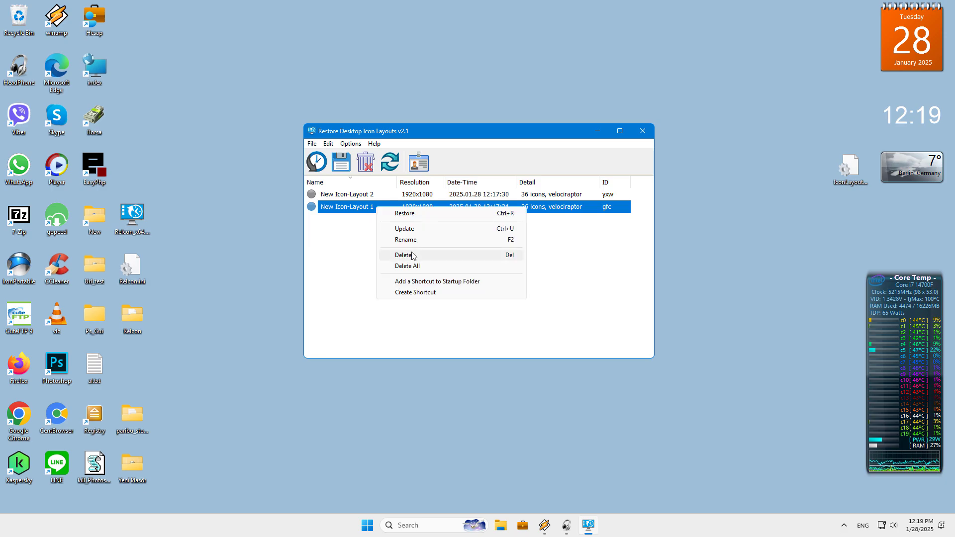
pyautogui.click(407, 255)
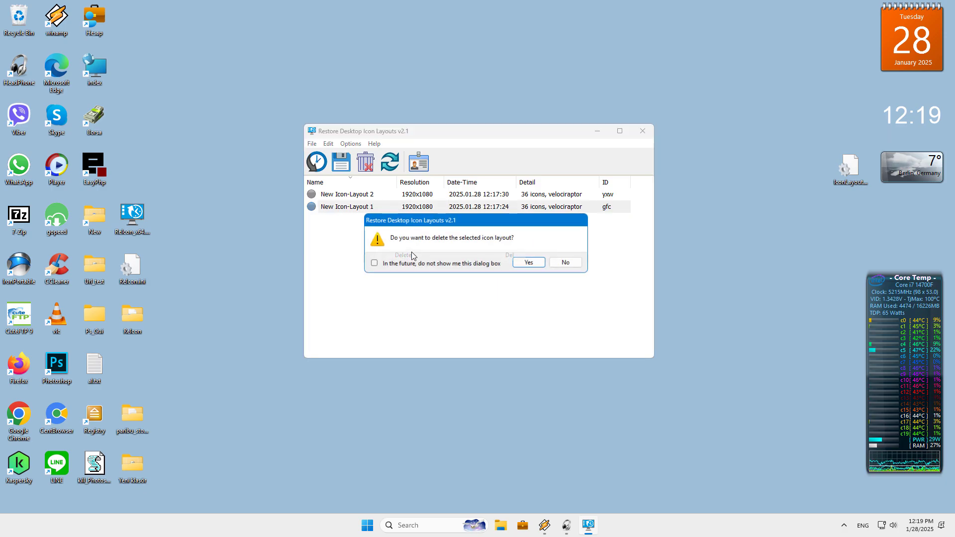
pyautogui.click(529, 263)
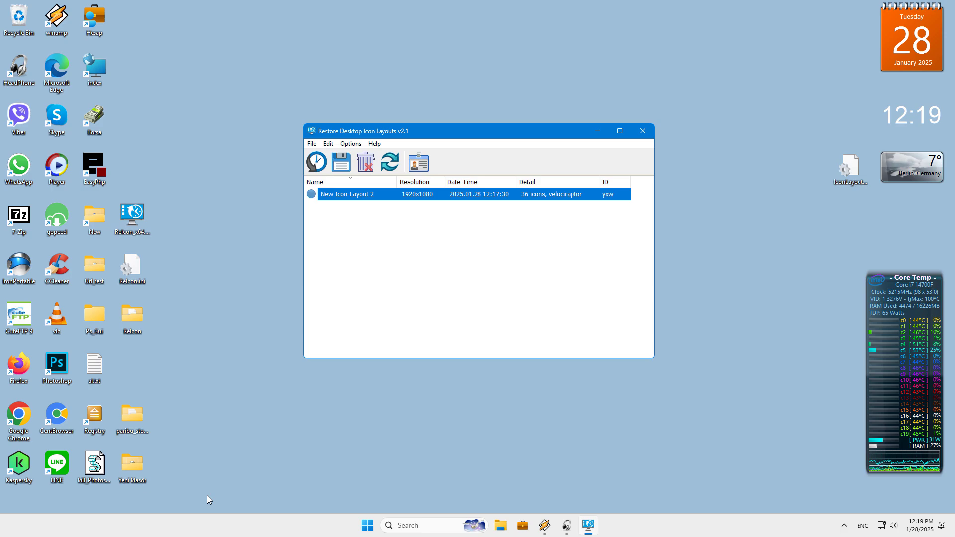
# Clear the remaining layout list with Edit > Delete All and confirm
pyautogui.click(382, 256)
pyautogui.click(362, 196)
pyautogui.click(329, 143)
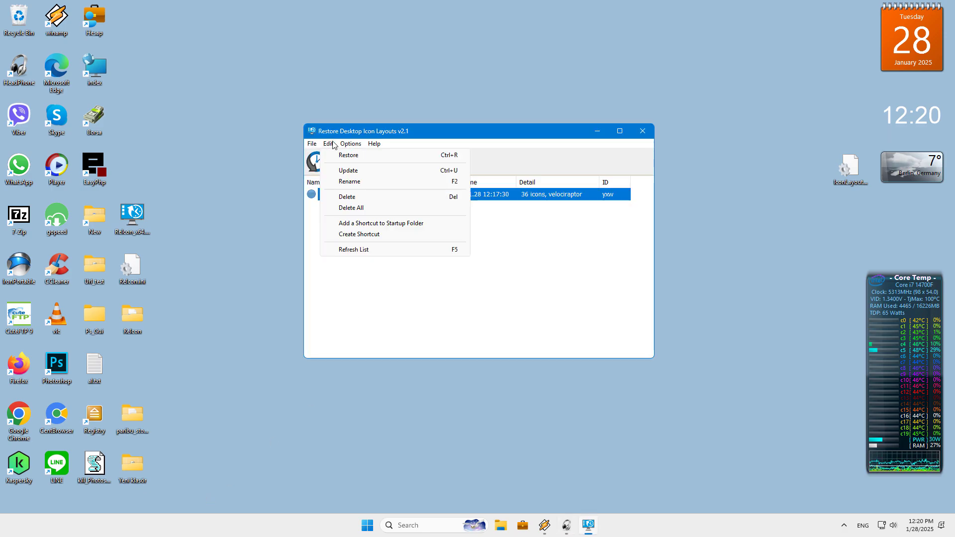
pyautogui.click(353, 208)
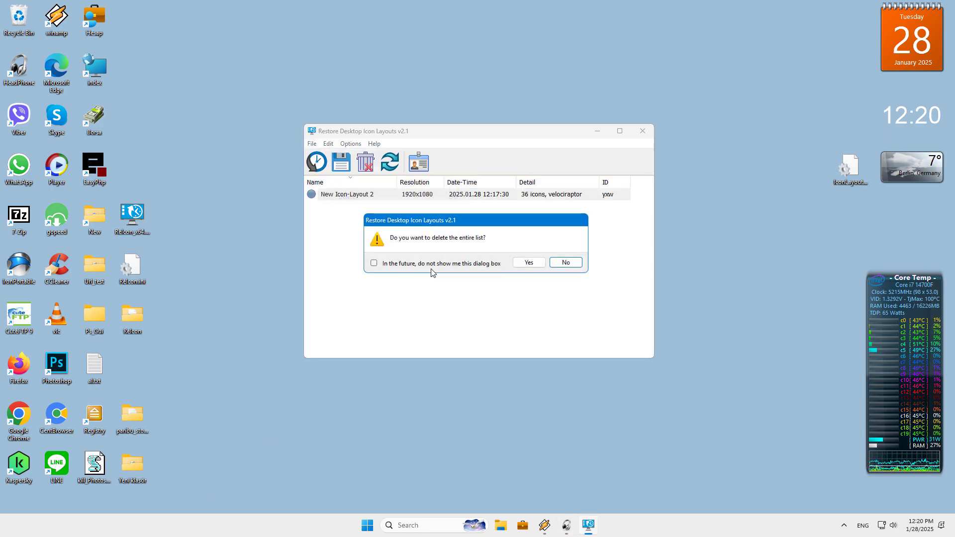
pyautogui.click(530, 263)
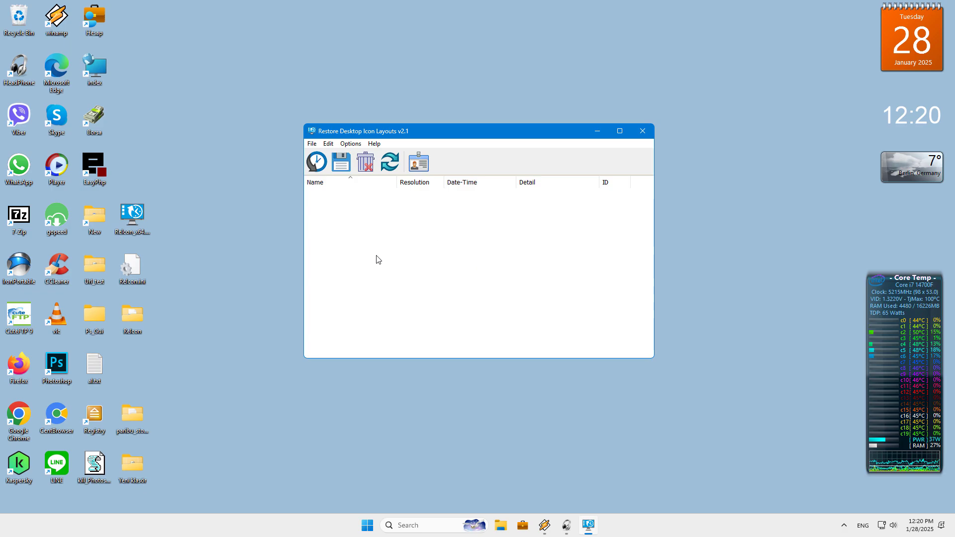
# Enable Options > Add Context Menu > Add to the Desktop Context Menu and minimize ReIcon
pyautogui.click(351, 144)
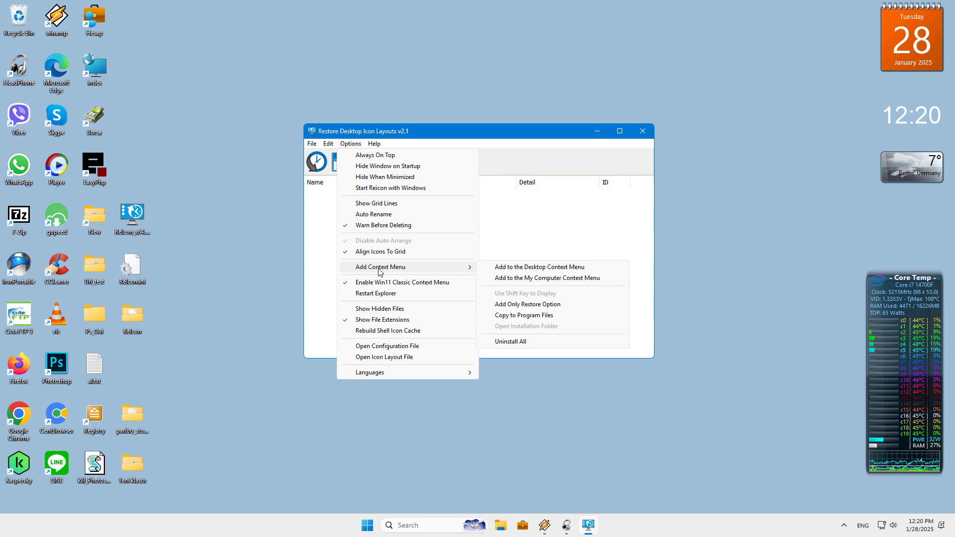
pyautogui.moveTo(381, 267)
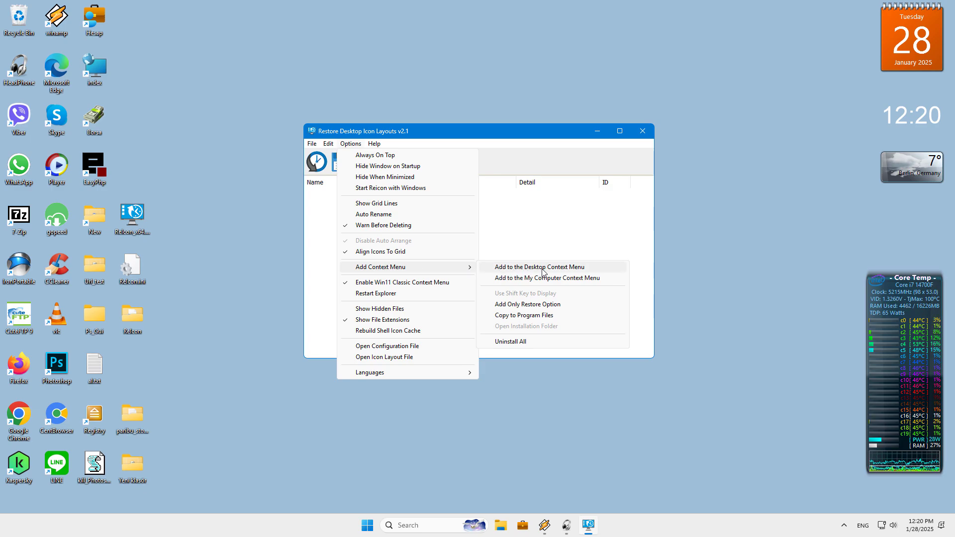
pyautogui.click(542, 270)
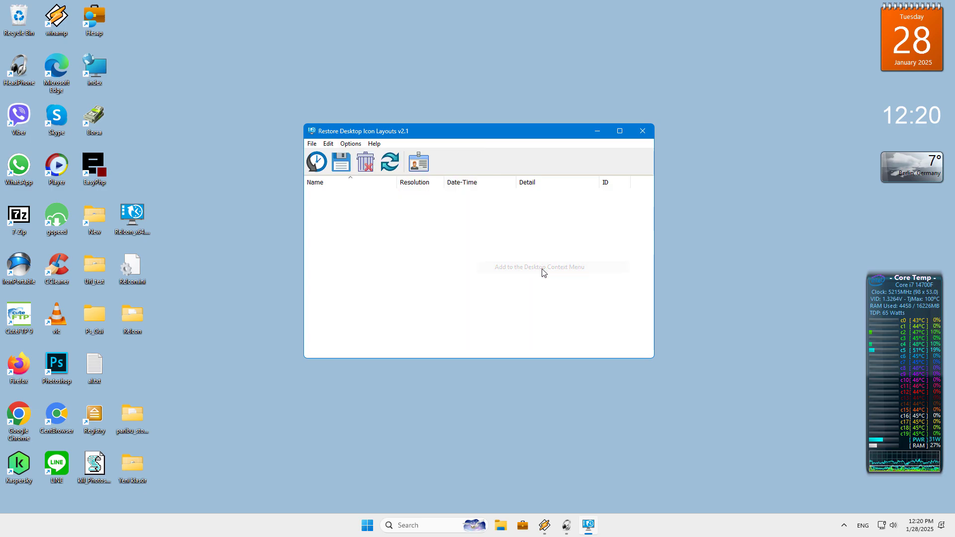
pyautogui.click(351, 143)
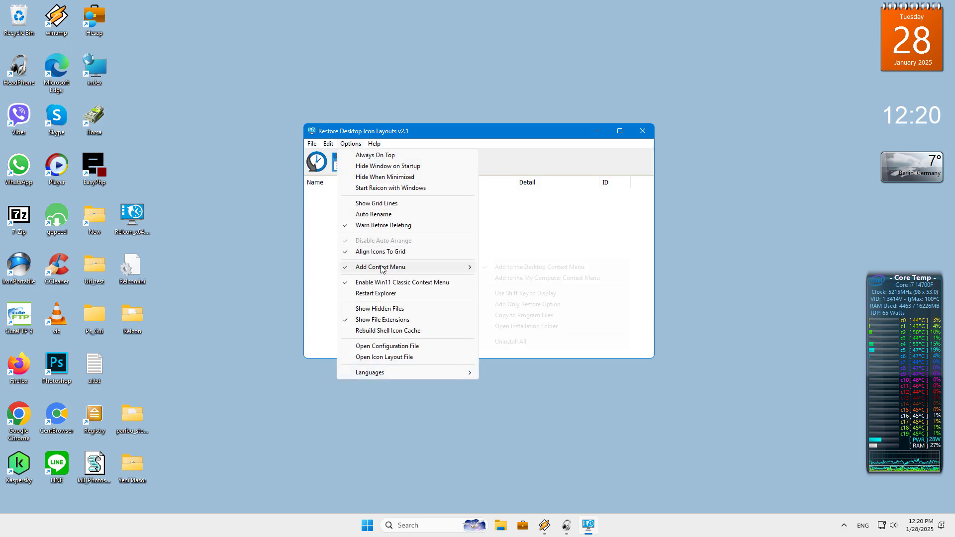
pyautogui.moveTo(403, 267)
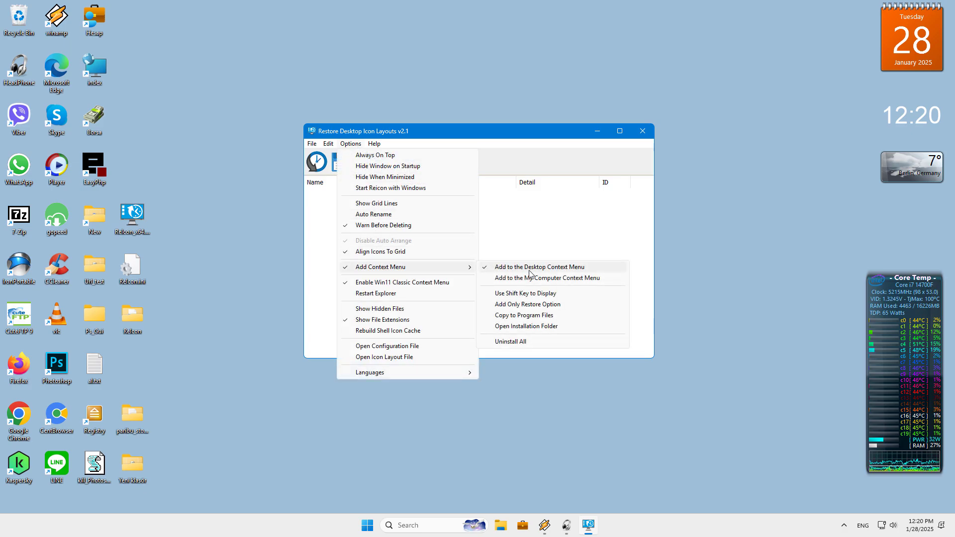
pyautogui.click(596, 133)
# Save the current icon layout from the desktop's Desktop Icon Layout right-click submenu
pyautogui.rightClick(291, 154)
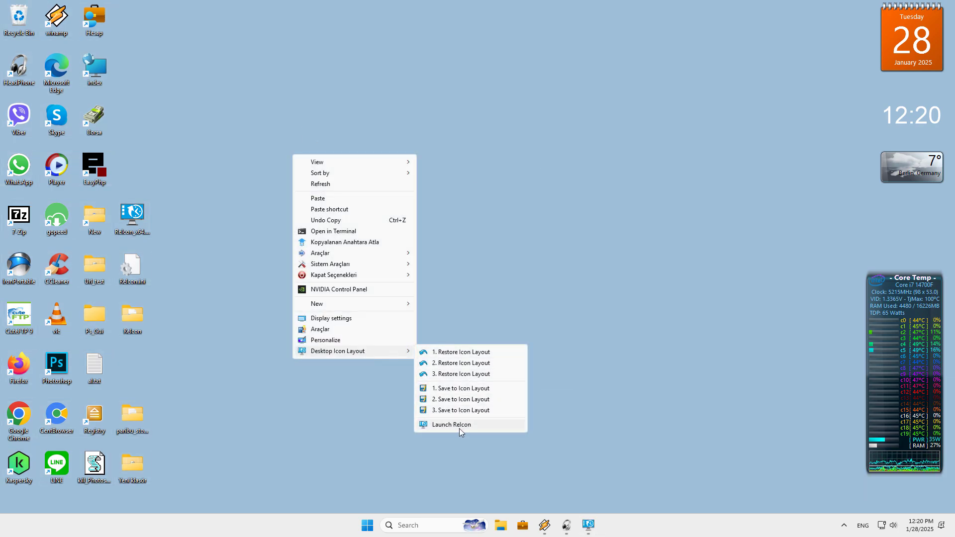
pyautogui.click(114, 45)
pyautogui.rightClick(324, 123)
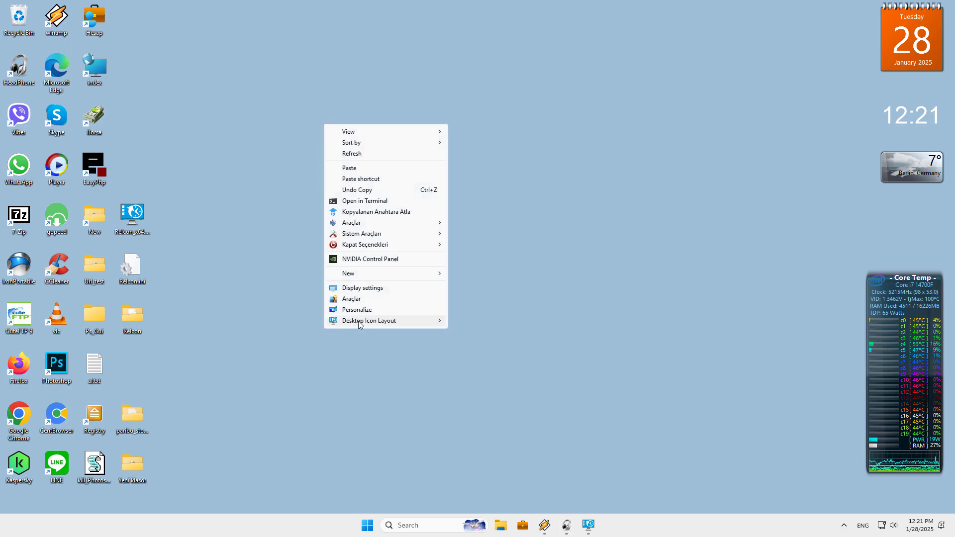
pyautogui.moveTo(368, 321)
pyautogui.click(481, 362)
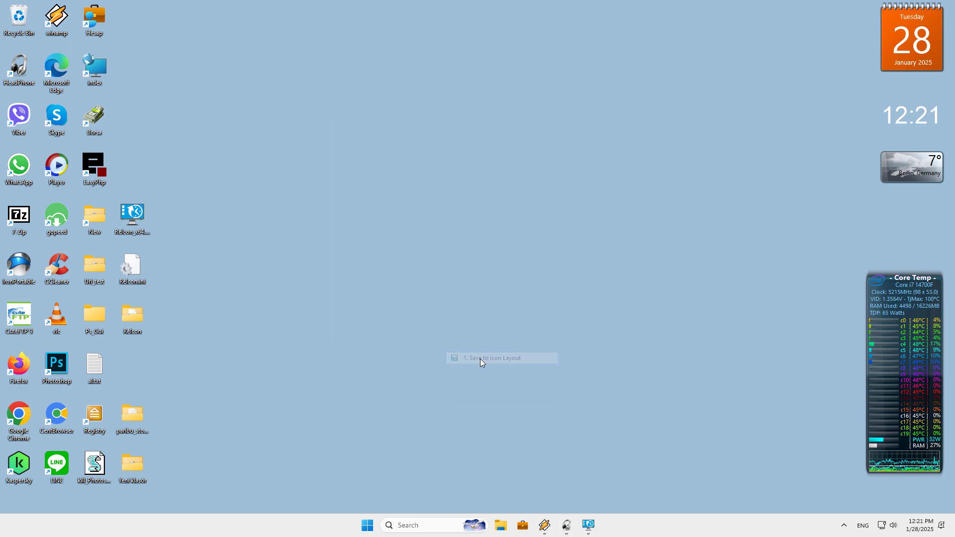
# Back in ReIcon, delete the New Icon-Layout entry just saved from the desktop menu
pyautogui.click(588, 524)
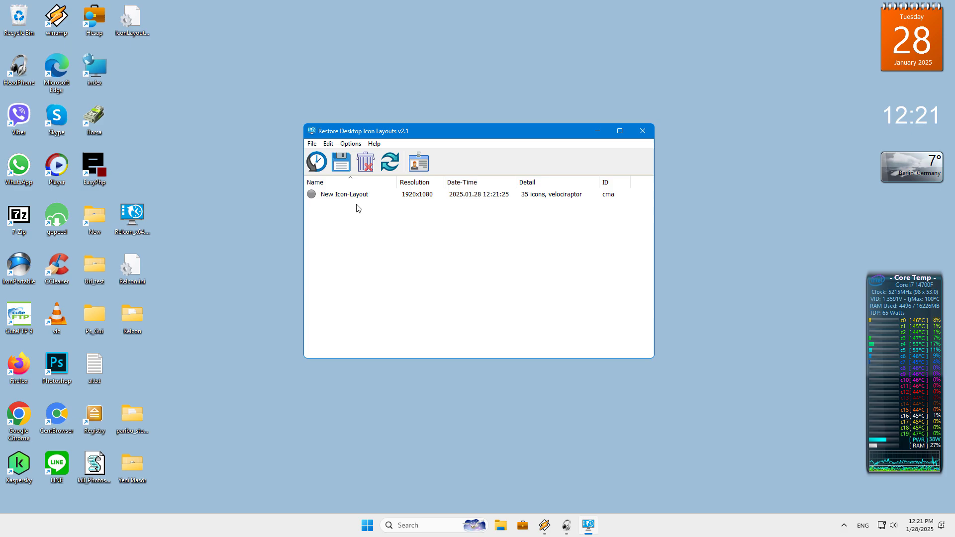
pyautogui.click(352, 196)
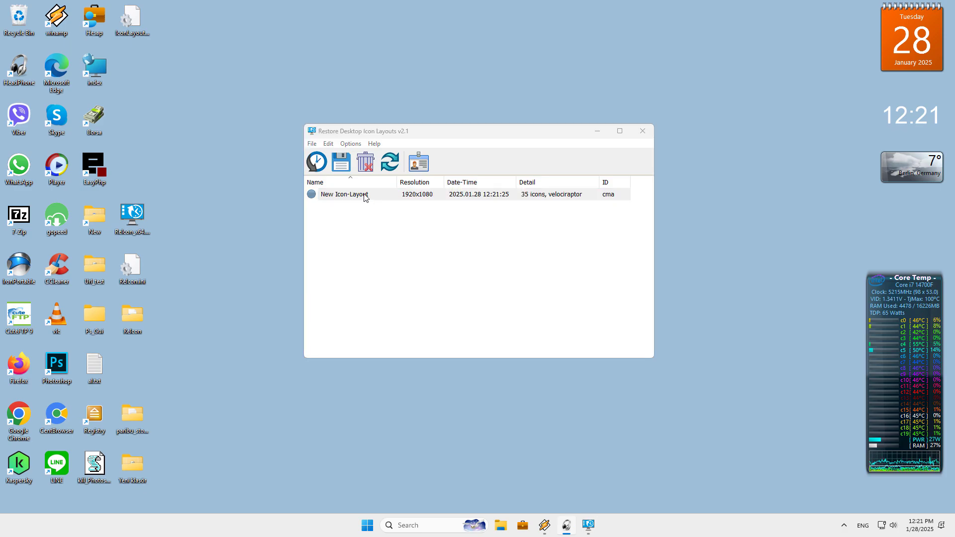
pyautogui.click(366, 162)
pyautogui.click(524, 264)
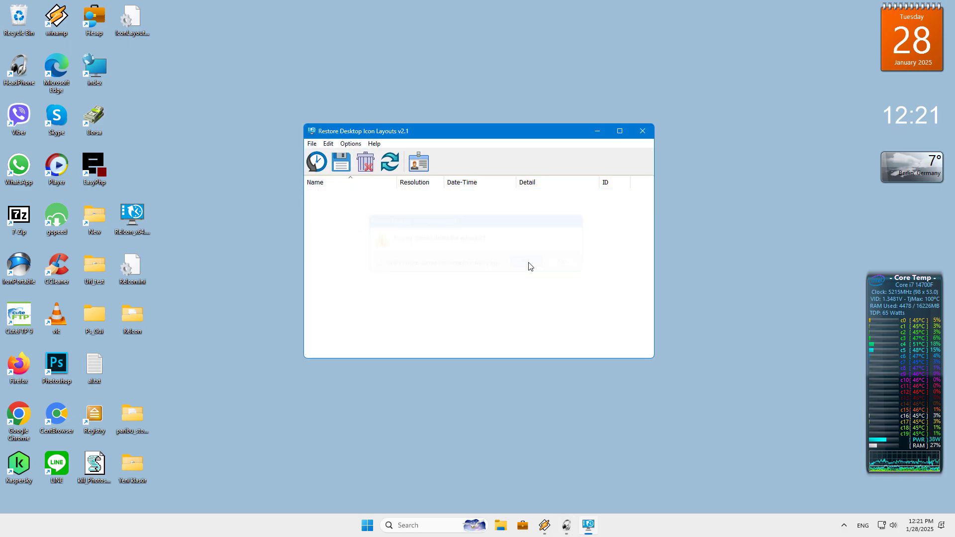
# Uncheck Add to the Desktop Context Menu and verify the desktop right-click menu shows no layout commands
pyautogui.rightClick(229, 193)
pyautogui.moveTo(273, 389)
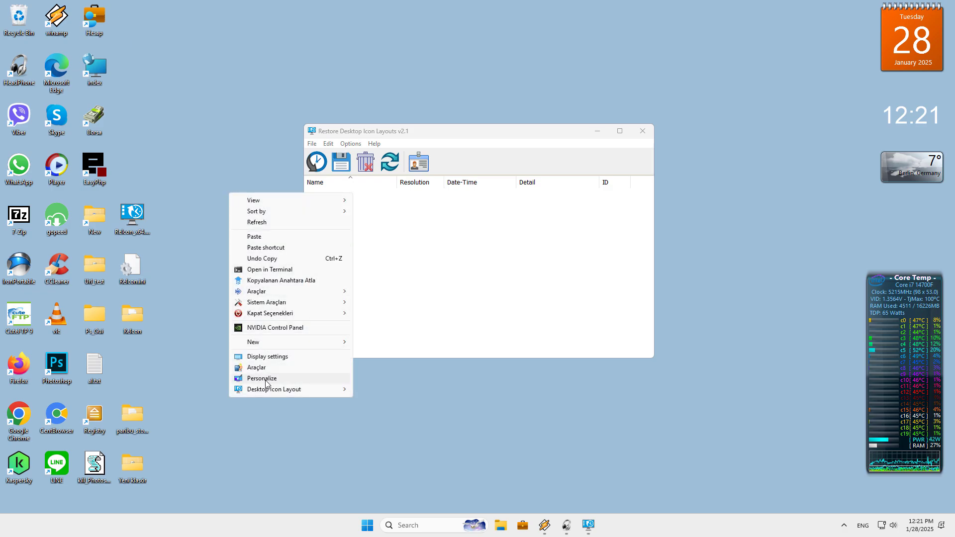
pyautogui.click(350, 143)
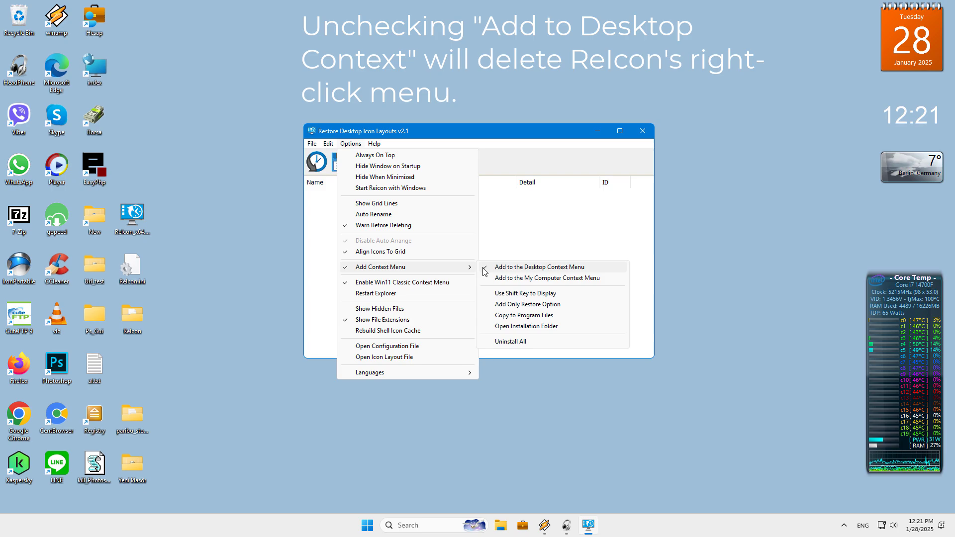
pyautogui.click(483, 270)
pyautogui.click(350, 144)
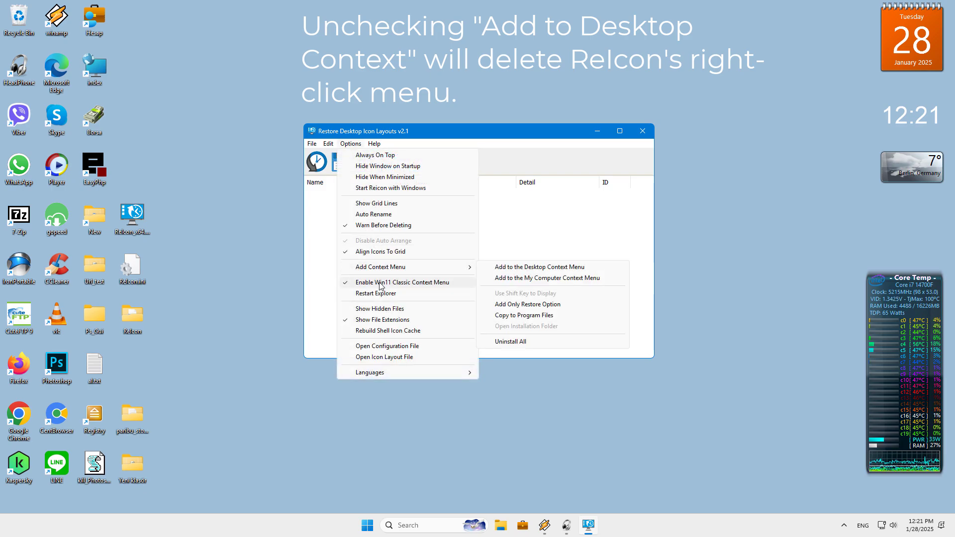
pyautogui.rightClick(197, 241)
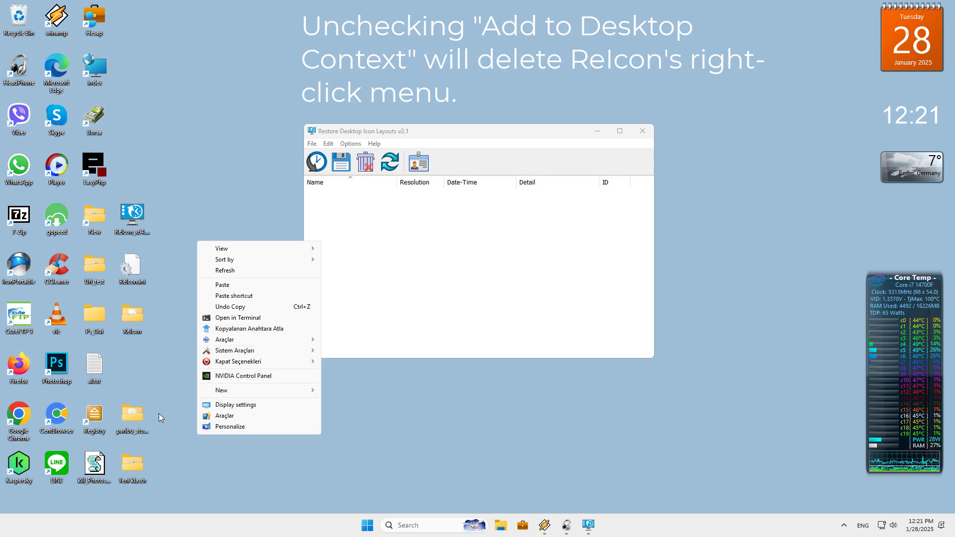
pyautogui.click(448, 127)
pyautogui.click(351, 143)
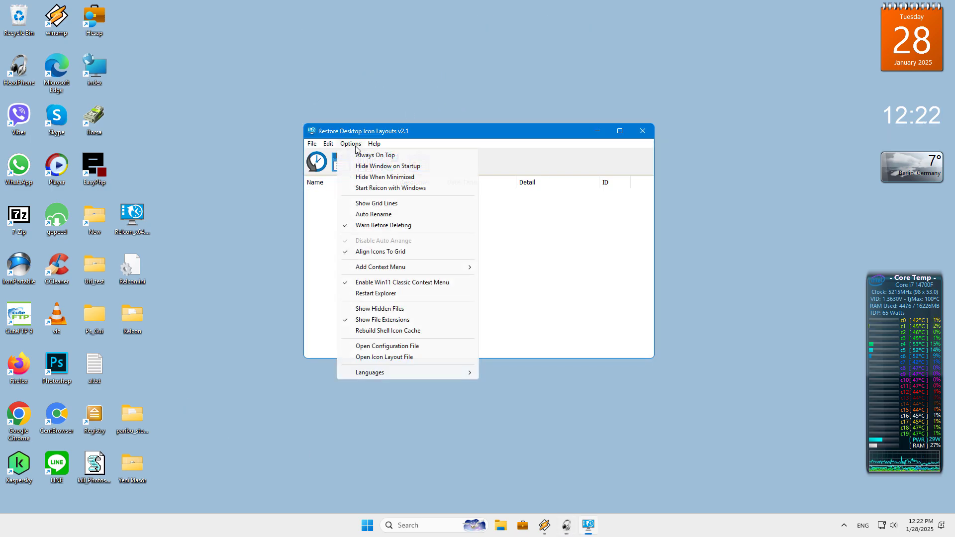
pyautogui.moveTo(381, 267)
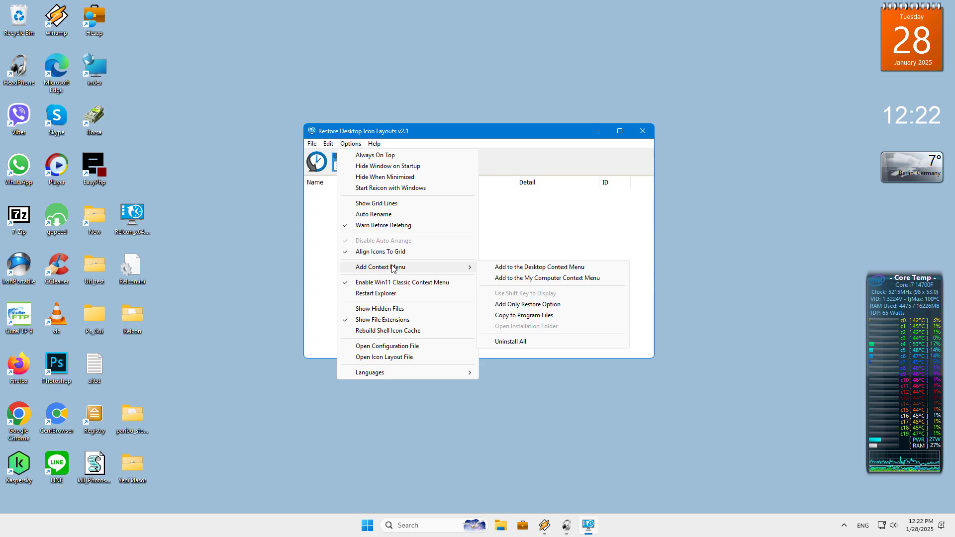
# Set the context-menu integration to offer only Restore commands and check the desktop menu
pyautogui.click(531, 308)
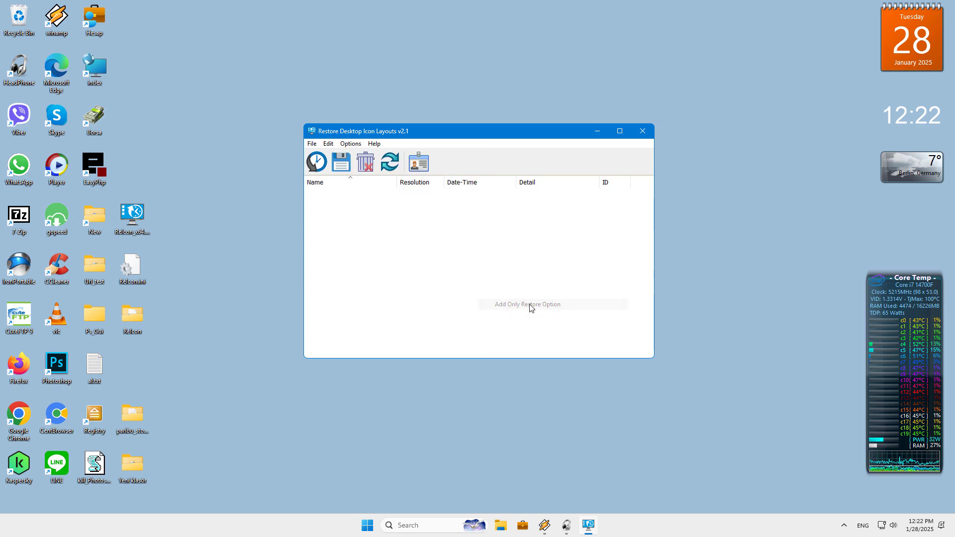
pyautogui.click(351, 143)
pyautogui.moveTo(381, 266)
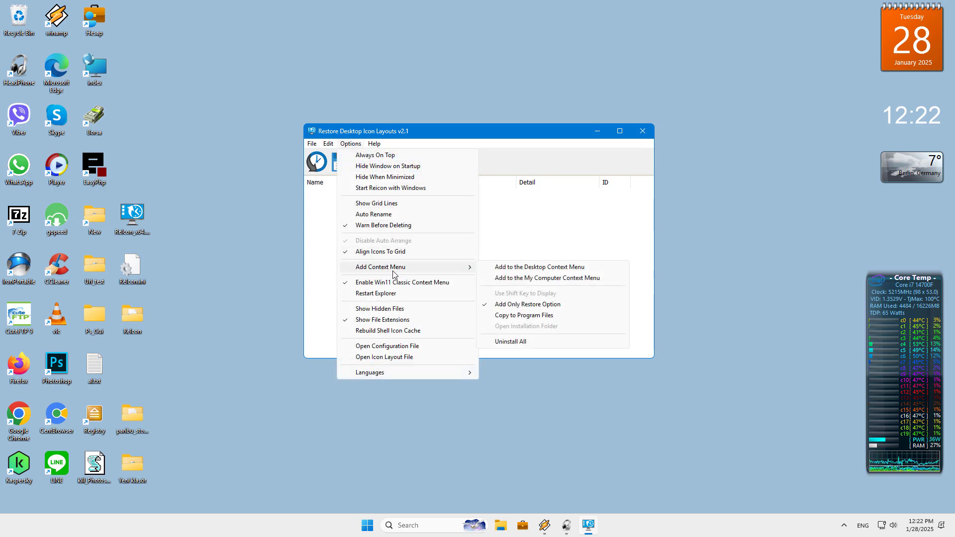
pyautogui.rightClick(195, 166)
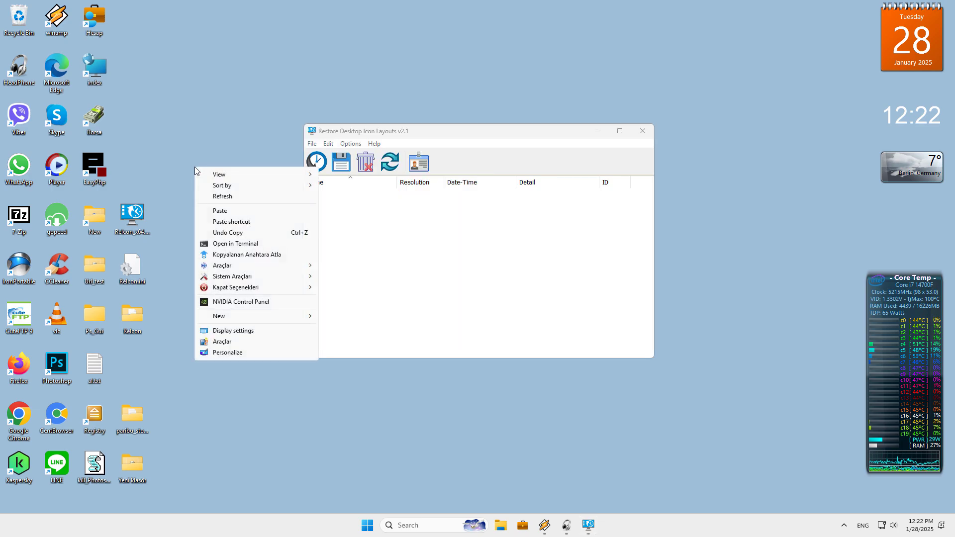
pyautogui.click(351, 143)
pyautogui.moveTo(381, 268)
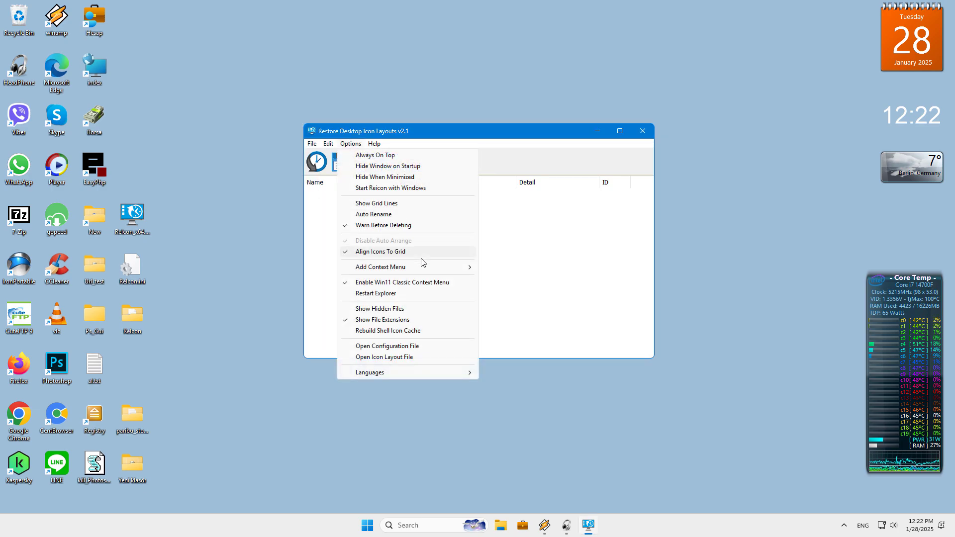
# Re-add the entries to the desktop context menu so it lists Restore Icon Layout commands
pyautogui.click(538, 267)
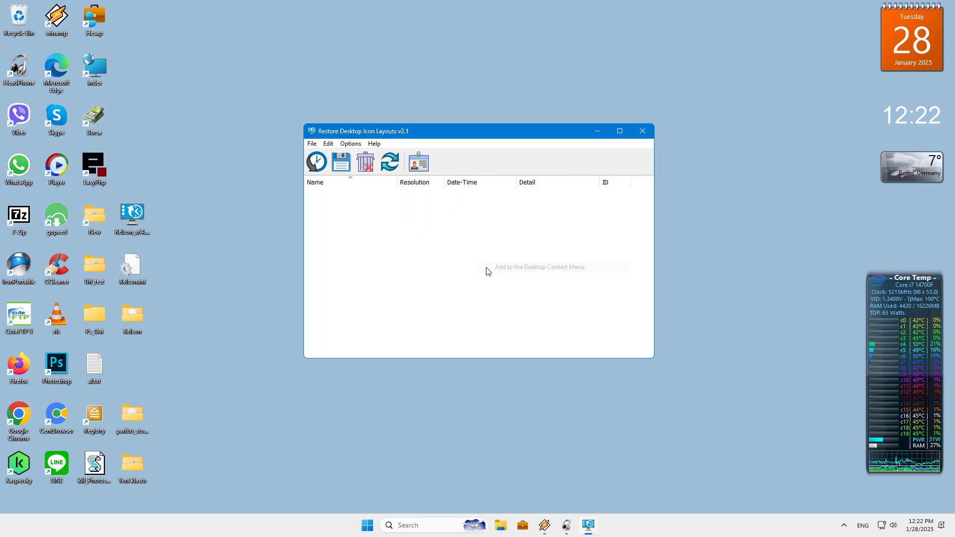
pyautogui.click(351, 143)
pyautogui.moveTo(380, 267)
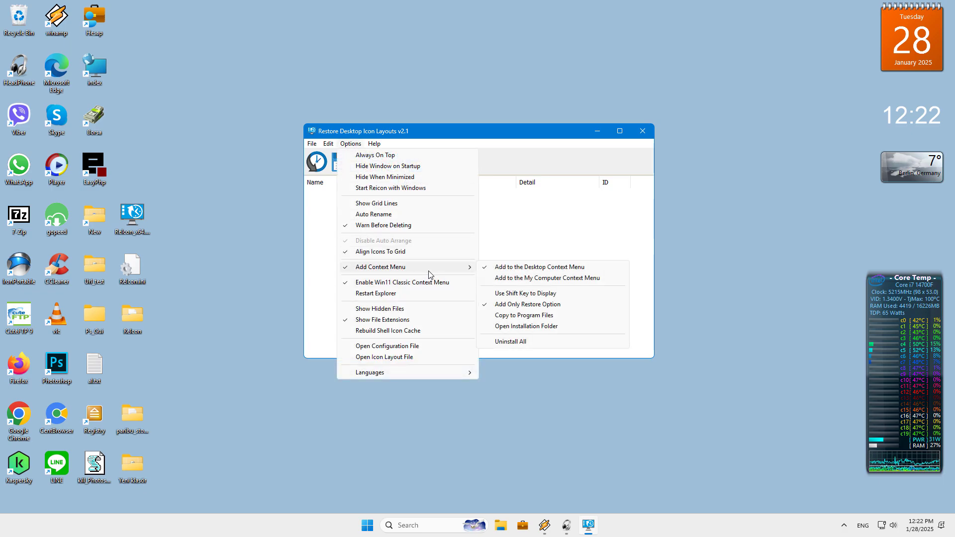
pyautogui.moveTo(587, 131); pyautogui.dragTo(583, 135)
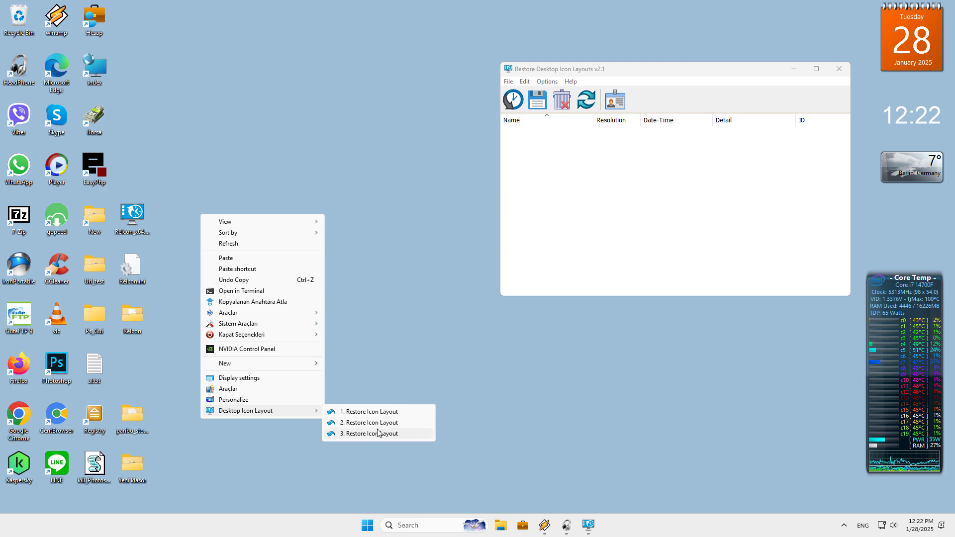
pyautogui.click(547, 82)
pyautogui.moveTo(577, 205)
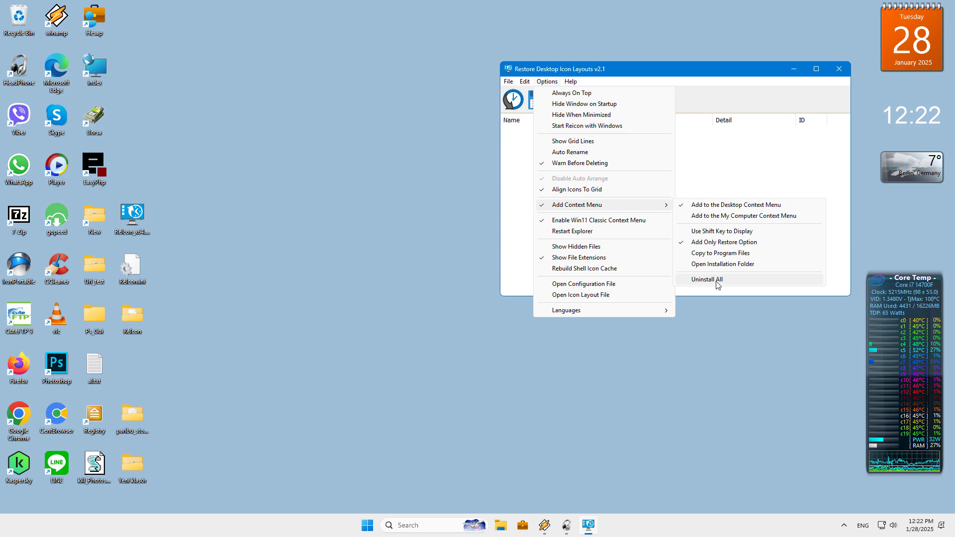
# Remove all desktop menu entries with Uninstall All, then save the current layout as New Icon-Layout
pyautogui.click(714, 281)
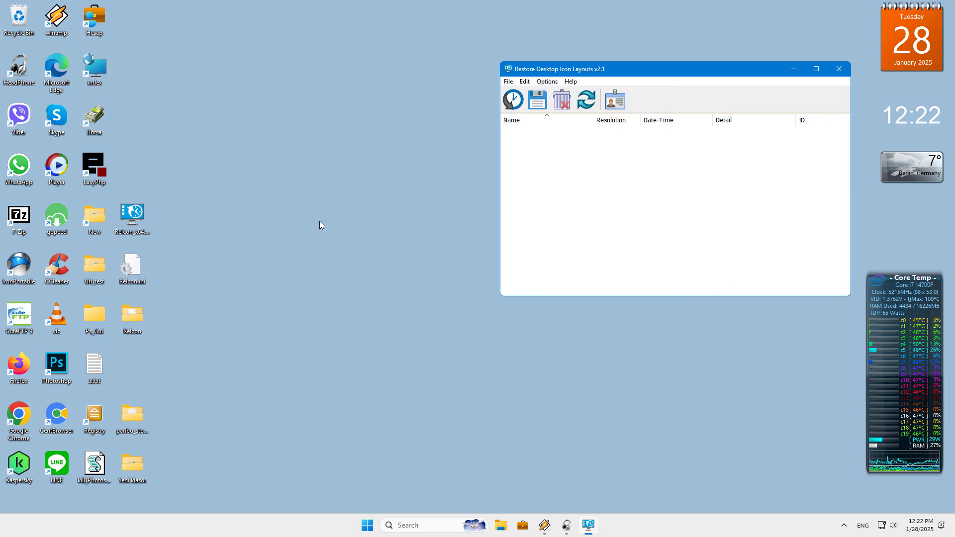
pyautogui.rightClick(265, 182)
pyautogui.moveTo(327, 331)
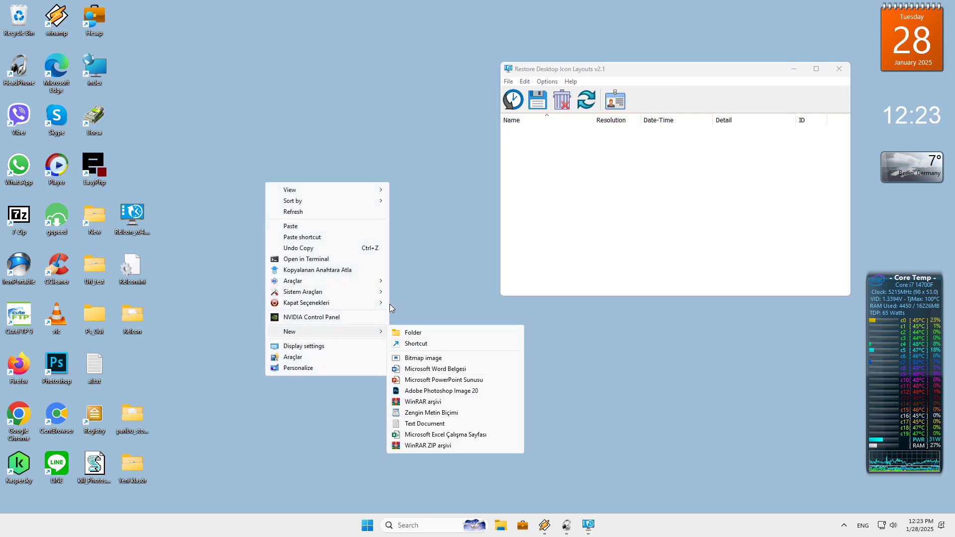
pyautogui.click(529, 239)
pyautogui.click(447, 180)
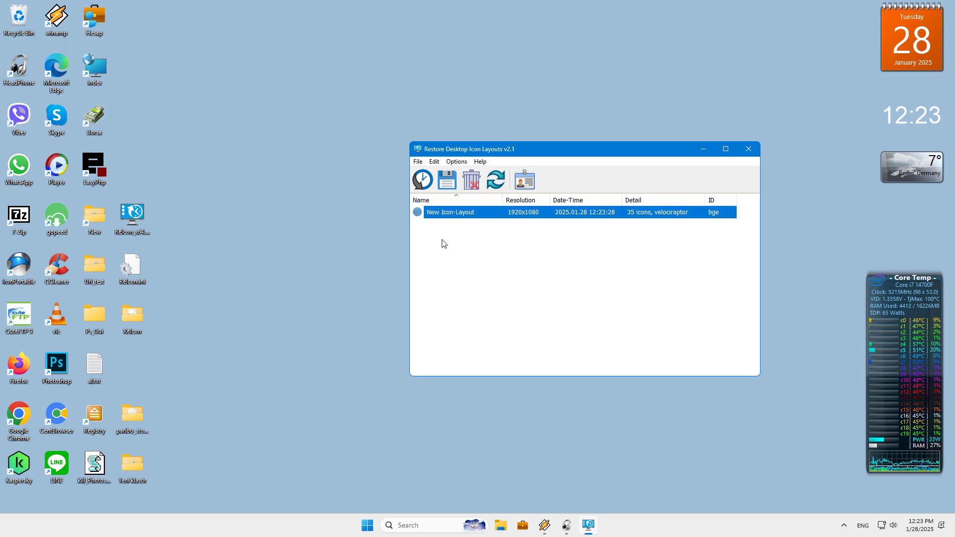
# Select every desktop icon and drag them to the right side of the screen
pyautogui.moveTo(176, 6); pyautogui.dragTo(2, 523)
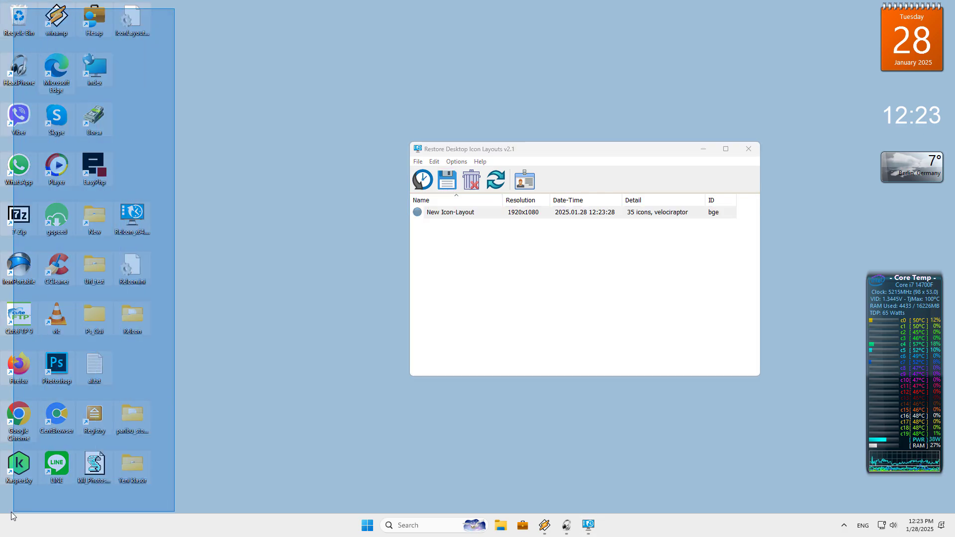
pyautogui.moveTo(133, 19); pyautogui.dragTo(775, 21)
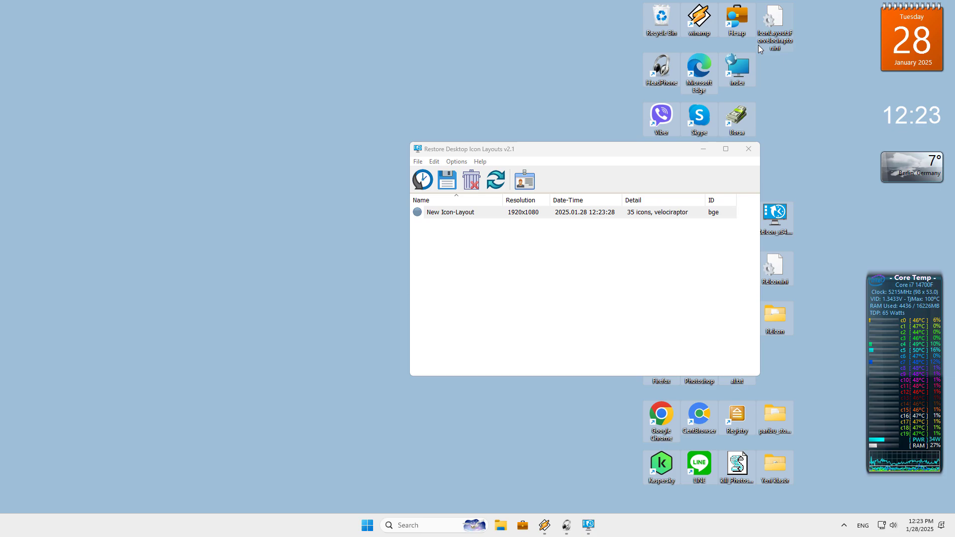
pyautogui.moveTo(584, 151); pyautogui.dragTo(453, 167)
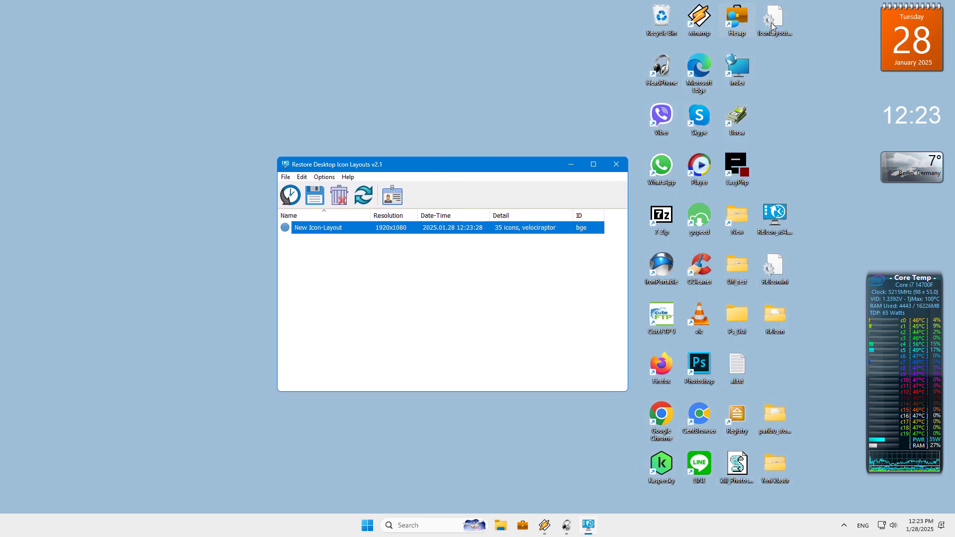
# Restore New Icon-Layout from ReIcon's tray icon menu, returning the icons to the left
pyautogui.click(844, 526)
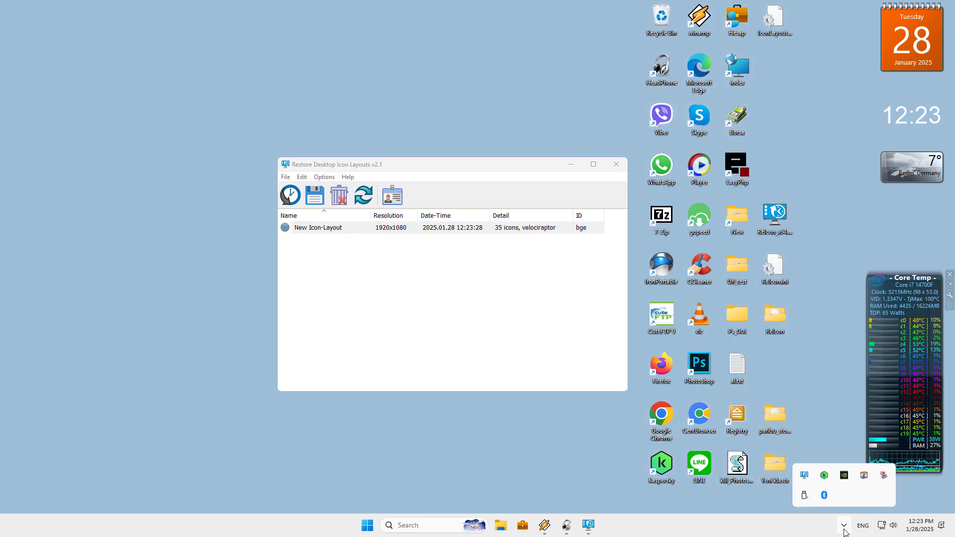
pyautogui.rightClick(805, 476)
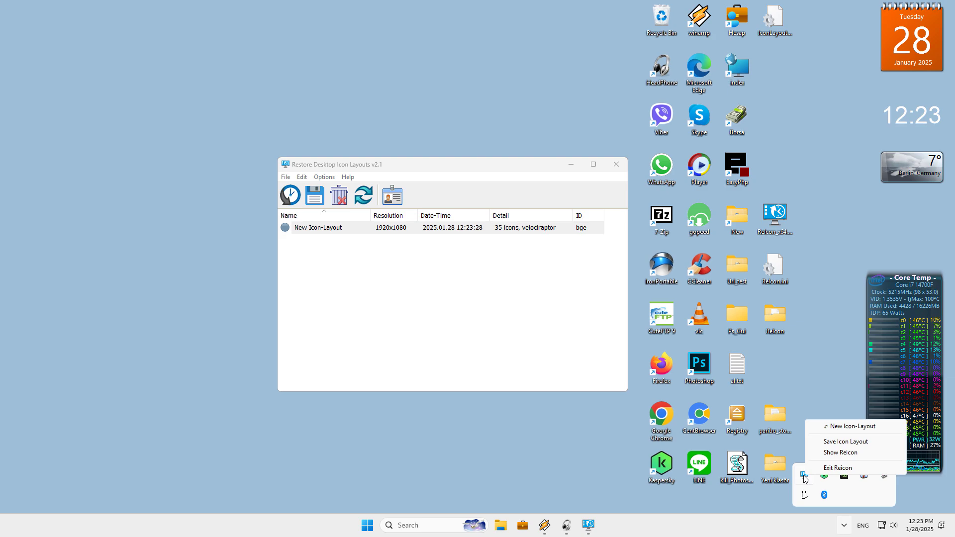
pyautogui.click(856, 427)
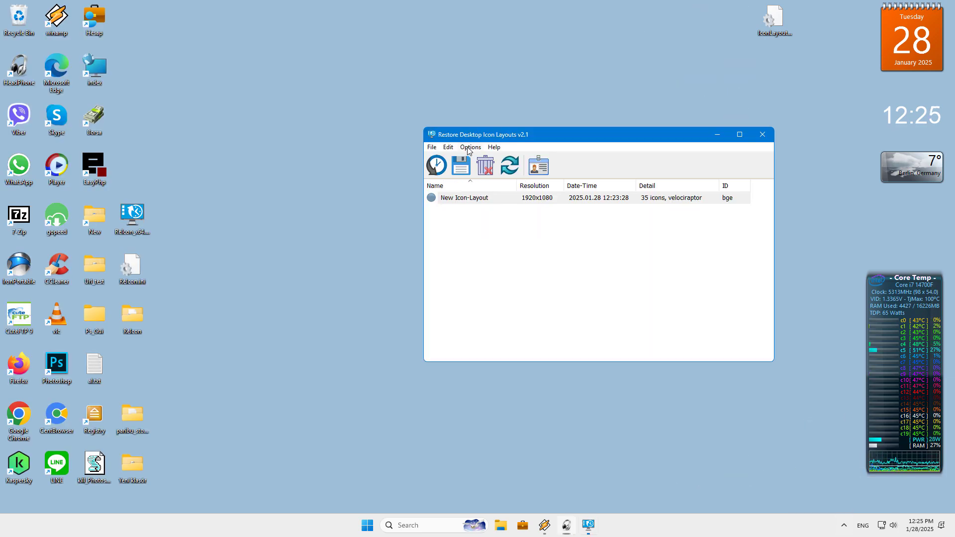
pyautogui.click(470, 147)
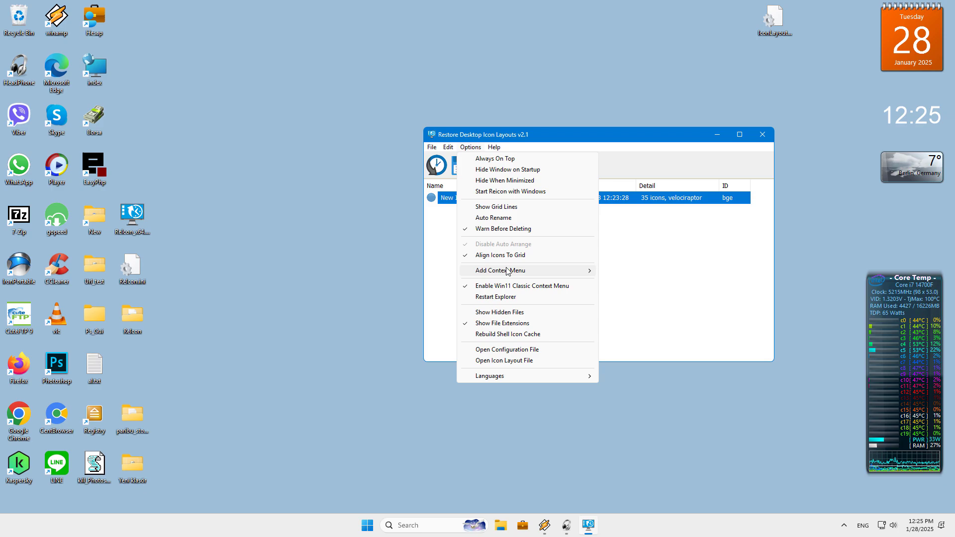
pyautogui.moveTo(500, 270)
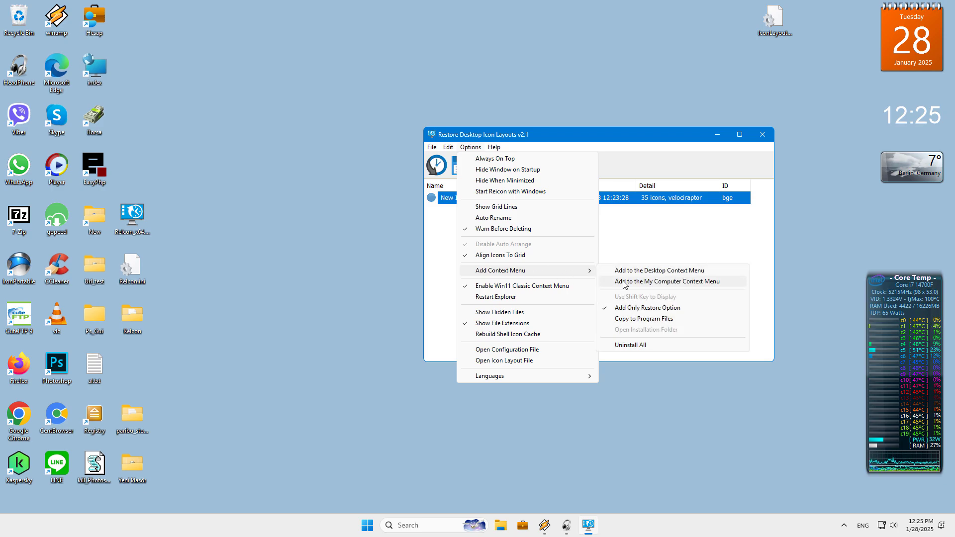
# Re-enable Add to the Desktop Context Menu and set Use Shift Key to Display for those entries
pyautogui.click(657, 271)
pyautogui.click(470, 147)
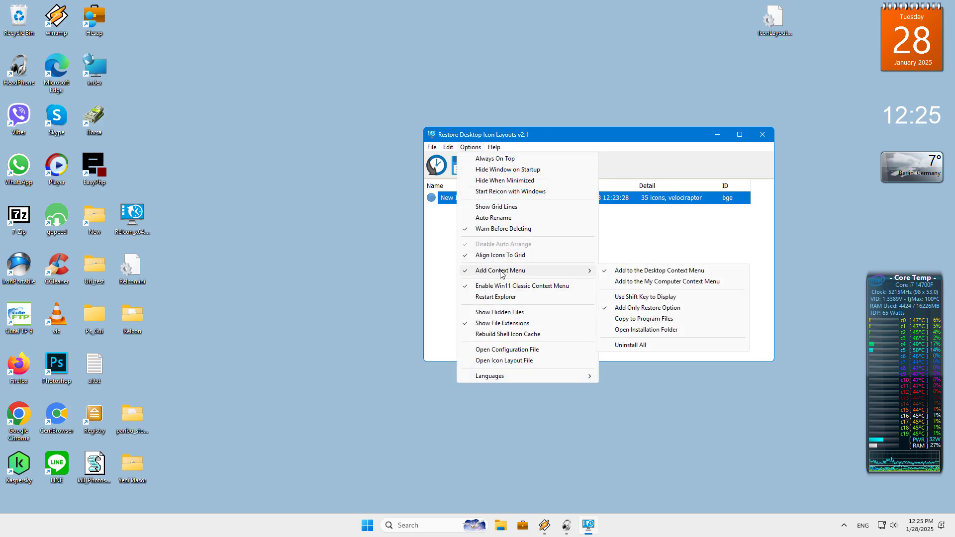
pyautogui.click(644, 297)
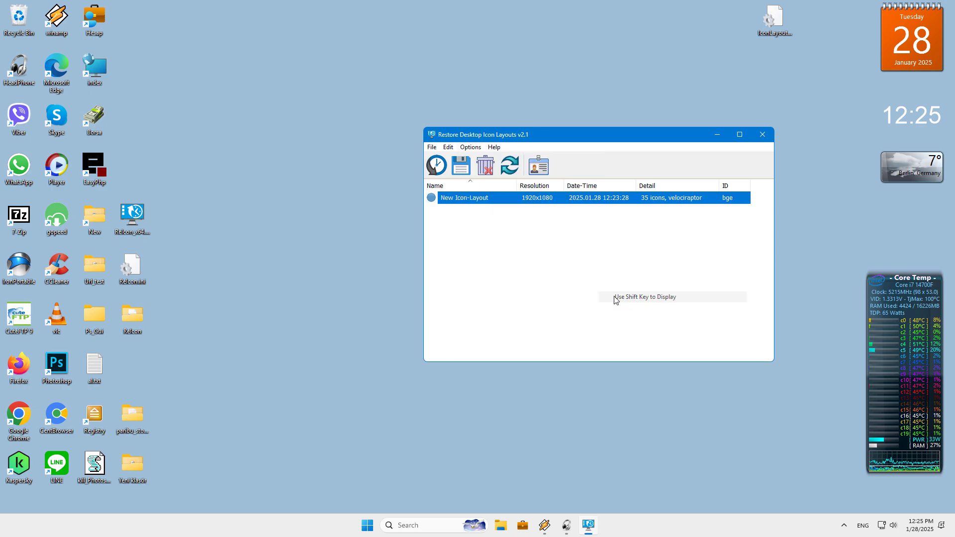
pyautogui.click(470, 146)
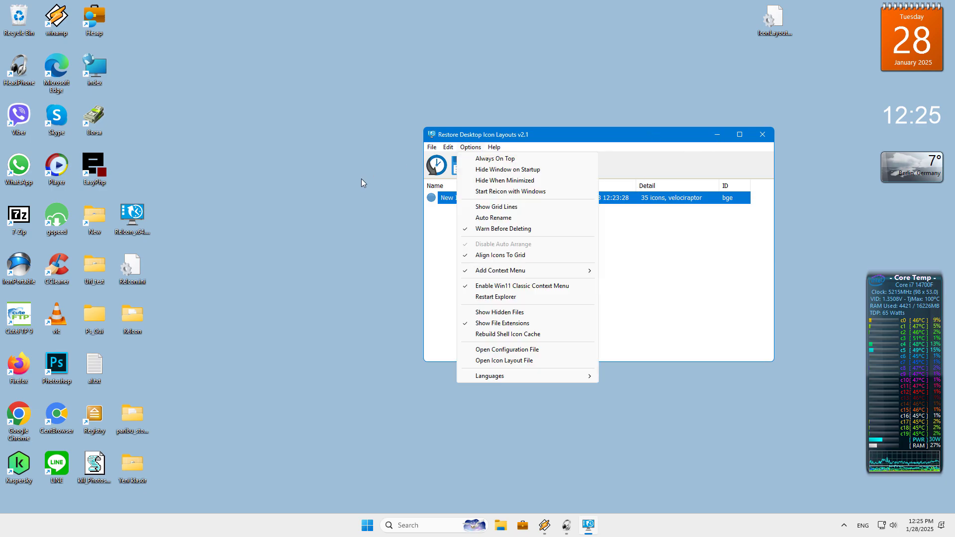
pyautogui.click(717, 135)
pyautogui.rightClick(270, 143)
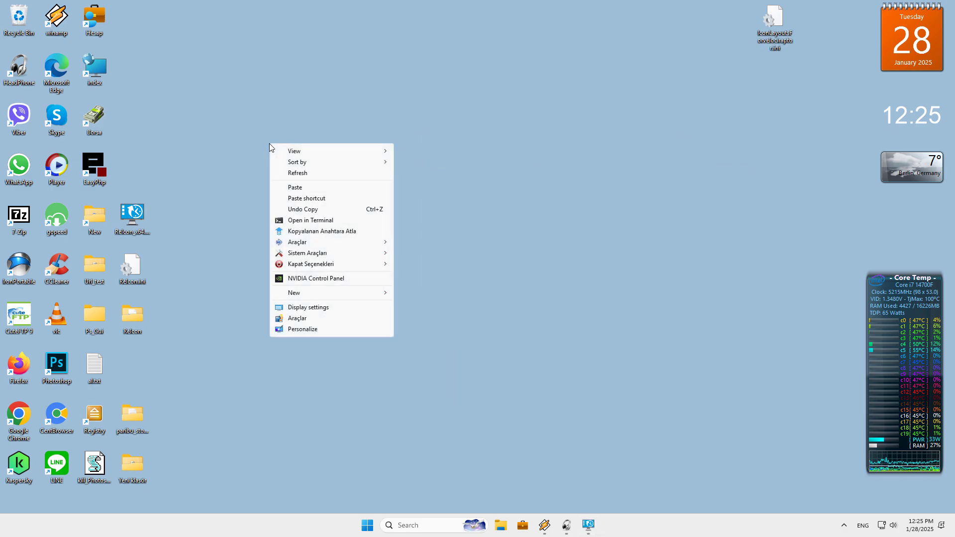
pyautogui.click(559, 171)
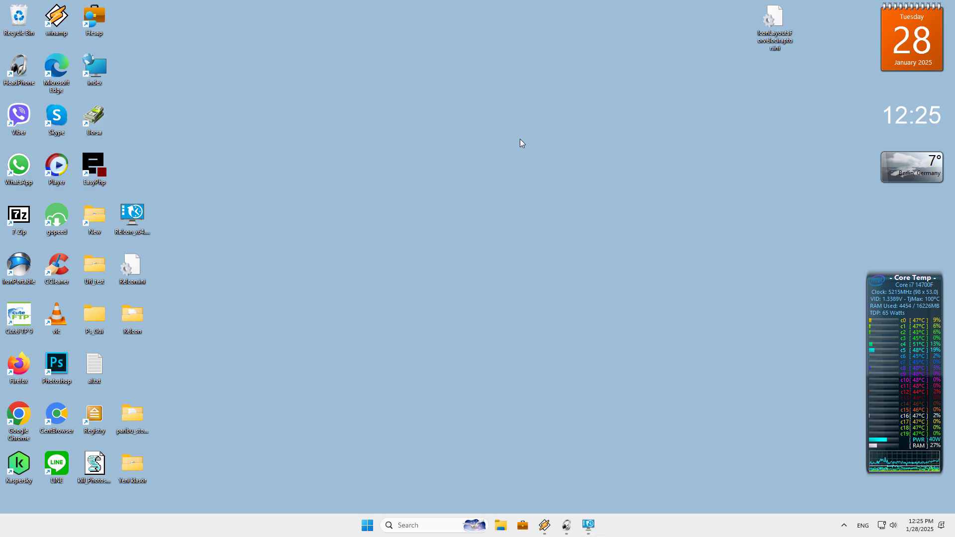
pyautogui.press('shift')
pyautogui.keyDown('shift'); pyautogui.rightClick(300, 151); pyautogui.keyUp('shift')
pyautogui.moveTo(344, 369)
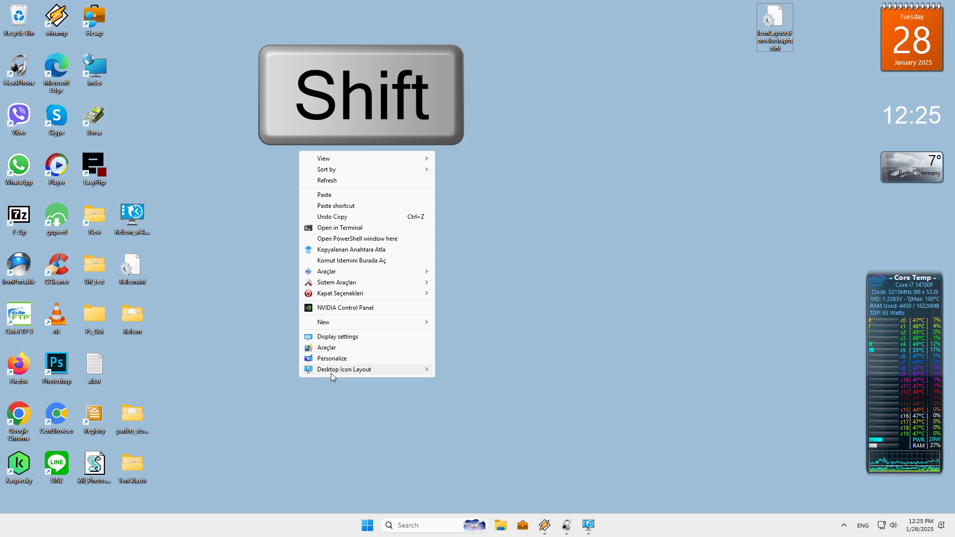
pyautogui.click(471, 321)
pyautogui.click(589, 525)
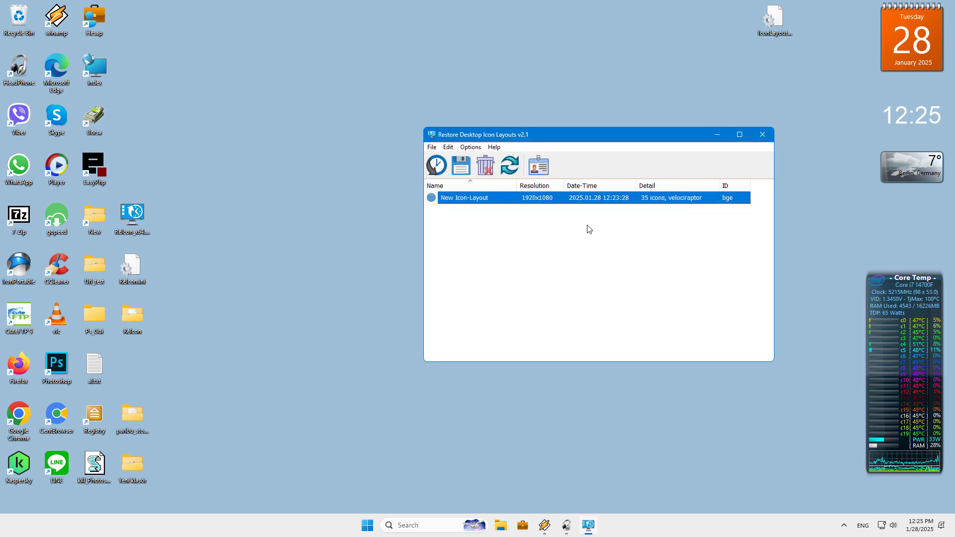
# Select all desktop icons and drag them over to the right side of the screen
pyautogui.moveTo(200, 16); pyautogui.dragTo(3, 528)
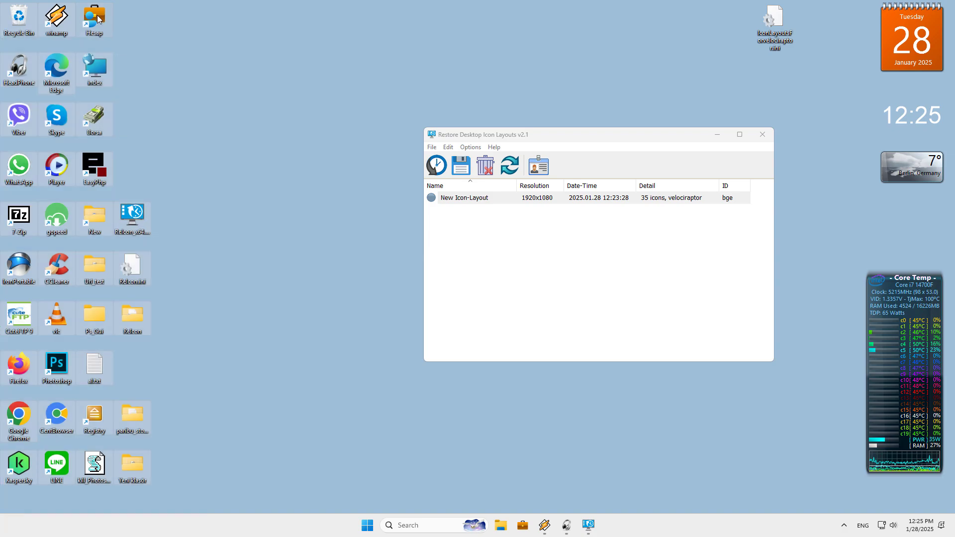
pyautogui.moveTo(97, 15); pyautogui.dragTo(804, 61)
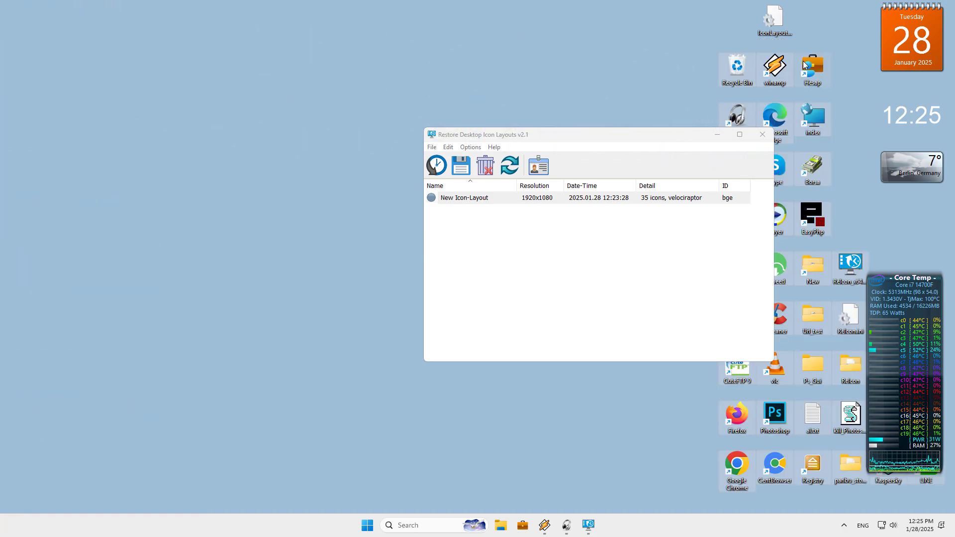
pyautogui.click(734, 23)
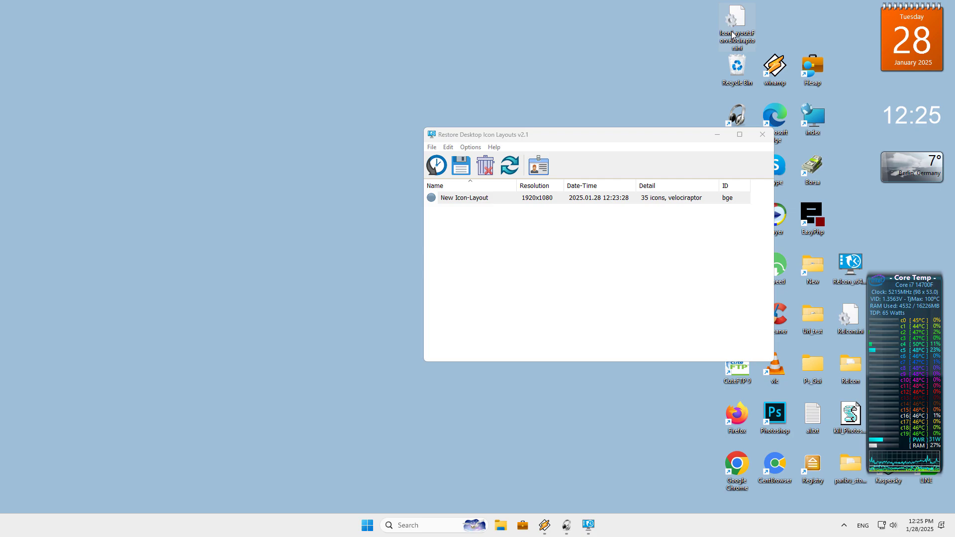
# Restore New Icon-Layout from the ReIcon tray icon so the icons return to the left
pyautogui.click(845, 526)
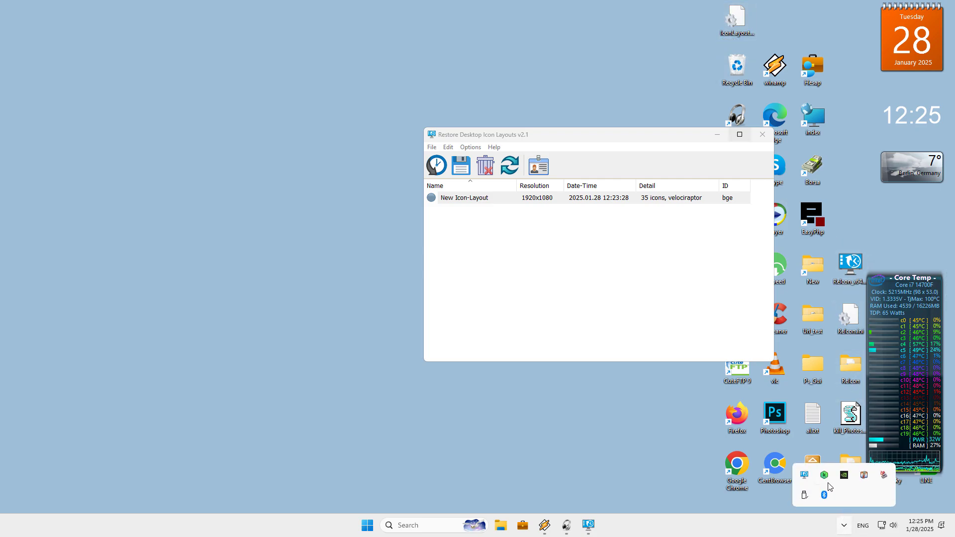
pyautogui.rightClick(805, 475)
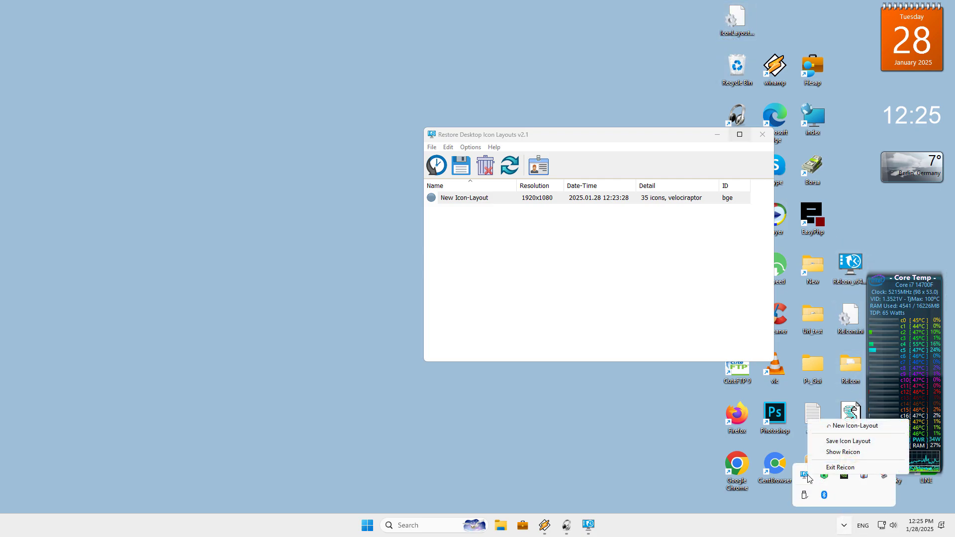
pyautogui.click(853, 427)
pyautogui.moveTo(628, 134); pyautogui.dragTo(708, 269)
# Review the desktop View settings (auto-arrange off, align to grid on), then bring up ReIcon's Options menu
pyautogui.rightClick(226, 33)
pyautogui.moveTo(251, 40)
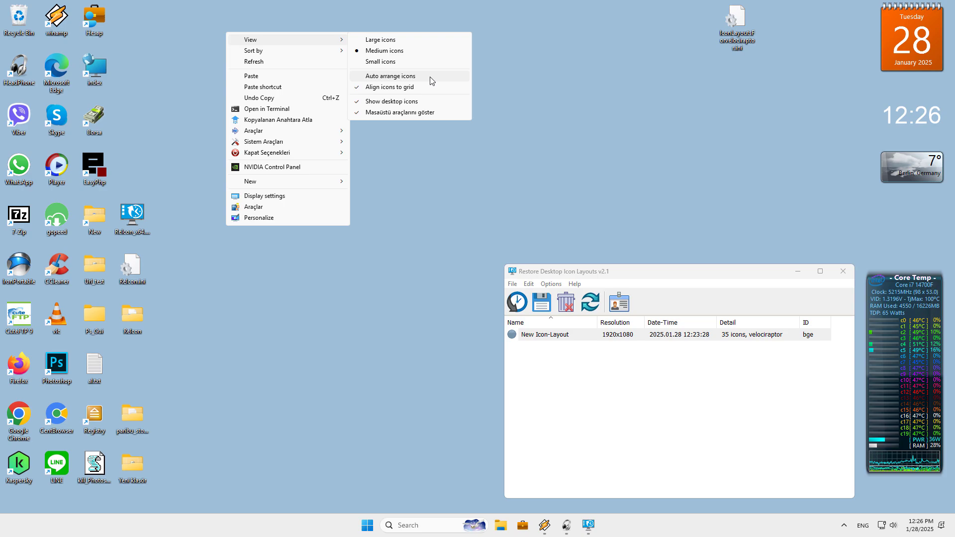
pyautogui.click(571, 91)
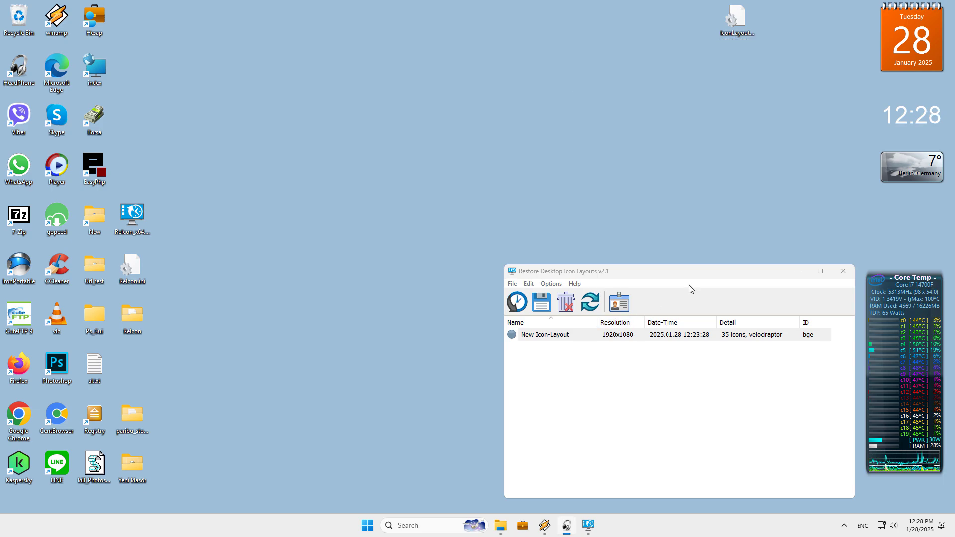
pyautogui.click(694, 274)
pyautogui.moveTo(694, 274); pyautogui.dragTo(586, 136)
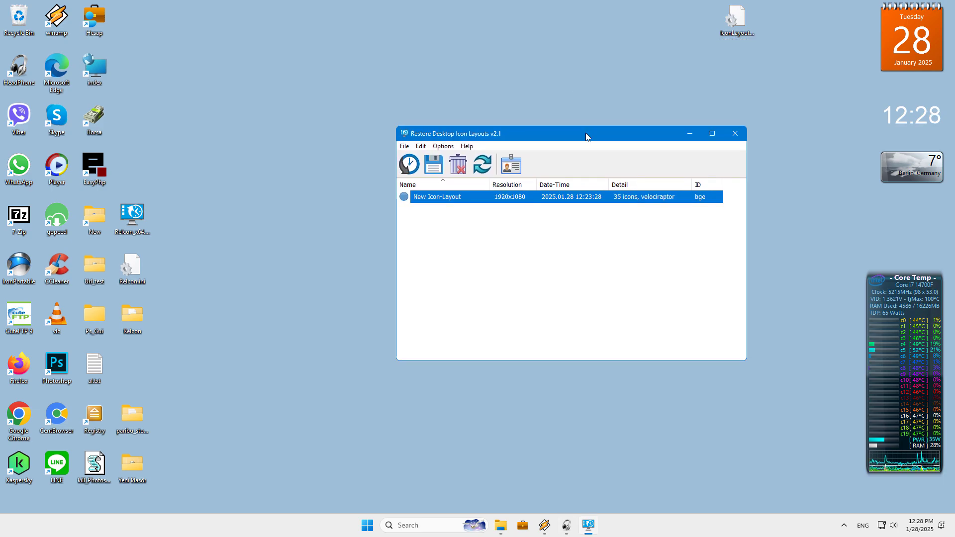
pyautogui.click(444, 146)
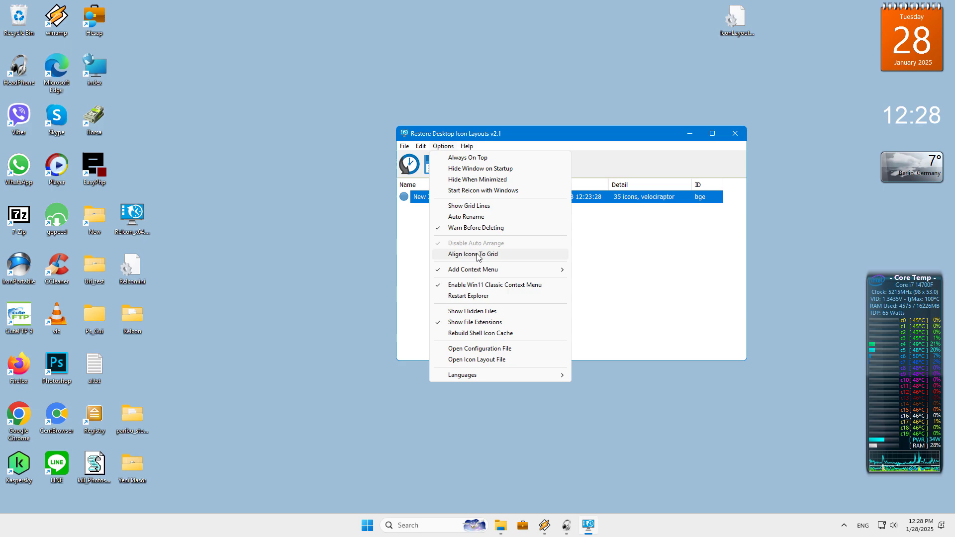
# Apply Align Icons To Grid and drop the exported layout file into the left icon area
pyautogui.click(540, 140)
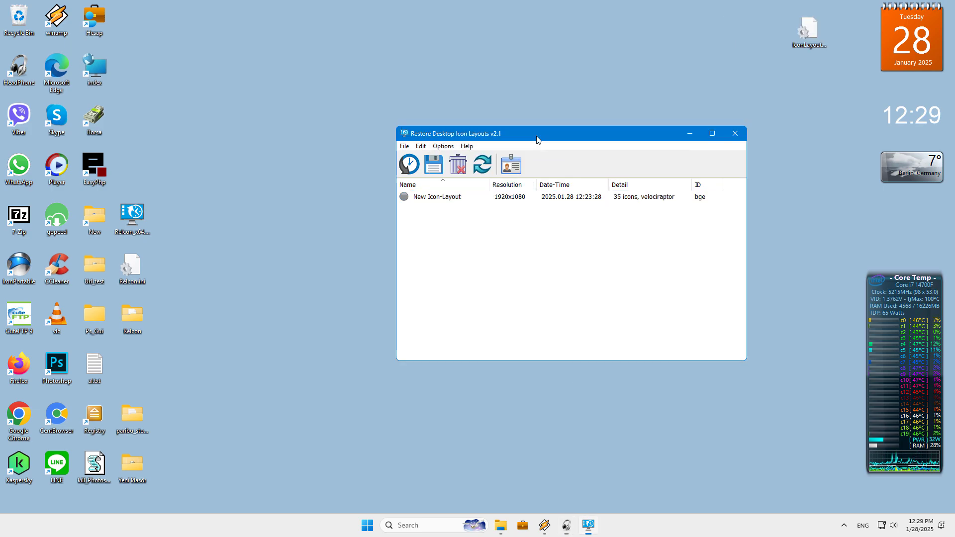
pyautogui.moveTo(537, 140); pyautogui.dragTo(535, 157)
pyautogui.click(435, 217)
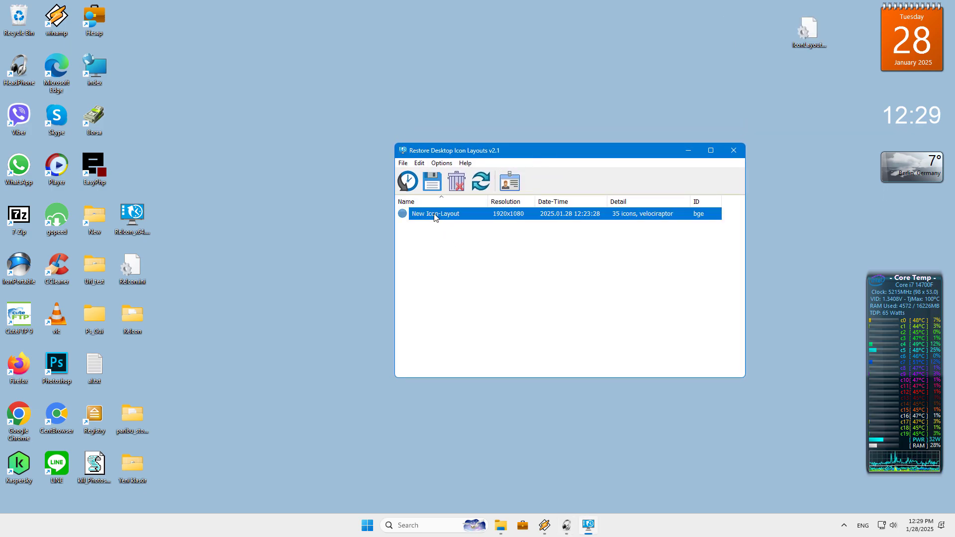
pyautogui.rightClick(470, 218)
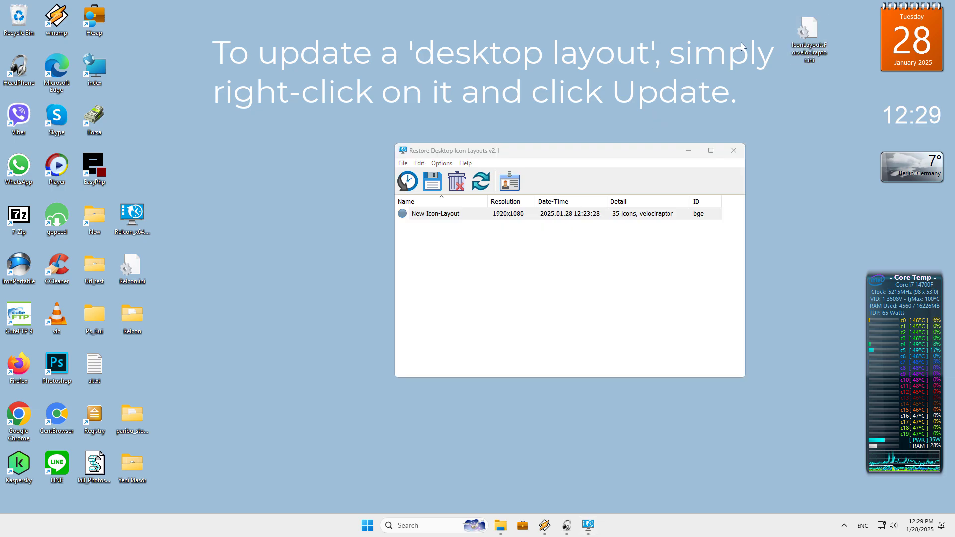
pyautogui.moveTo(808, 32)
pyautogui.mouseDown()
pyautogui.moveTo(168, 131)
pyautogui.moveTo(134, 160)
pyautogui.mouseUp()
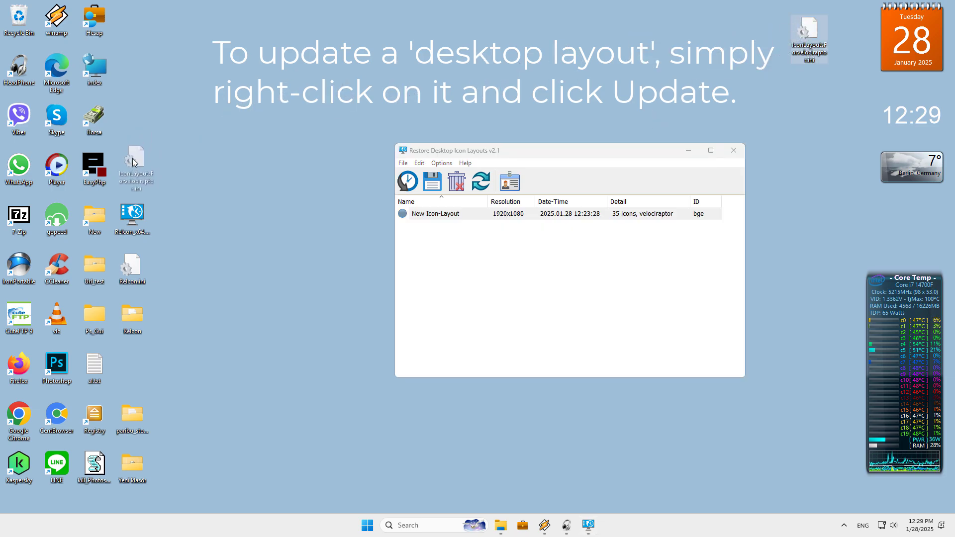
# Update New Icon-Layout so it records the current 36-icon arrangement
pyautogui.rightClick(439, 214)
pyautogui.click(470, 235)
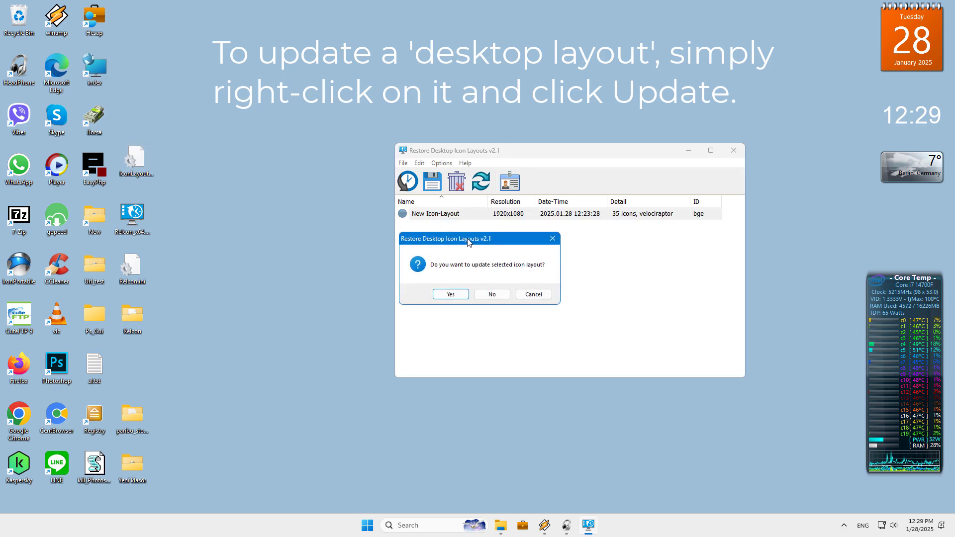
pyautogui.click(450, 294)
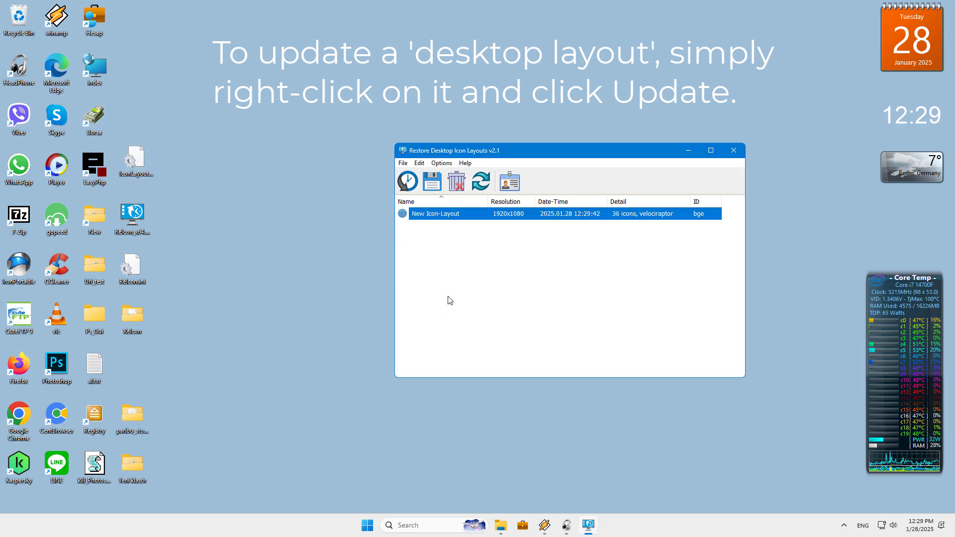
# Drag all desktop icons to the right, then restore New Icon-Layout to return them left
pyautogui.moveTo(194, 13)
pyautogui.mouseDown()
pyautogui.moveTo(213, 301)
pyautogui.moveTo(14, 373)
pyautogui.mouseUp()
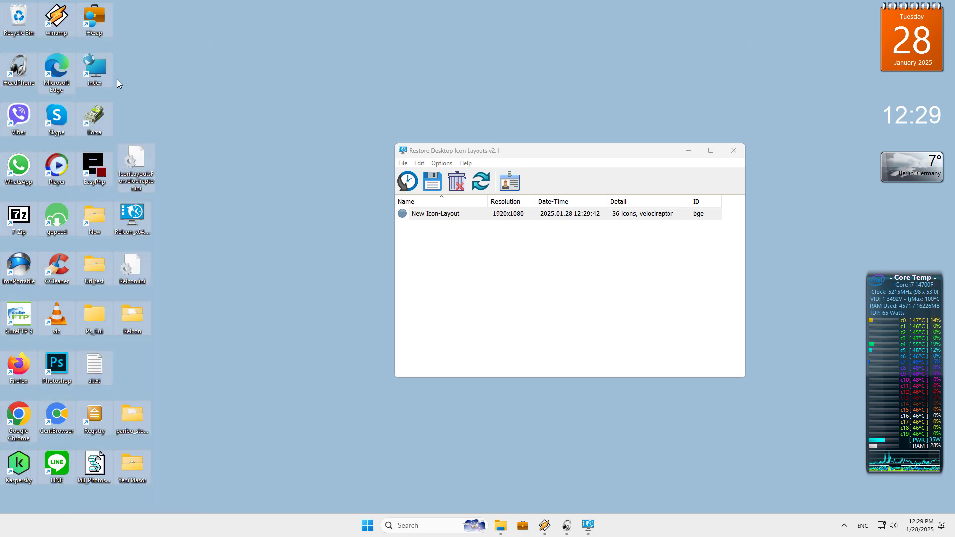
pyautogui.moveTo(96, 19); pyautogui.dragTo(793, 33)
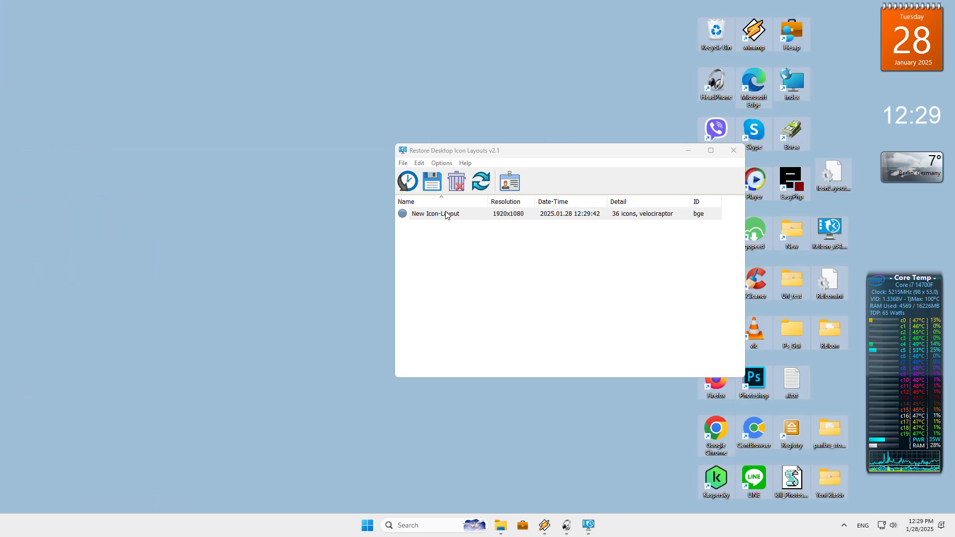
pyautogui.click(448, 214)
pyautogui.click(407, 181)
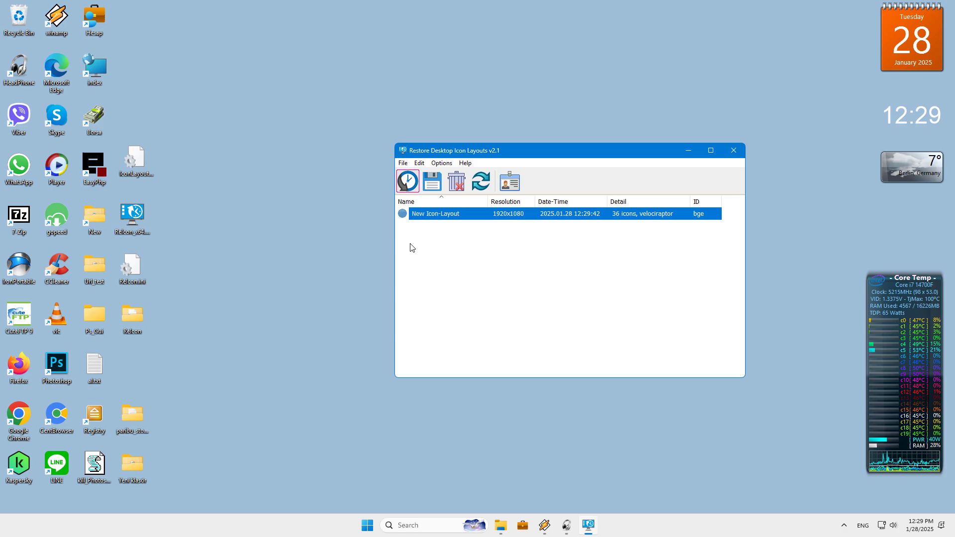
# Enable Add a Shortcut to Startup Folder for New Icon-Layout
pyautogui.click(448, 216)
pyautogui.rightClick(483, 217)
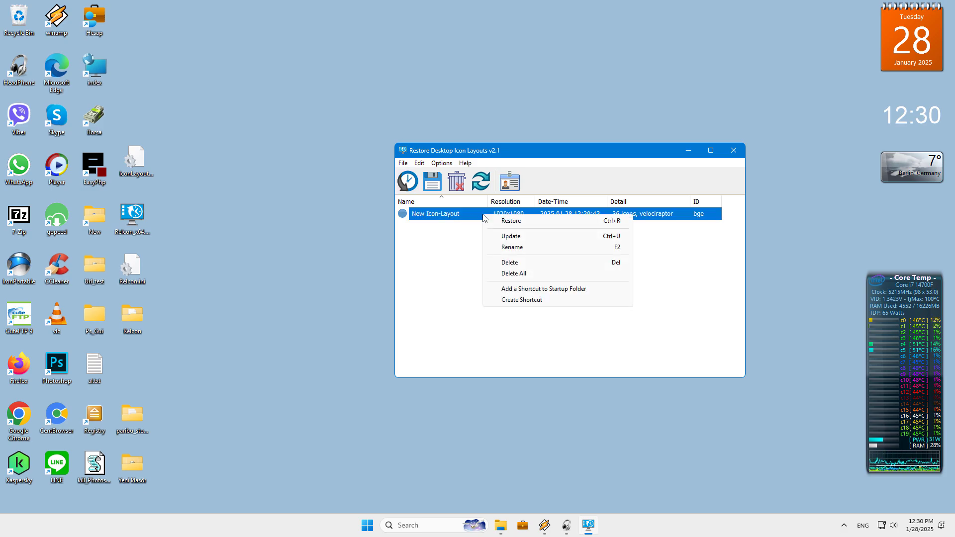
pyautogui.click(521, 289)
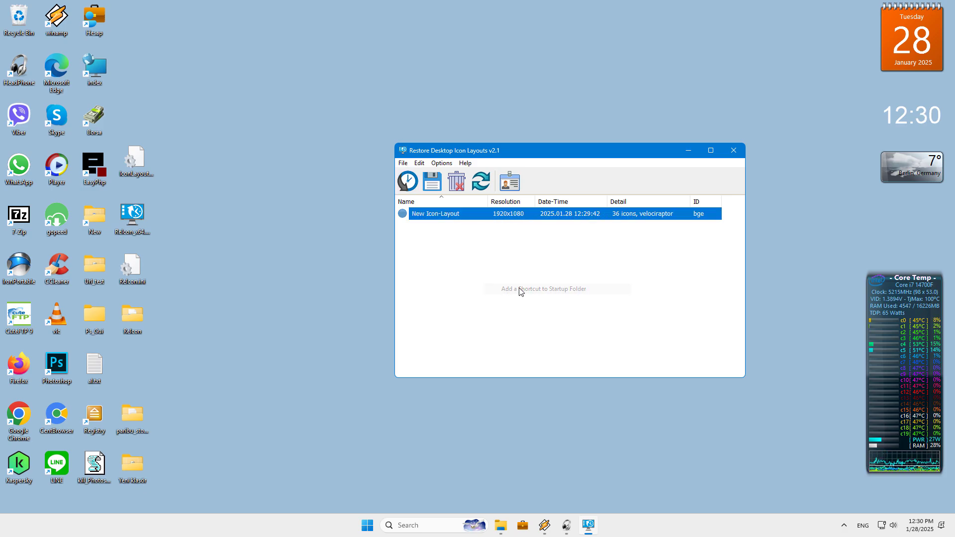
pyautogui.click(442, 162)
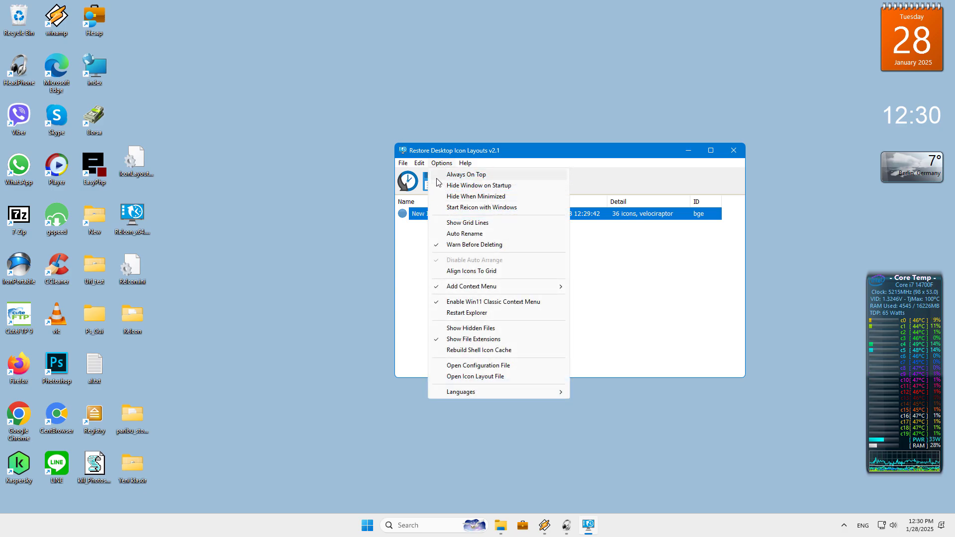
pyautogui.click(412, 255)
# Confirm the startup shortcut is checked, then drag all desktop icons to the right side
pyautogui.click(449, 217)
pyautogui.rightClick(449, 217)
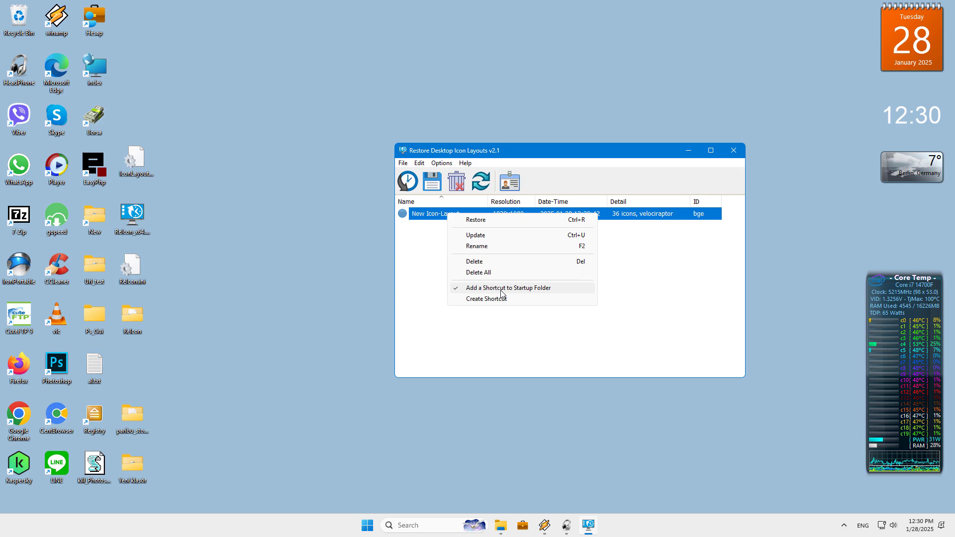
pyautogui.moveTo(201, 9)
pyautogui.mouseDown()
pyautogui.moveTo(19, 504)
pyautogui.moveTo(12, 500)
pyautogui.mouseUp()
pyautogui.moveTo(109, 22)
pyautogui.mouseDown()
pyautogui.moveTo(791, 28)
pyautogui.moveTo(770, 30)
pyautogui.mouseUp()
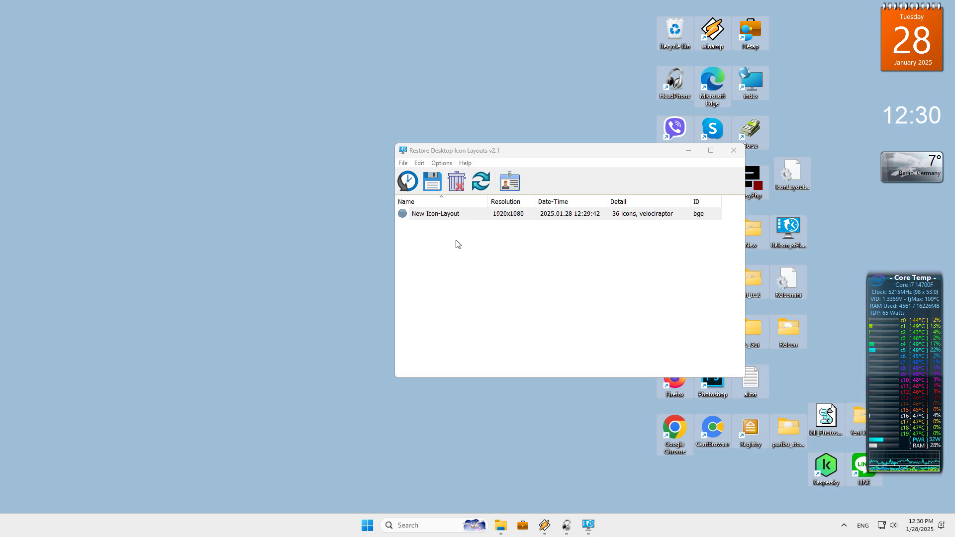
# Run shell:startup and find the Restore - New Icon-Layout shortcut in the Startup folder
pyautogui.press('super+r')
pyautogui.write('shell:startup')
pyautogui.press('Return')
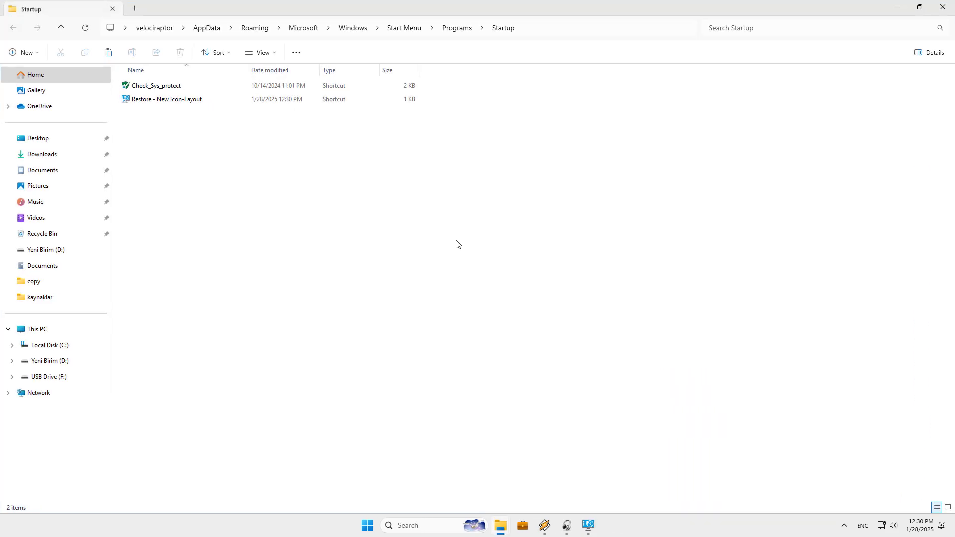
pyautogui.click(919, 7)
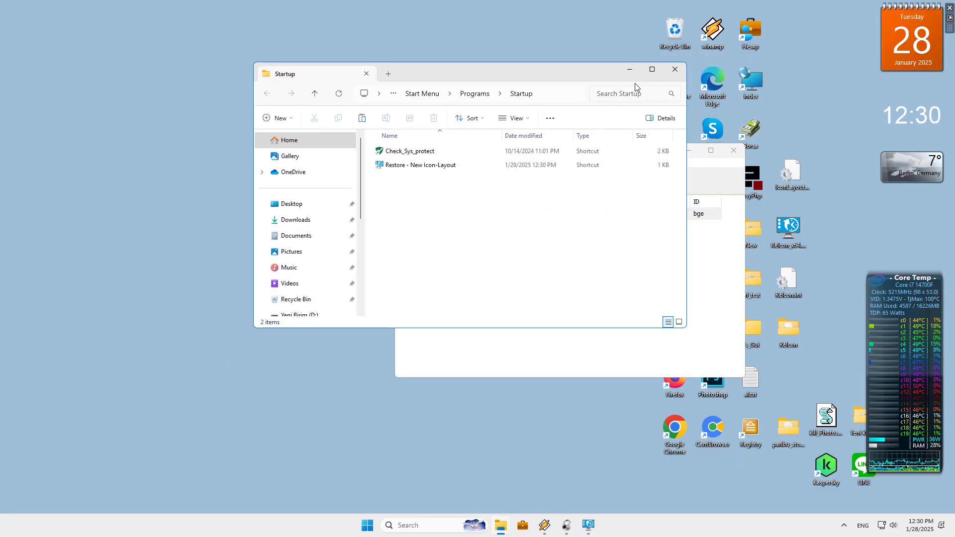
pyautogui.moveTo(635, 83); pyautogui.dragTo(308, 21)
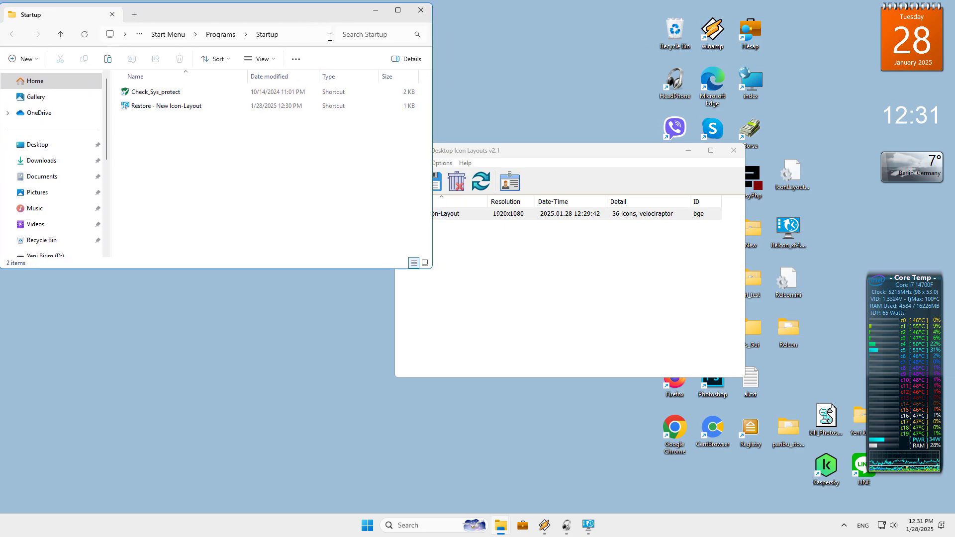
pyautogui.click(548, 164)
pyautogui.moveTo(539, 165); pyautogui.dragTo(448, 246)
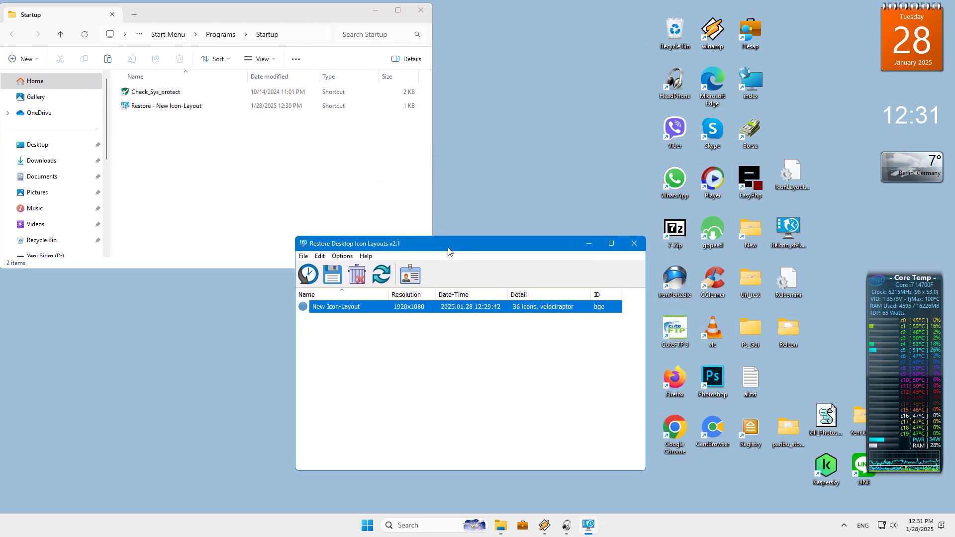
pyautogui.click(161, 112)
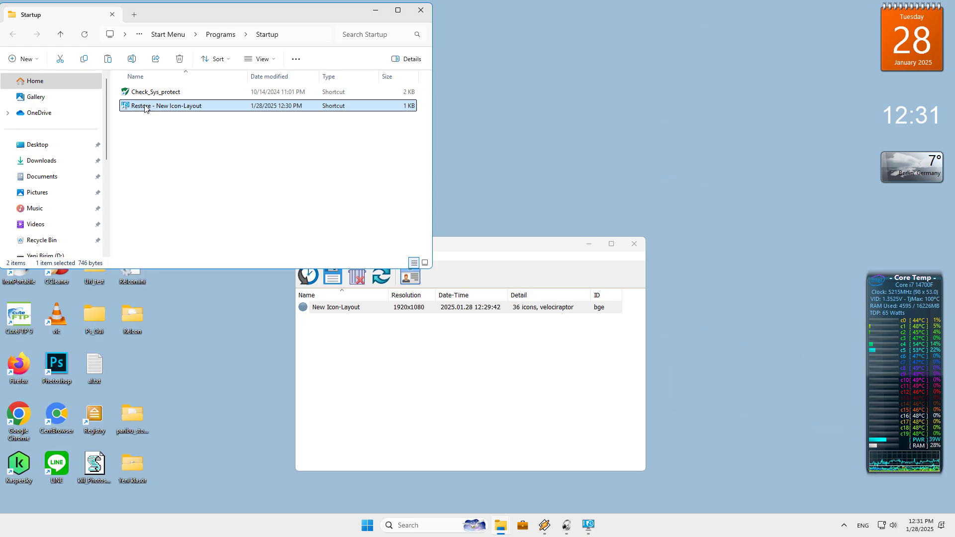
# Uncheck Add a Shortcut to Startup Folder for New Icon-Layout, removing the shortcut
pyautogui.moveTo(465, 246)
pyautogui.mouseDown()
pyautogui.moveTo(589, 71)
pyautogui.moveTo(592, 17)
pyautogui.mouseUp()
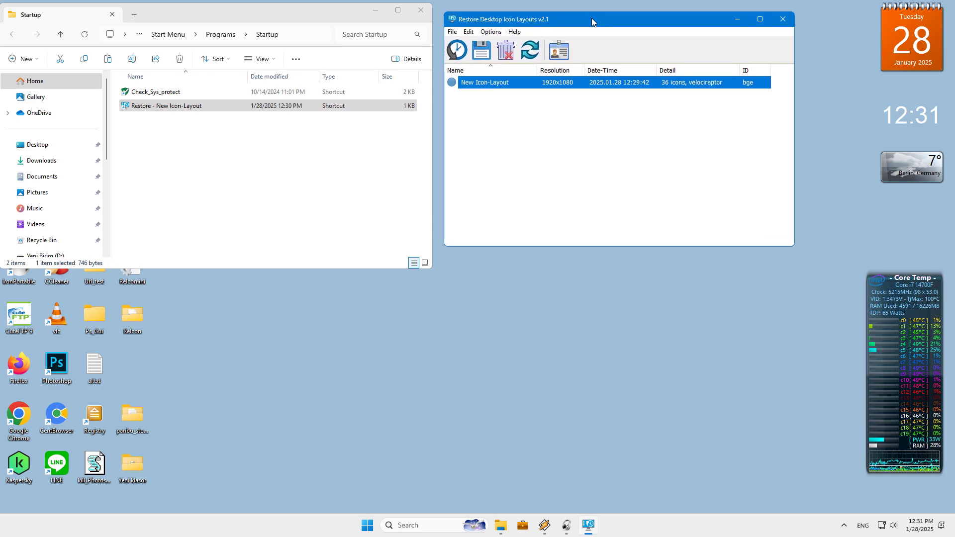
pyautogui.rightClick(515, 84)
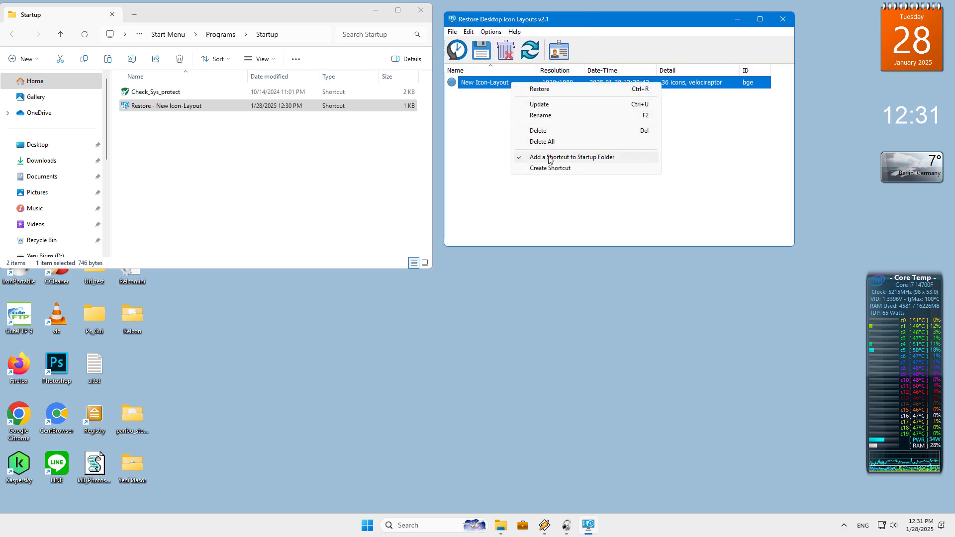
pyautogui.click(572, 157)
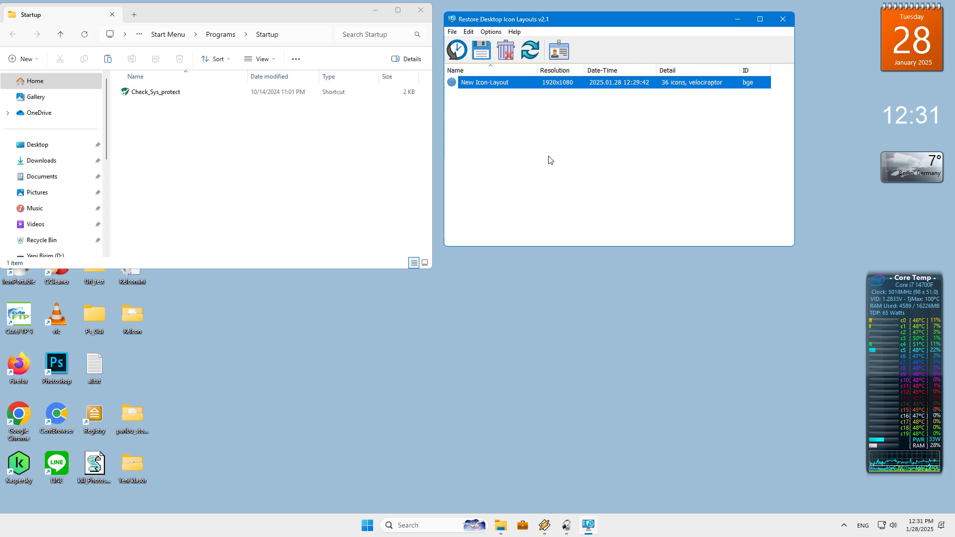
pyautogui.rightClick(492, 87)
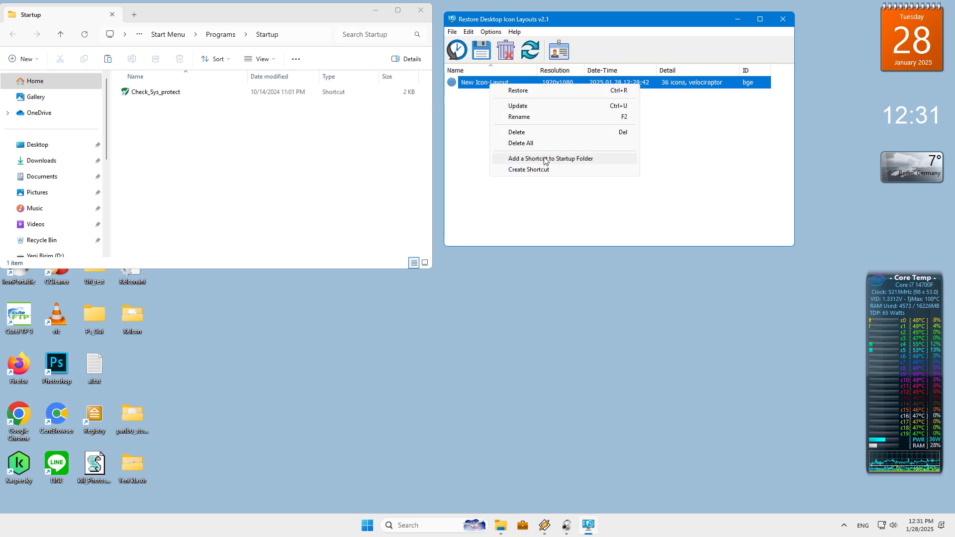
# Close the Startup folder and turn on Start ReIcon with Windows in Options
pyautogui.click(420, 10)
pyautogui.moveTo(605, 25); pyautogui.dragTo(554, 130)
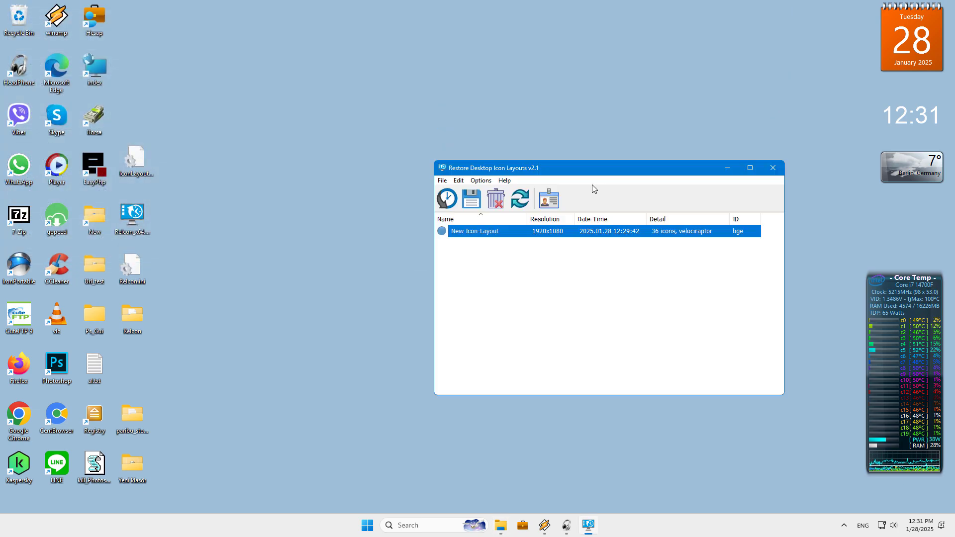
pyautogui.click(427, 135)
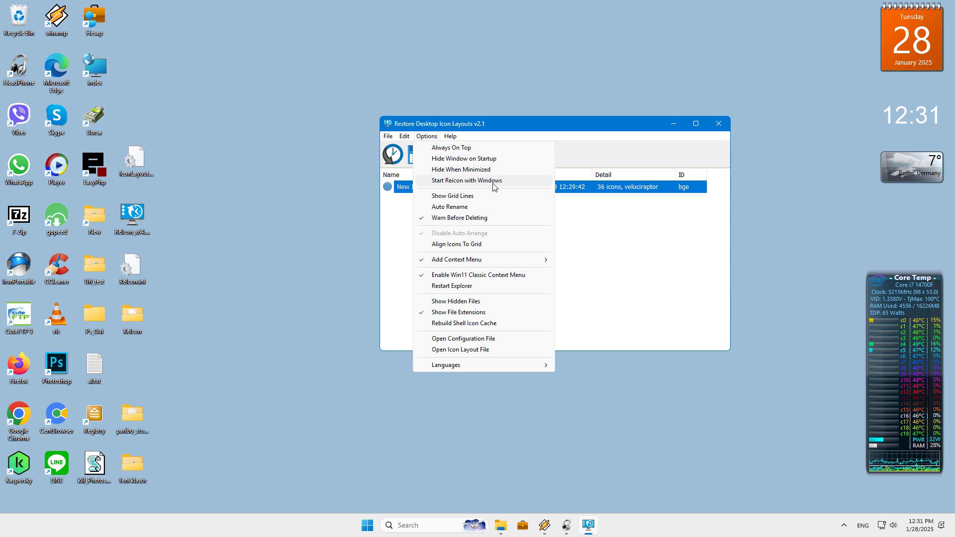
pyautogui.click(494, 181)
pyautogui.click(427, 136)
# Reopen shell:startup and see the new ReIcon shortcut in the Startup folder
pyautogui.press('super+r')
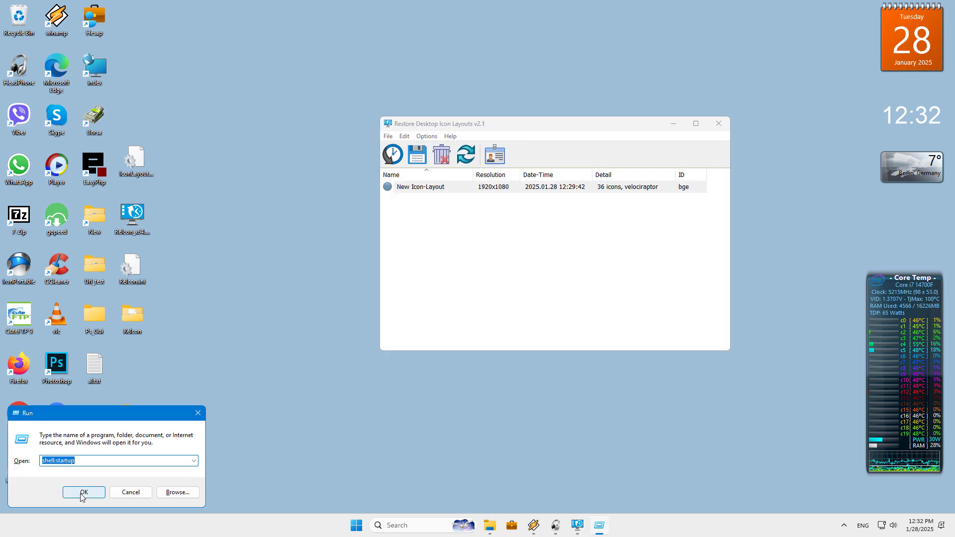
pyautogui.write('shell:startup')
pyautogui.press('Return')
pyautogui.click(148, 106)
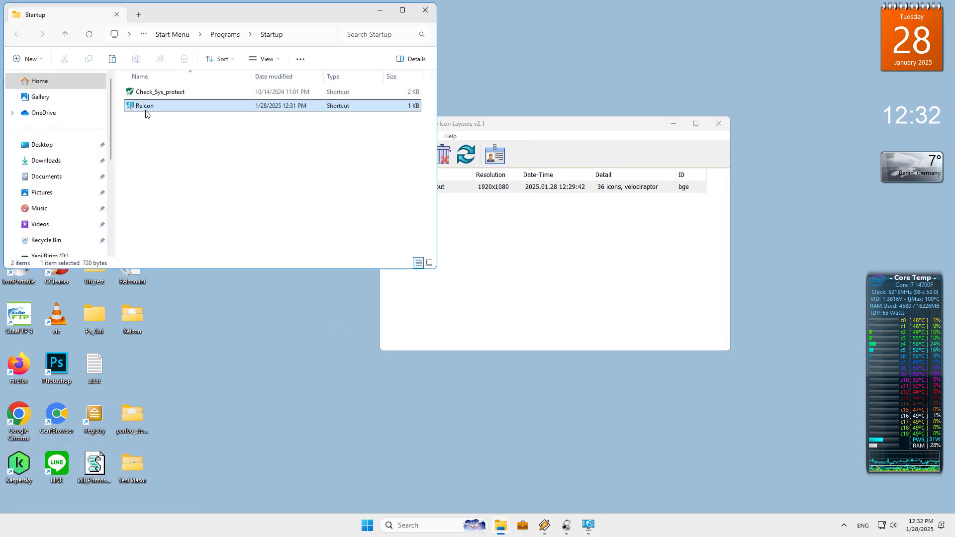
pyautogui.moveTo(601, 124); pyautogui.dragTo(676, 55)
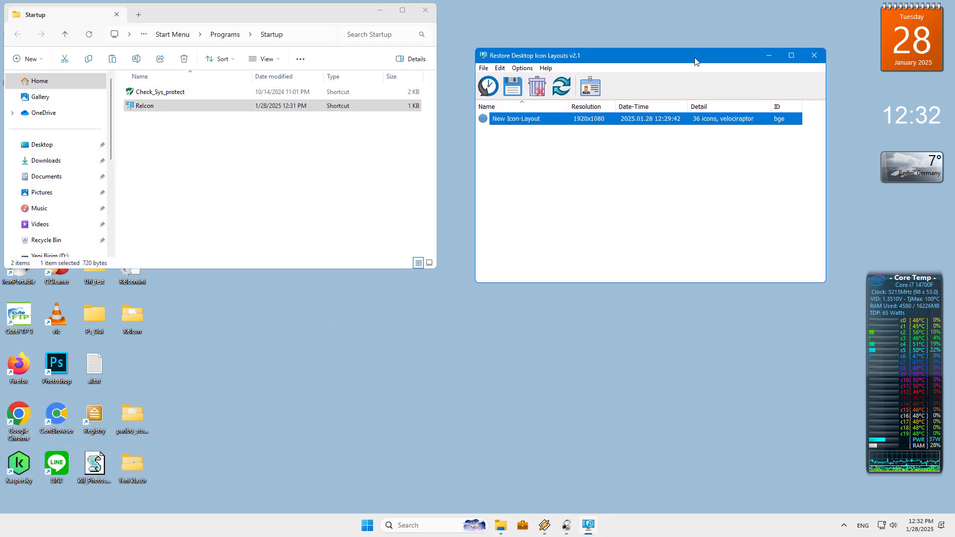
# Turn off Start ReIcon with Windows so its shortcut disappears, then close the folder
pyautogui.click(514, 68)
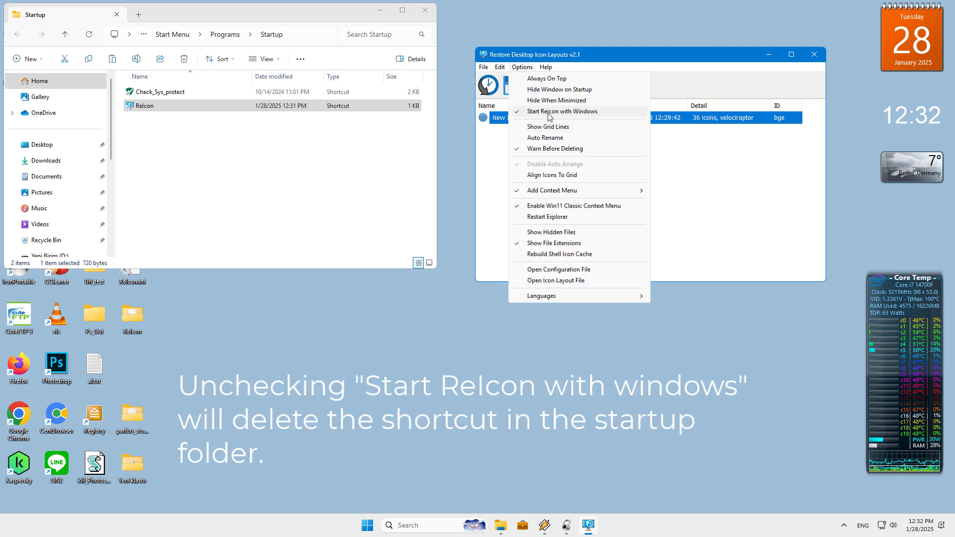
pyautogui.click(549, 114)
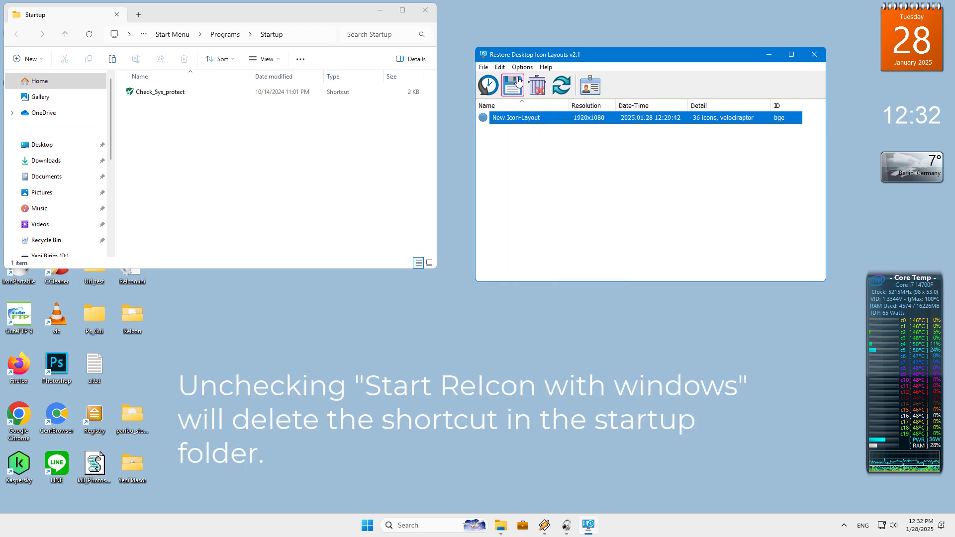
pyautogui.click(501, 67)
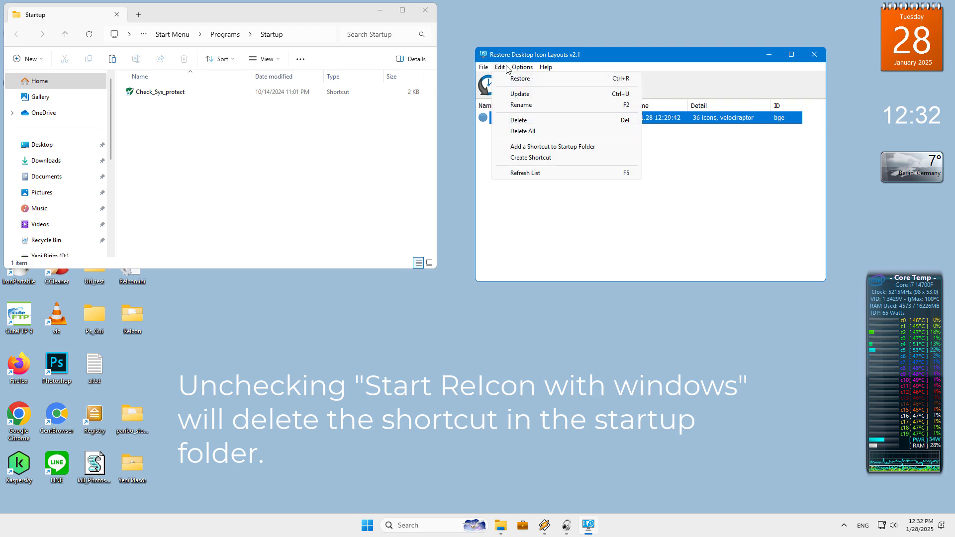
pyautogui.moveTo(522, 68)
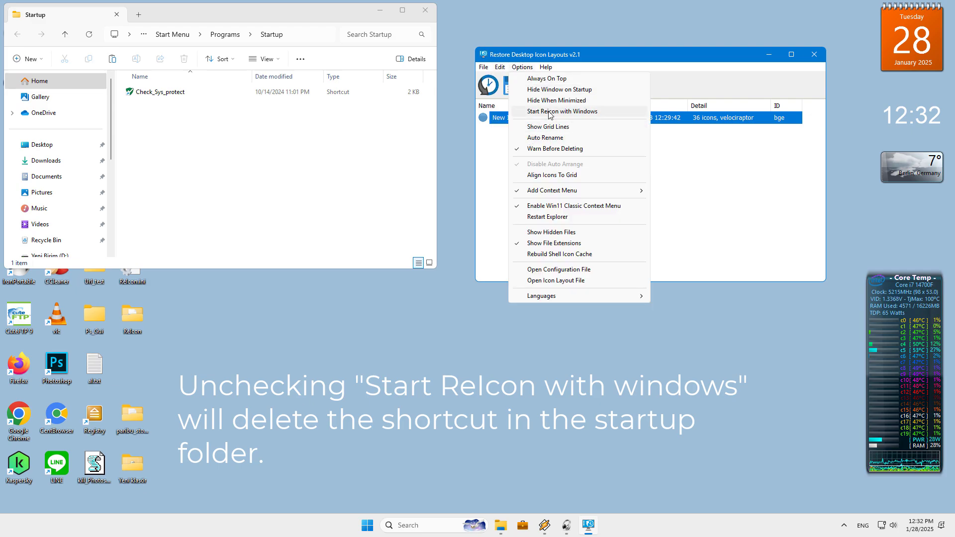
pyautogui.click(427, 11)
# Rearrange desktop icon columns four times, saving each arrangement as a new layout
pyautogui.moveTo(572, 56); pyautogui.dragTo(410, 142)
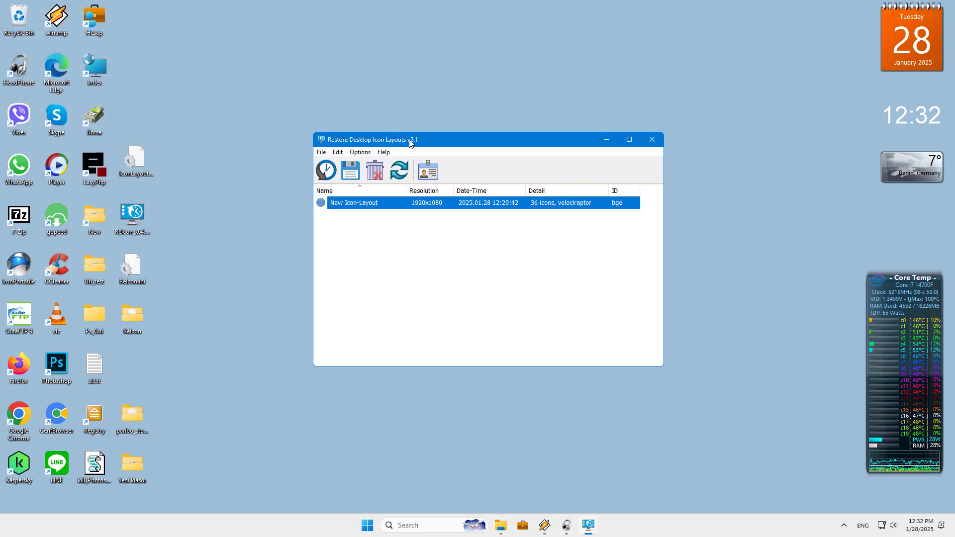
pyautogui.moveTo(184, 12); pyautogui.dragTo(84, 496)
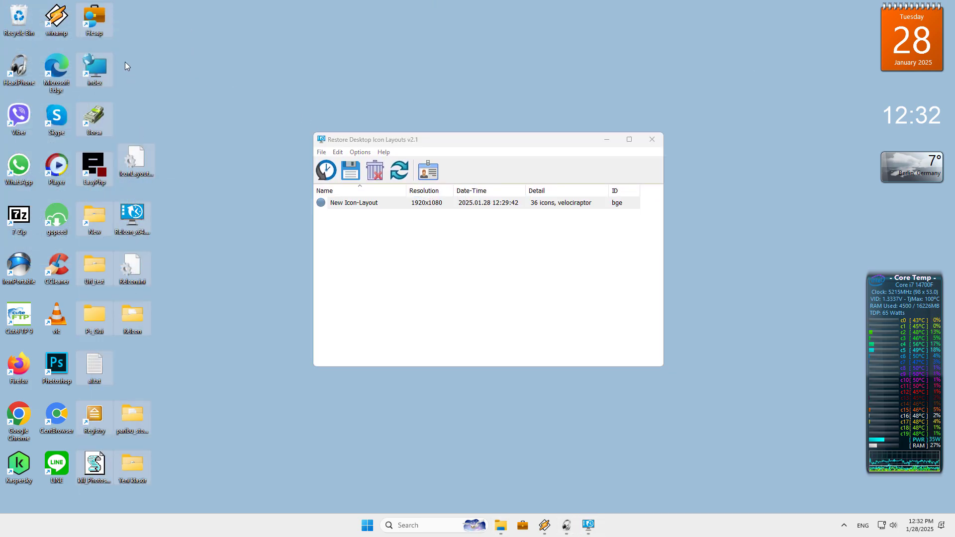
pyautogui.moveTo(125, 62)
pyautogui.mouseDown()
pyautogui.moveTo(199, 24)
pyautogui.moveTo(223, 26)
pyautogui.mouseUp()
pyautogui.click(349, 171)
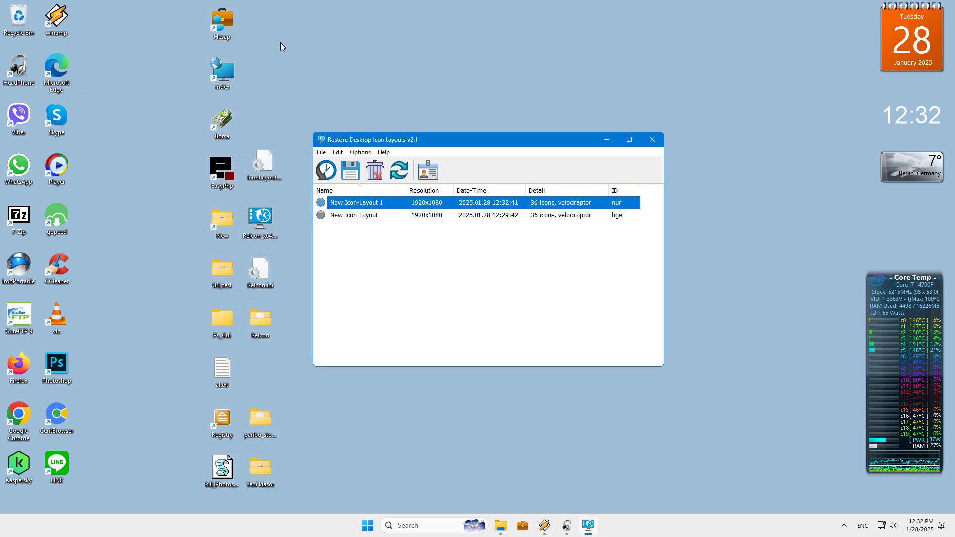
pyautogui.moveTo(290, 11); pyautogui.dragTo(202, 485)
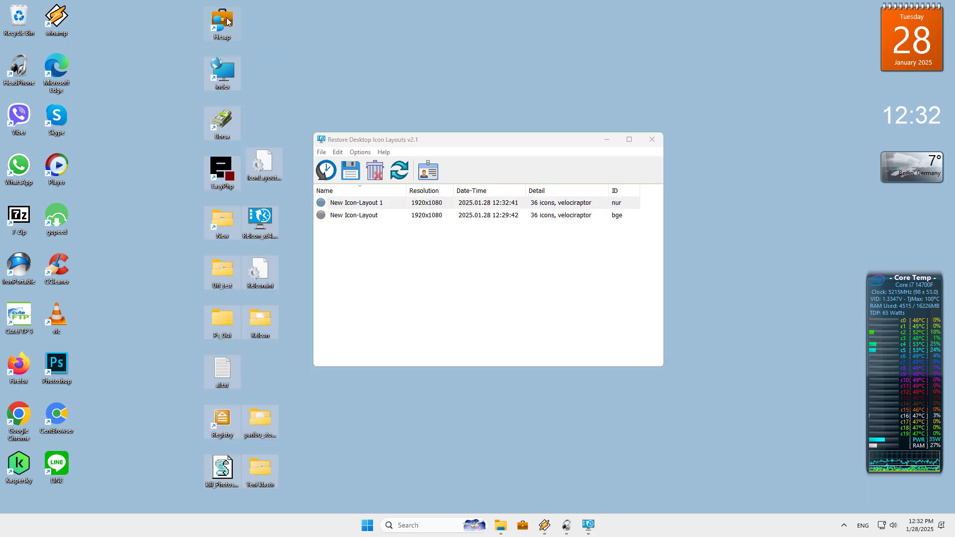
pyautogui.moveTo(228, 21); pyautogui.dragTo(513, 21)
pyautogui.click(350, 172)
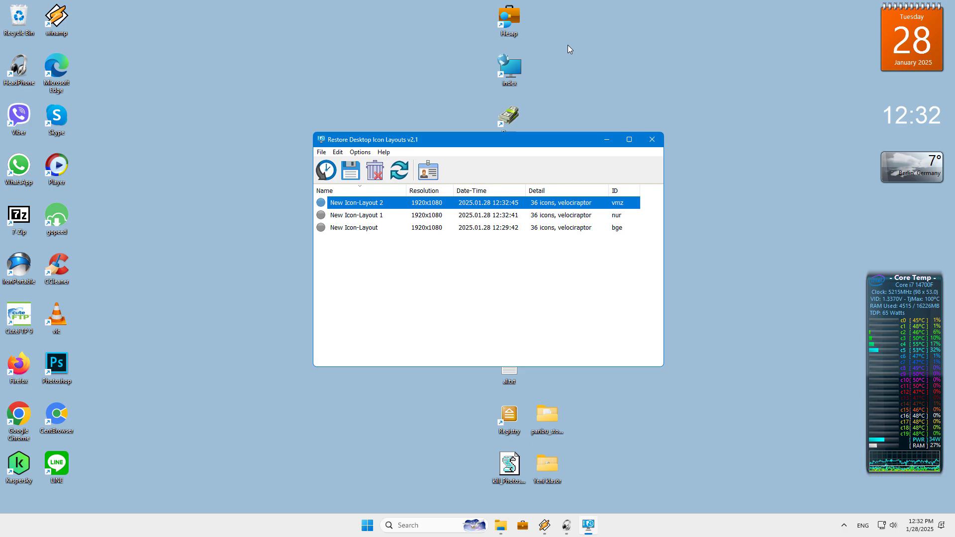
pyautogui.moveTo(113, 4); pyautogui.dragTo(4, 497)
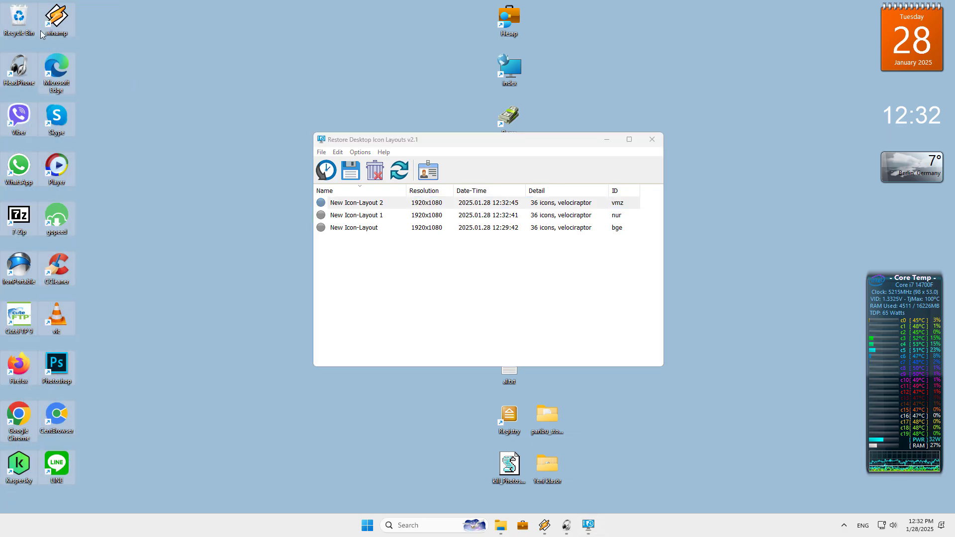
pyautogui.moveTo(40, 31); pyautogui.dragTo(231, 34)
pyautogui.click(350, 173)
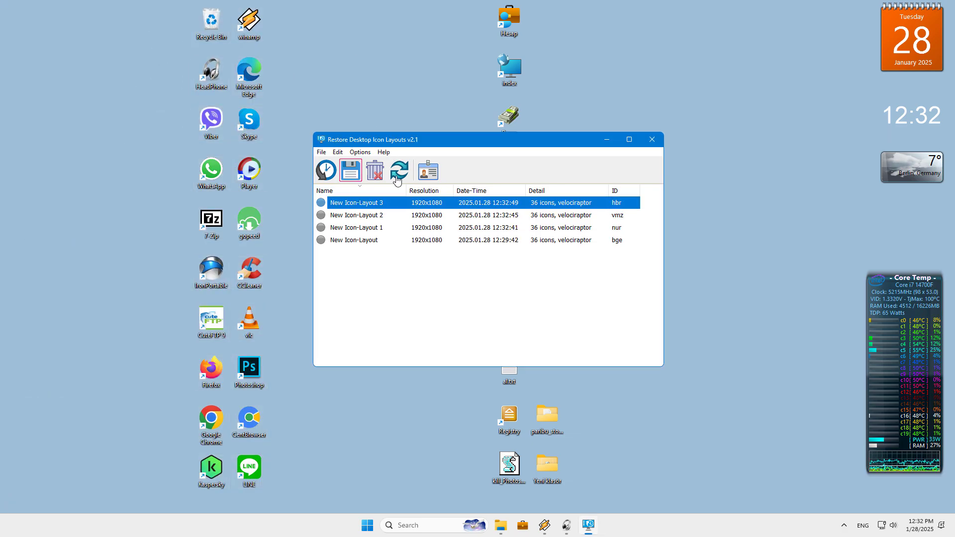
pyautogui.moveTo(702, 15)
pyautogui.mouseDown()
pyautogui.moveTo(251, 510)
pyautogui.moveTo(198, 509)
pyautogui.mouseUp()
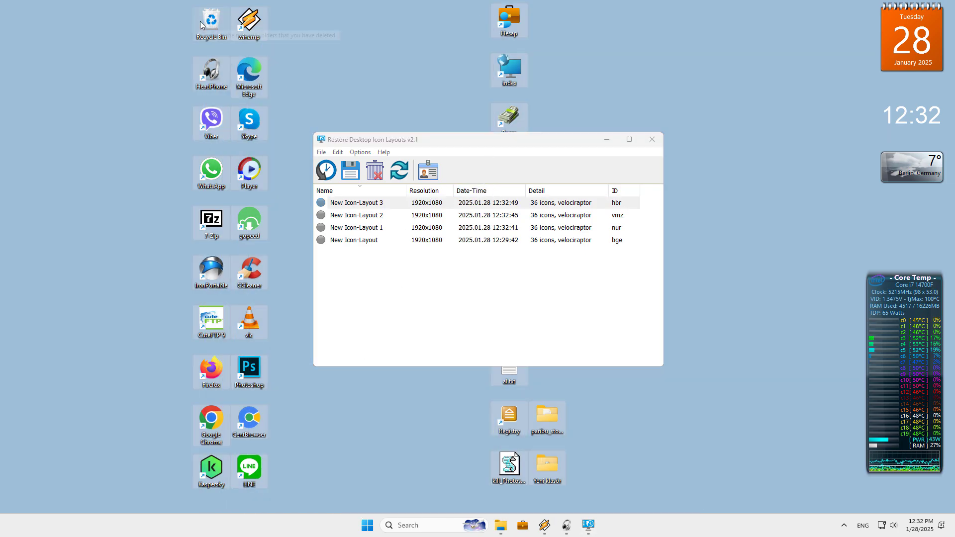
pyautogui.moveTo(211, 24); pyautogui.dragTo(542, 33)
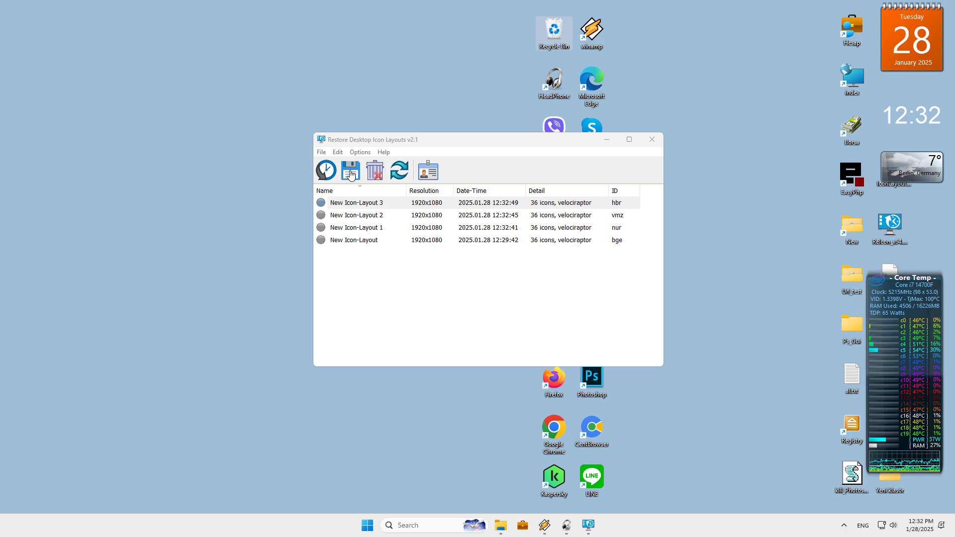
pyautogui.click(350, 172)
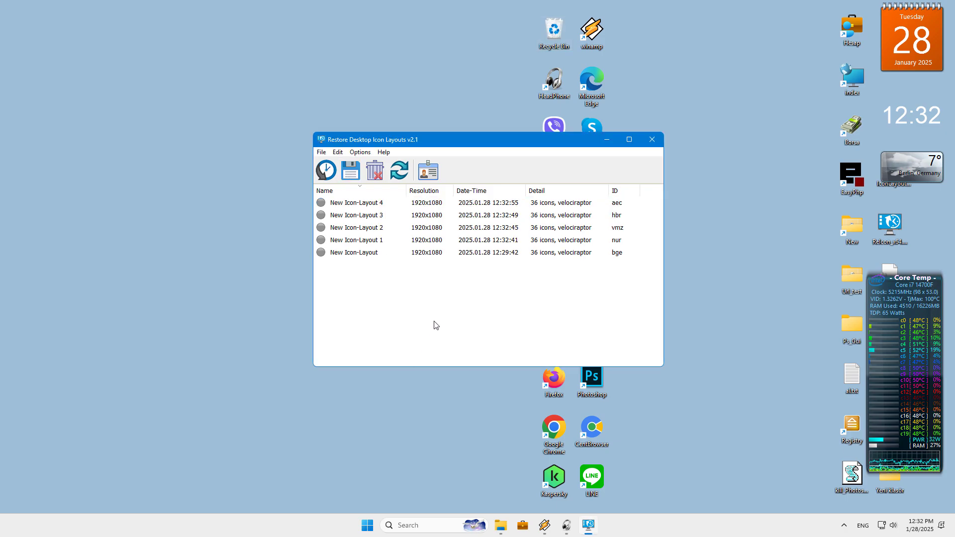
# Sort the layouts by name and restore the original New Icon-Layout
pyautogui.click(376, 194)
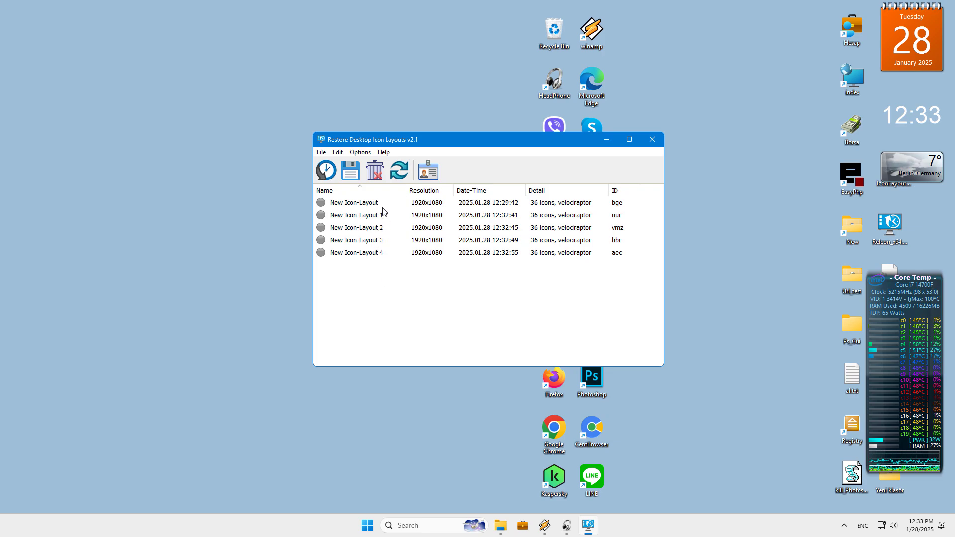
pyautogui.click(368, 191)
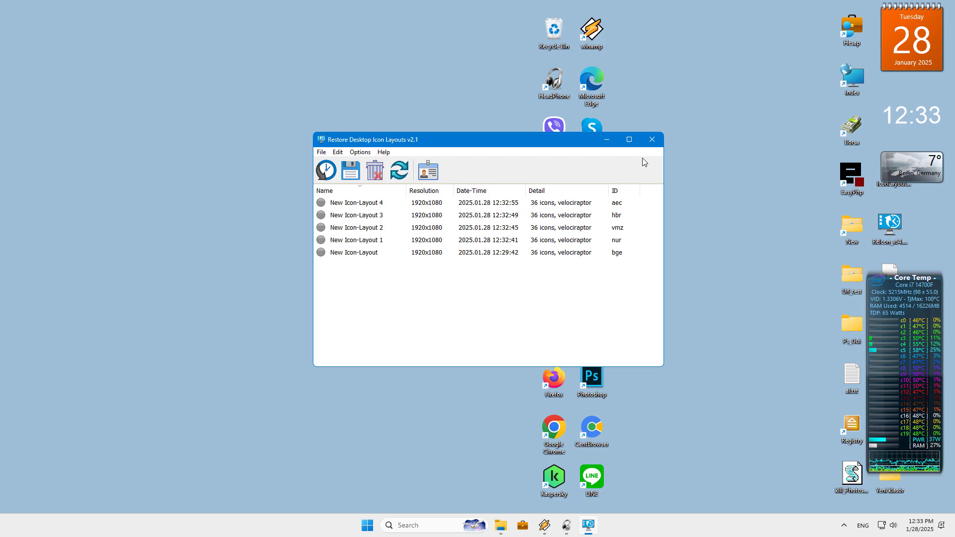
pyautogui.click(352, 252)
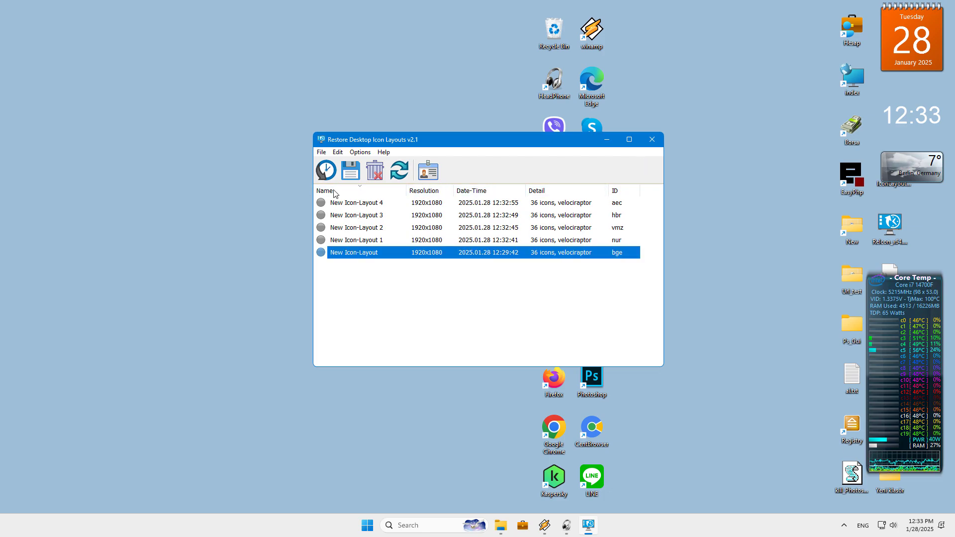
pyautogui.click(326, 171)
# Export the whole layout list as an IconLayouts.ini backup file on the desktop
pyautogui.moveTo(485, 140); pyautogui.dragTo(635, 81)
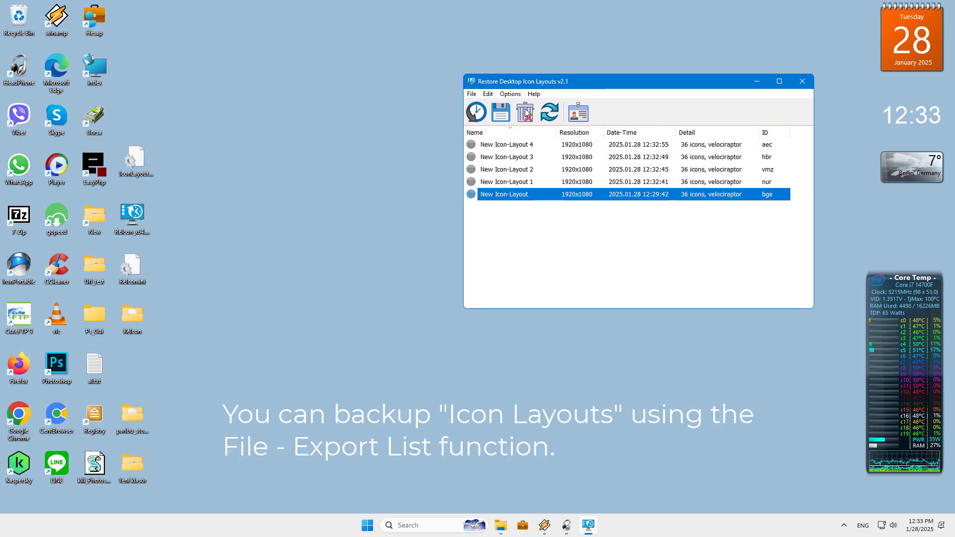
pyautogui.click(472, 94)
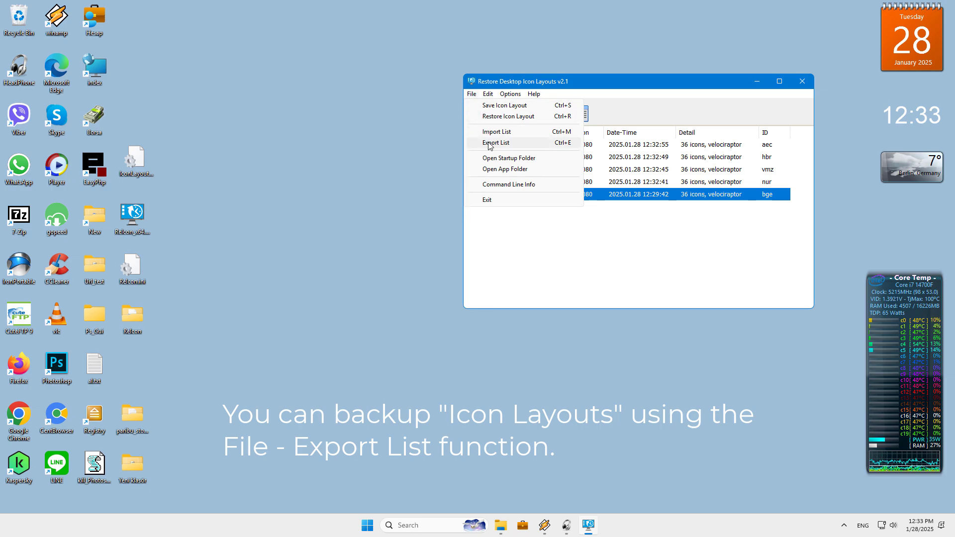
pyautogui.click(496, 142)
pyautogui.click(505, 198)
pyautogui.click(857, 348)
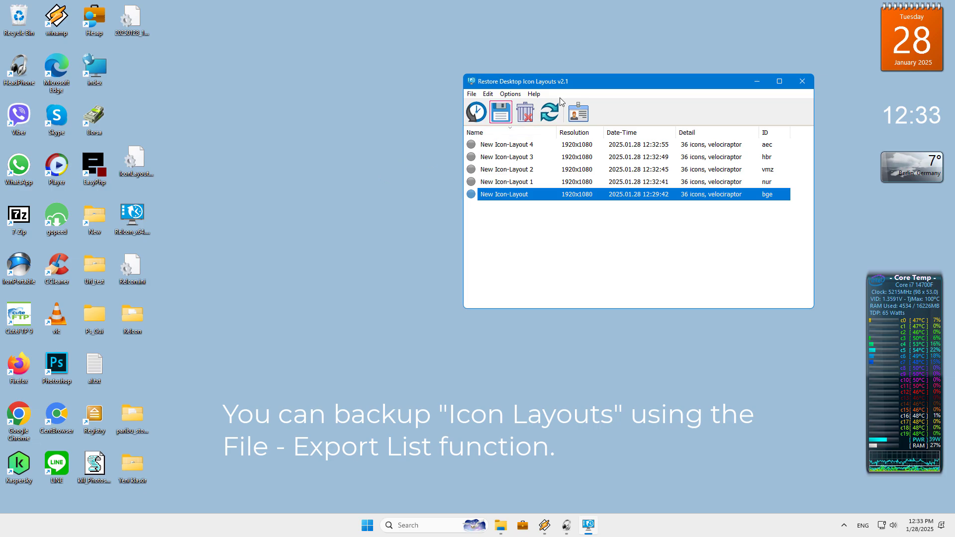
# Delete All saved layouts from the list and confirm
pyautogui.rightClick(498, 219)
pyautogui.click(527, 237)
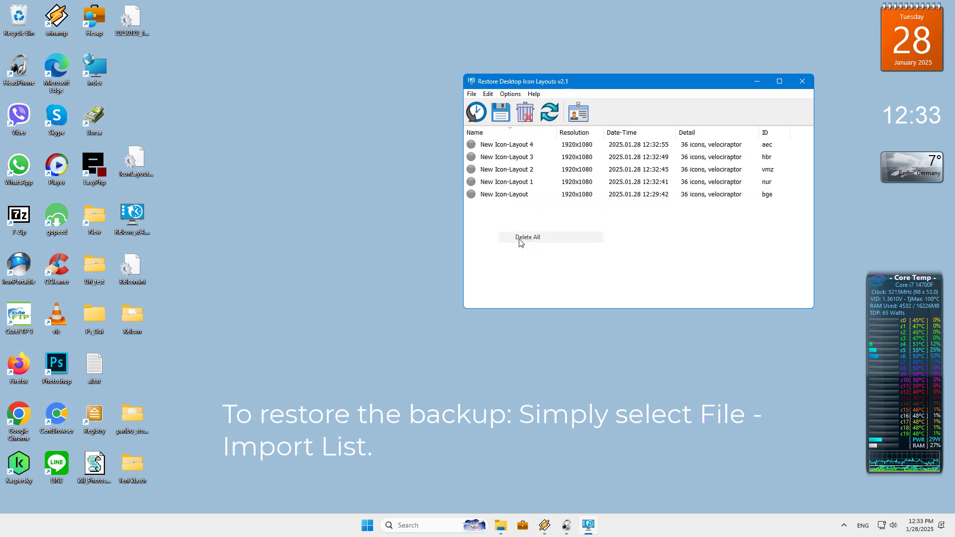
pyautogui.click(526, 264)
# Import 20250128_123340_IconLayouts.ini from the desktop, bringing back all five layouts
pyautogui.click(471, 94)
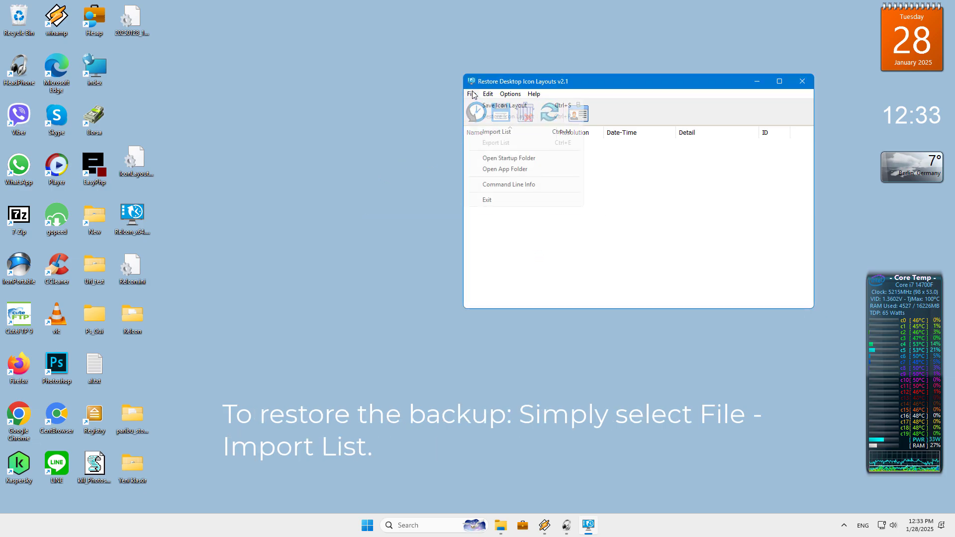
pyautogui.click(496, 132)
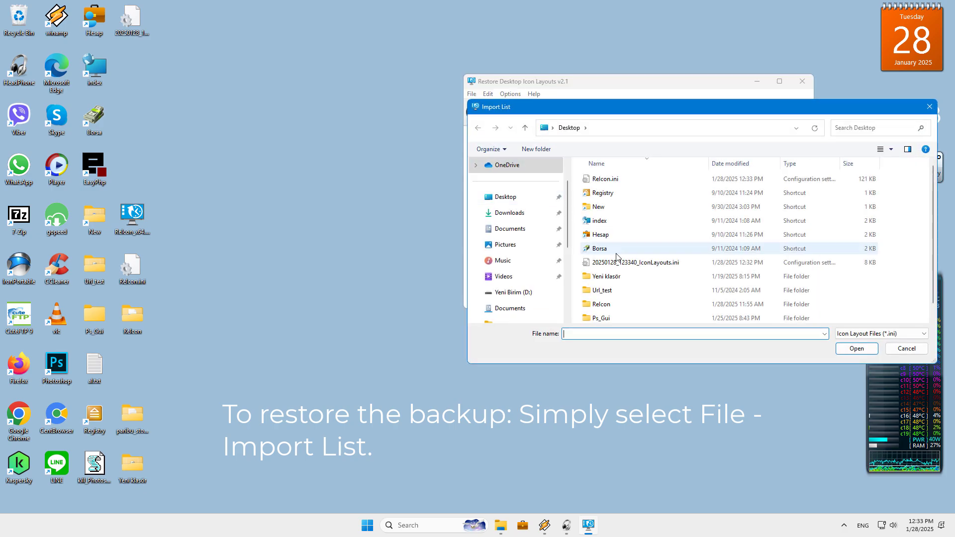
pyautogui.click(635, 263)
pyautogui.click(857, 350)
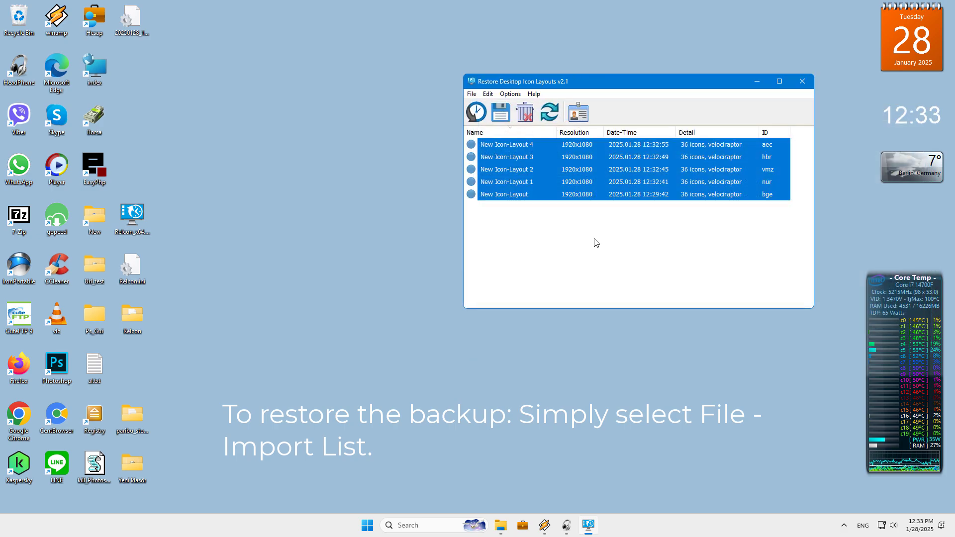
pyautogui.click(563, 239)
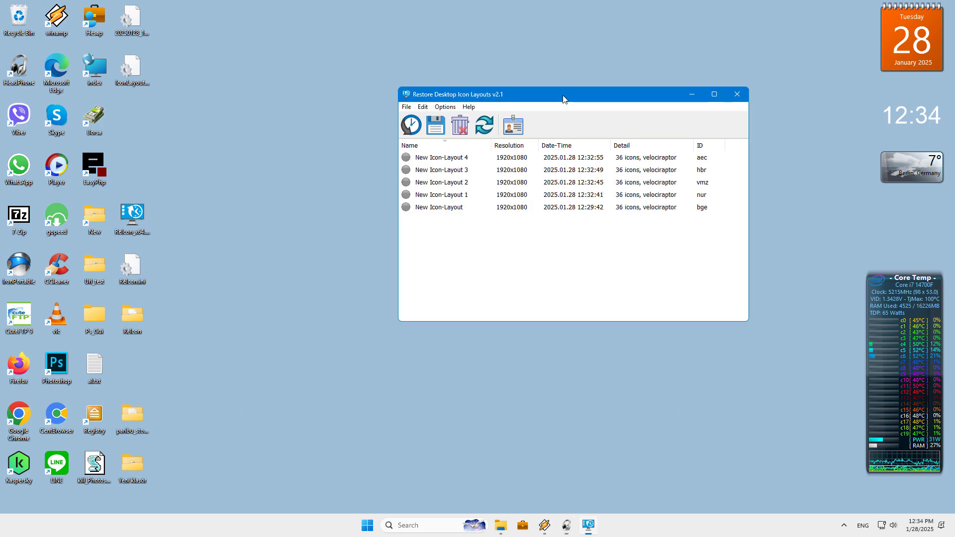
# View Command Line Info and copy the example command 'ReIcon_x64.exe /S'
pyautogui.click(408, 107)
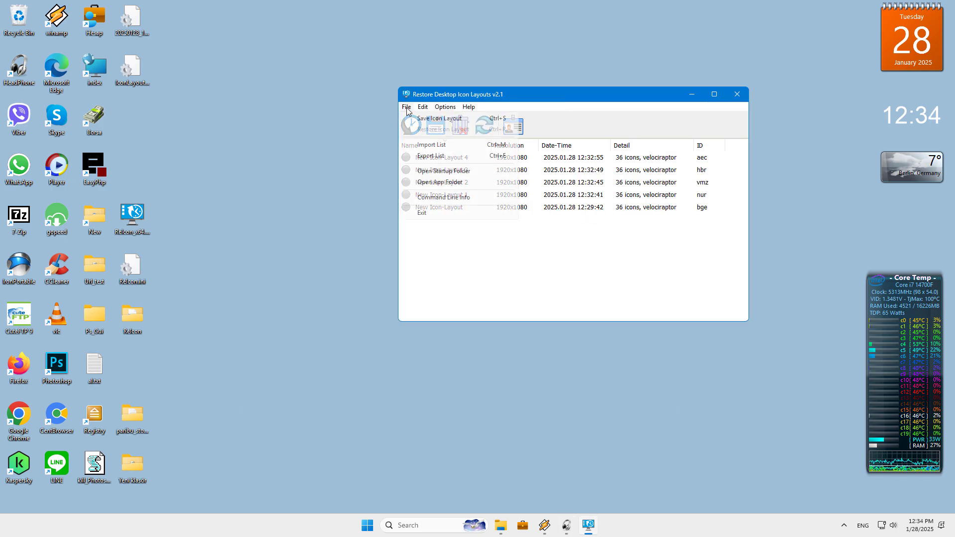
pyautogui.click(458, 197)
pyautogui.moveTo(587, 124); pyautogui.dragTo(420, 239)
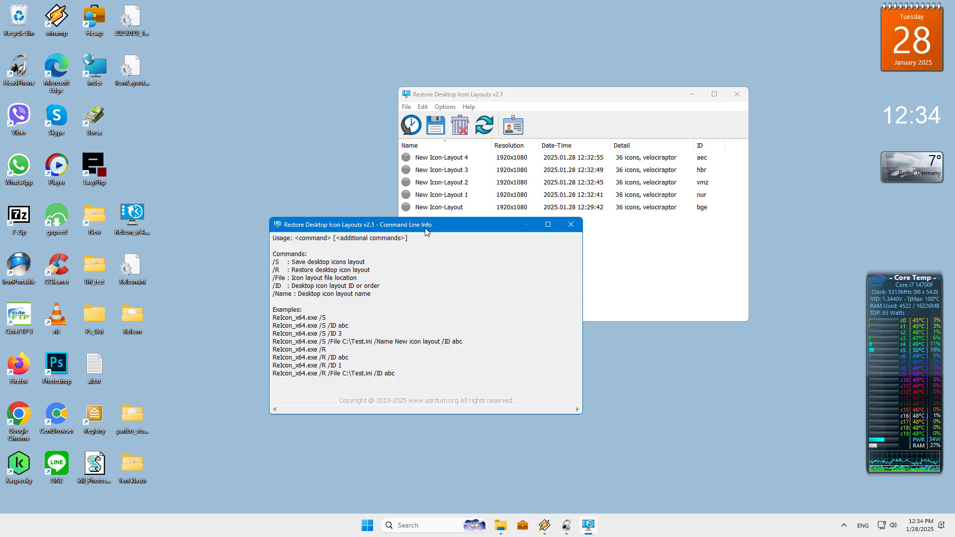
pyautogui.moveTo(266, 328); pyautogui.dragTo(317, 327)
pyautogui.rightClick(317, 327)
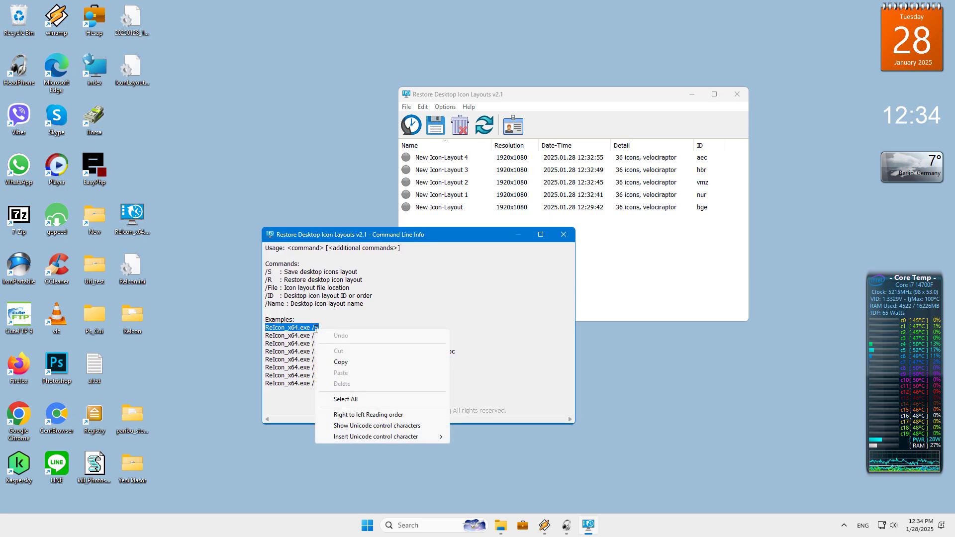
pyautogui.click(339, 364)
pyautogui.press('Escape')
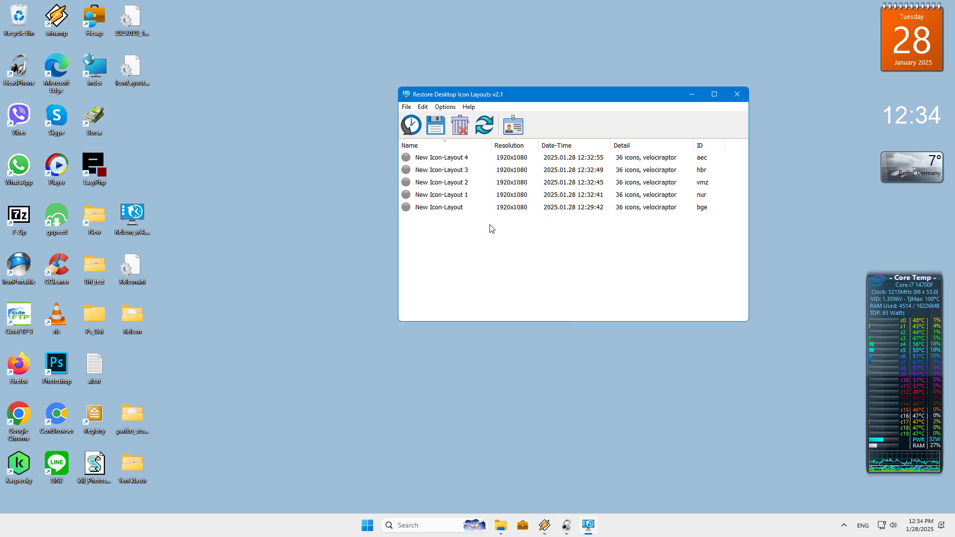
# Delete All layouts from the list again and confirm
pyautogui.rightClick(489, 228)
pyautogui.click(517, 260)
pyautogui.click(528, 263)
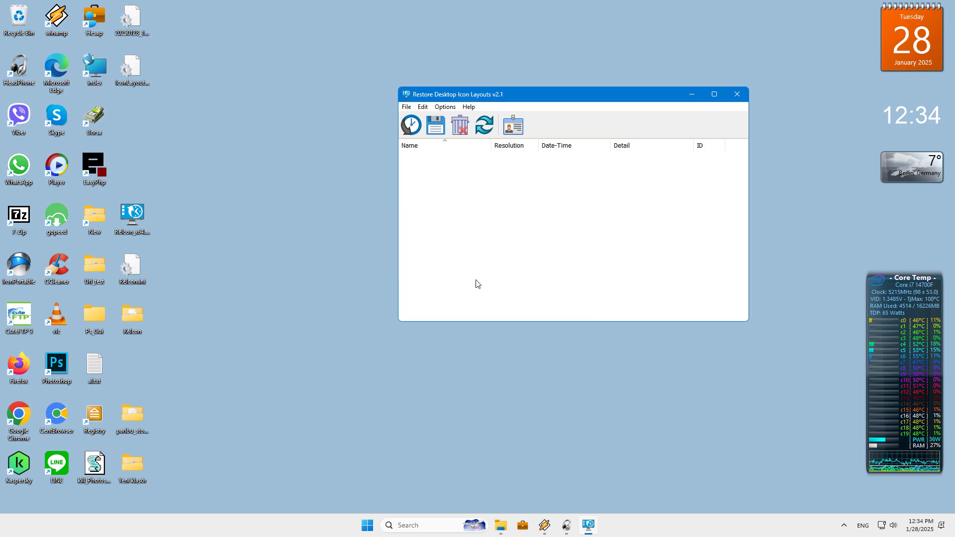
# Launch Command Prompt as administrator from Windows search
pyautogui.click(417, 525)
pyautogui.write('cmd')
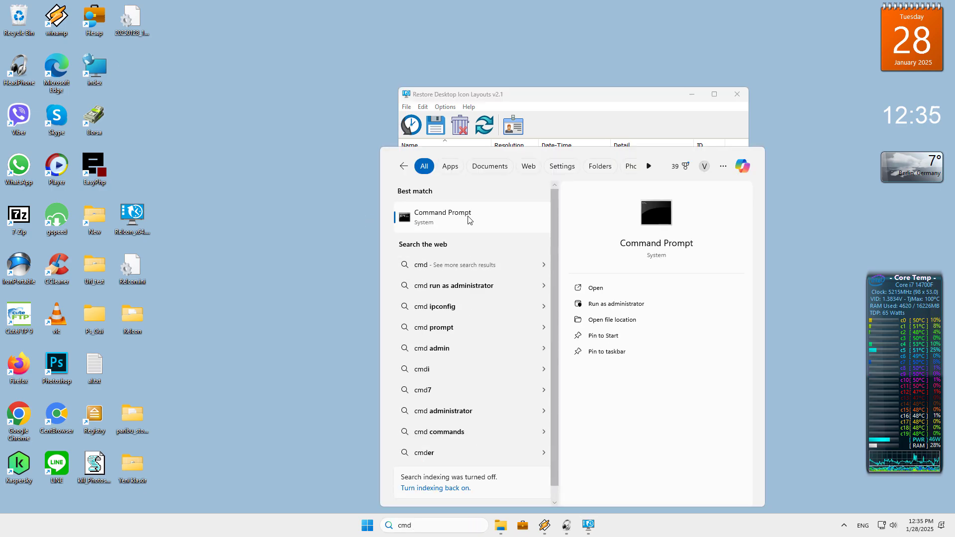
pyautogui.rightClick(443, 217)
pyautogui.click(504, 227)
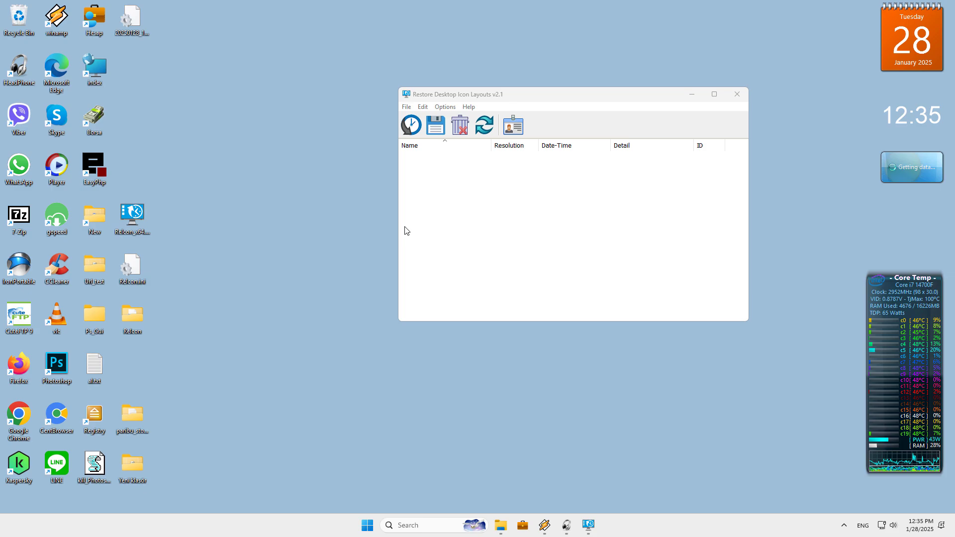
pyautogui.moveTo(301, 76); pyautogui.dragTo(484, 123)
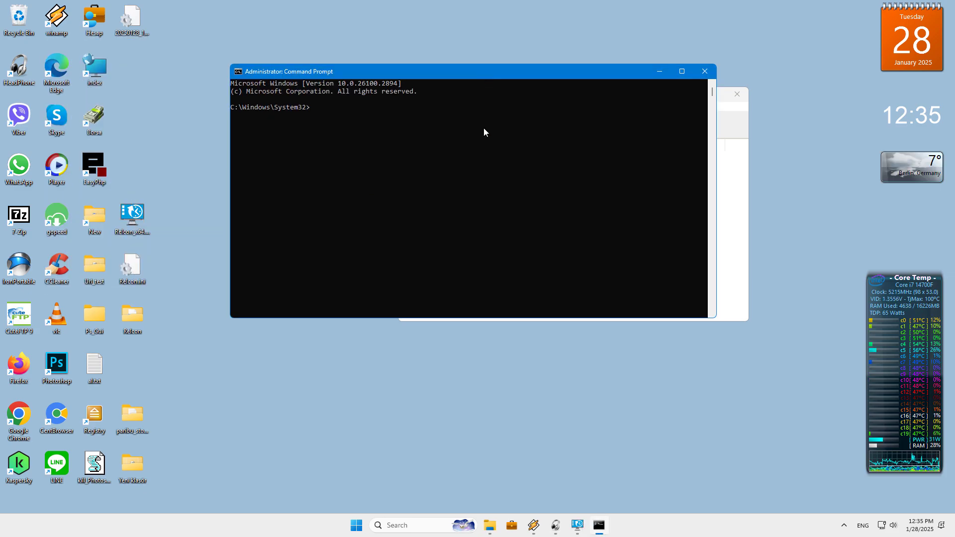
pyautogui.write('cd C:\\Users\\velociraptor\\Desktop\\ReIcon')
# cd into the ReIcon folder and run ReIcon_x64.exe /S to save a 36-icon layout
pyautogui.press('Return')
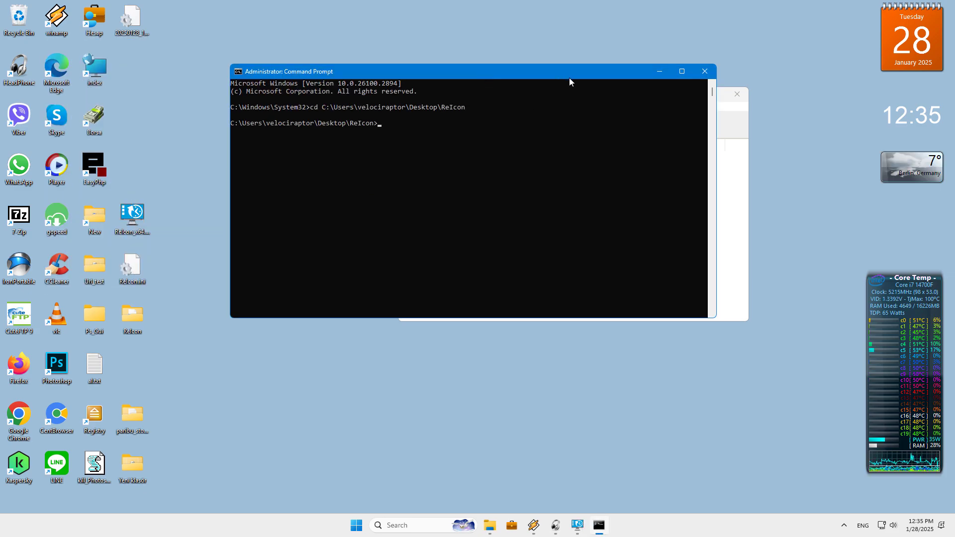
pyautogui.moveTo(584, 73); pyautogui.dragTo(587, 216)
pyautogui.write('ReIcon_x64.exe /S')
pyautogui.press('Return')
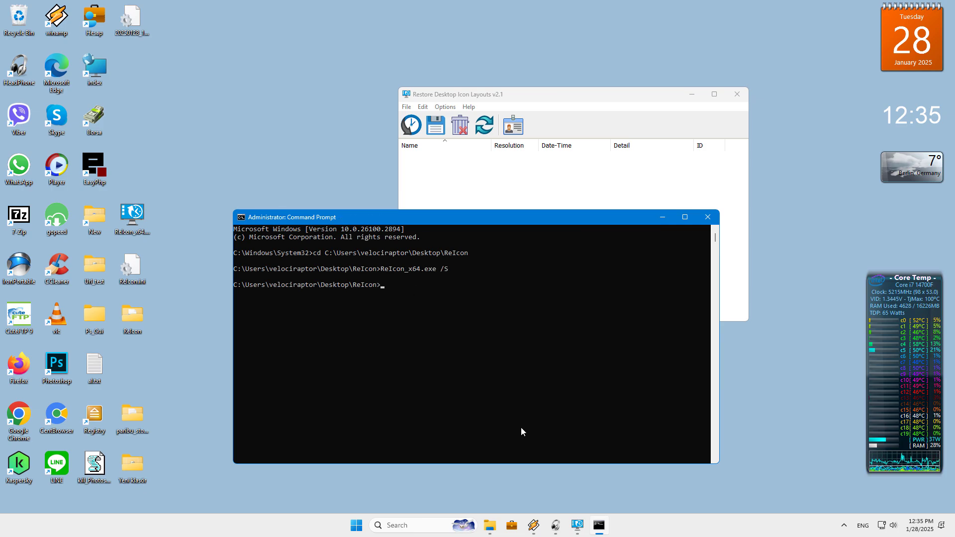
# Drag all desktop icons right, then run ReIcon_x64.exe /R to restore them left
pyautogui.moveTo(189, 1); pyautogui.dragTo(3, 491)
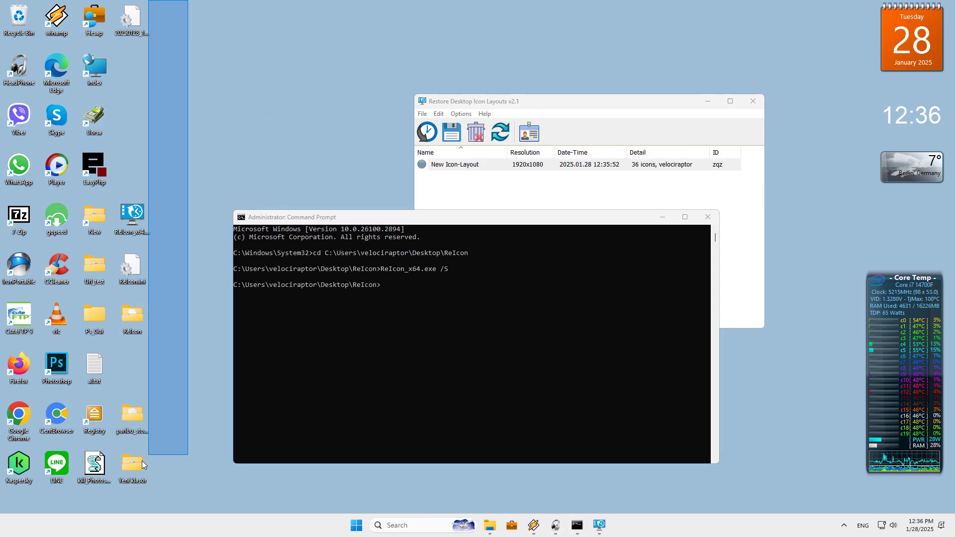
pyautogui.click(125, 163)
pyautogui.moveTo(123, 36); pyautogui.dragTo(838, 34)
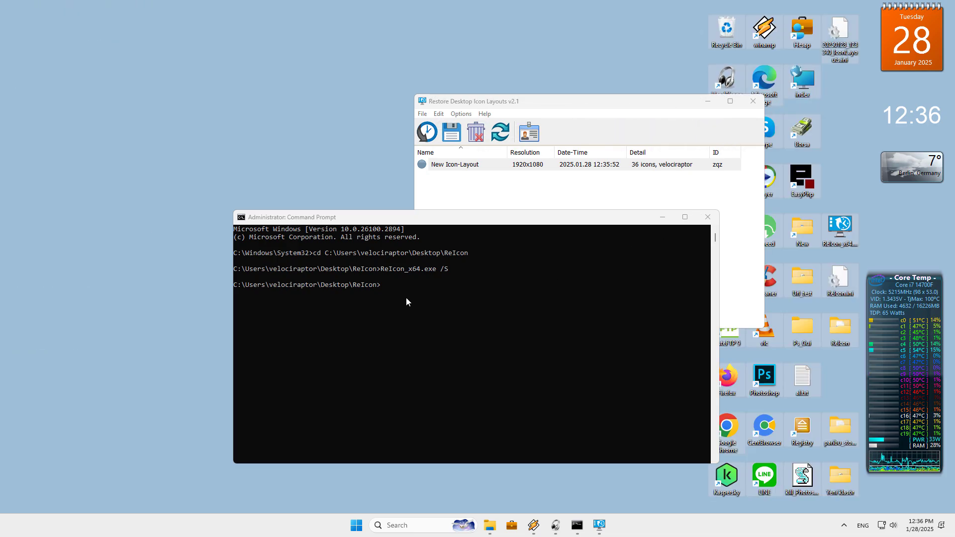
pyautogui.click(406, 298)
pyautogui.press('Up')
pyautogui.press('BackSpace')
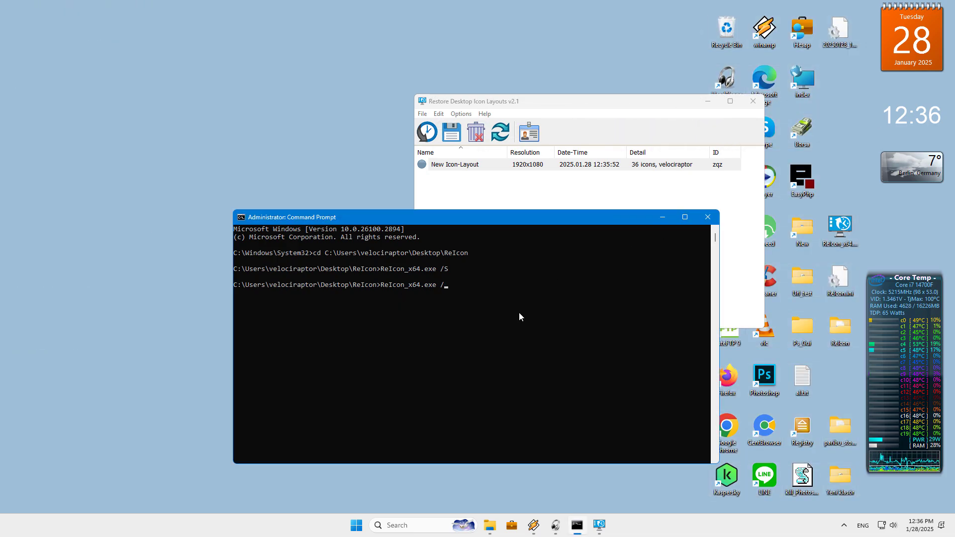
pyautogui.write('R')
pyautogui.press('Return')
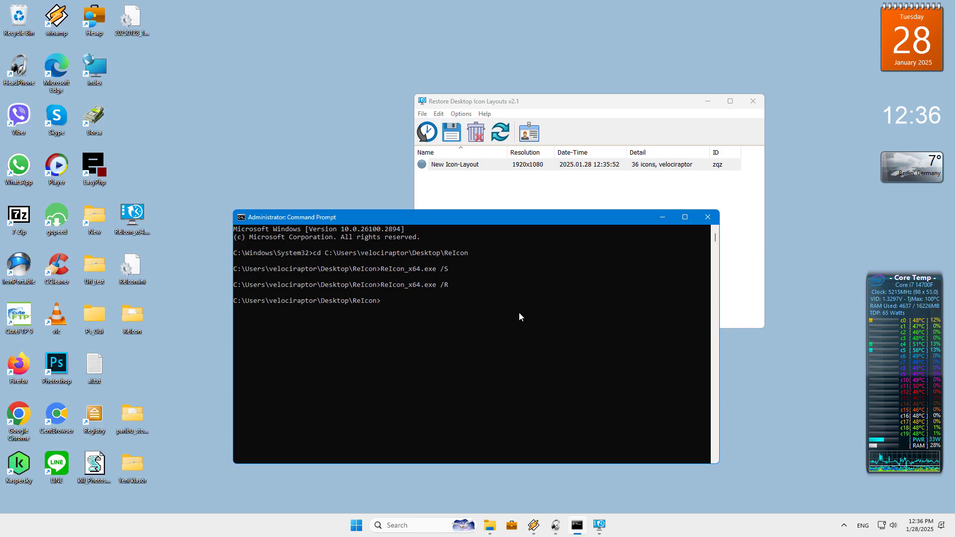
# Move all desktop icons toward the middle and save the arrangement as New Icon-Layout 1
pyautogui.click(663, 225)
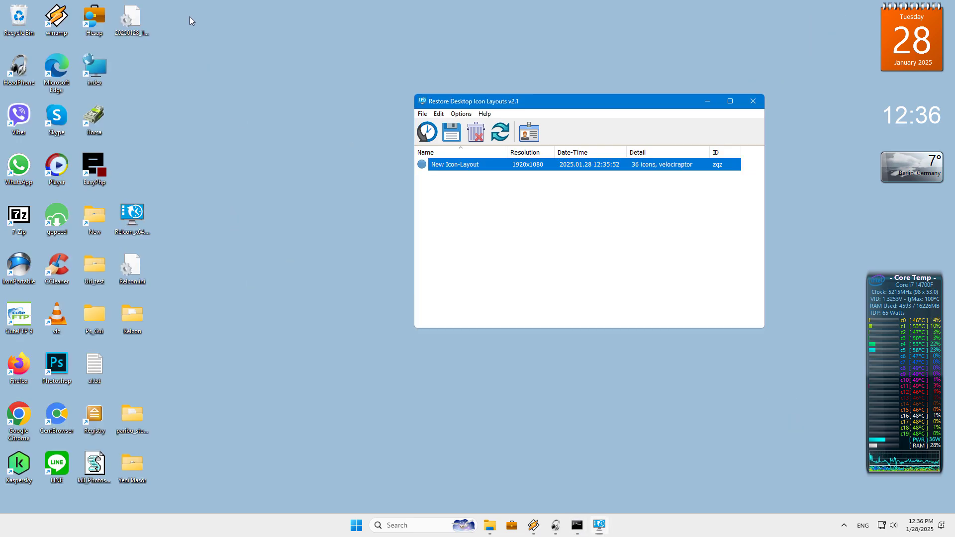
pyautogui.moveTo(190, 17); pyautogui.dragTo(37, 523)
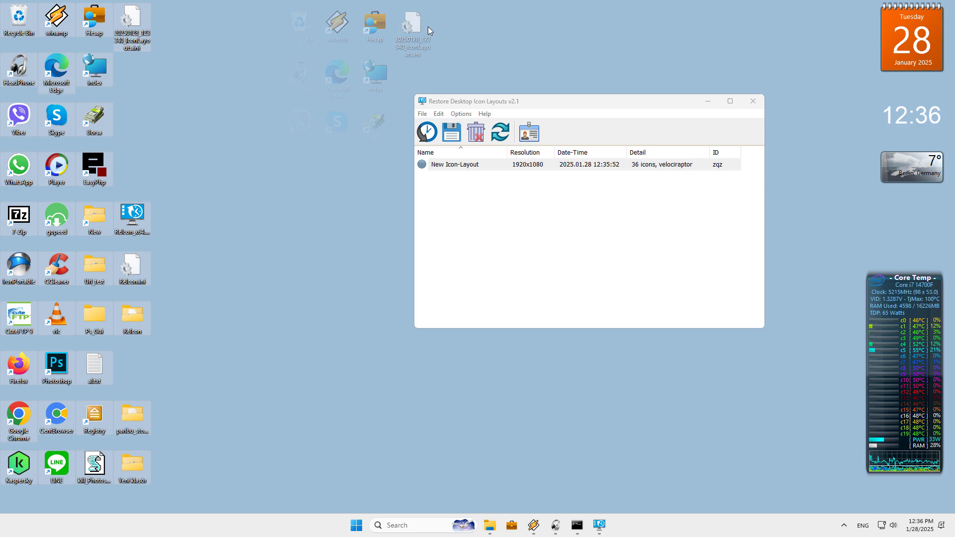
pyautogui.moveTo(136, 19); pyautogui.dragTo(464, 25)
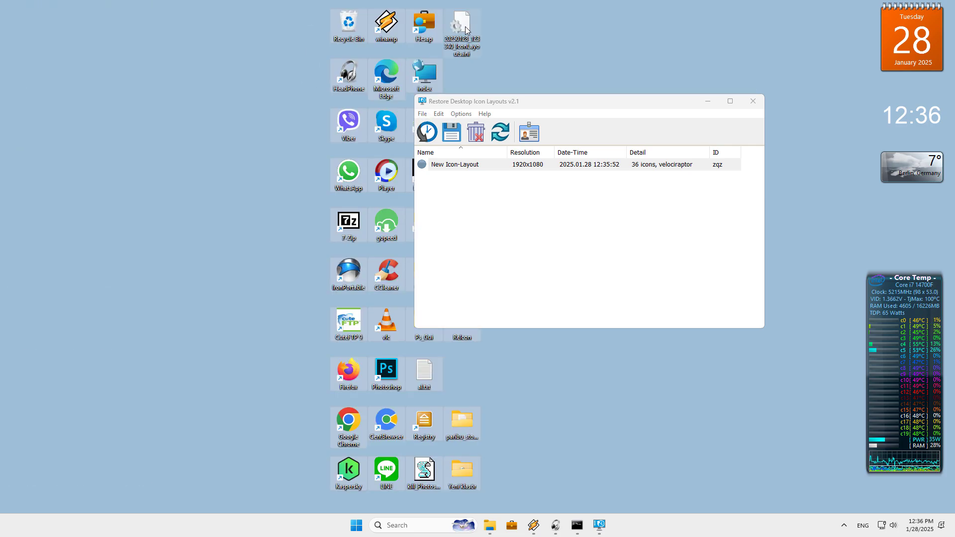
pyautogui.click(453, 138)
# Move all icons to the right side and save the arrangement as New Icon-Layout 2
pyautogui.moveTo(523, 4); pyautogui.dragTo(320, 533)
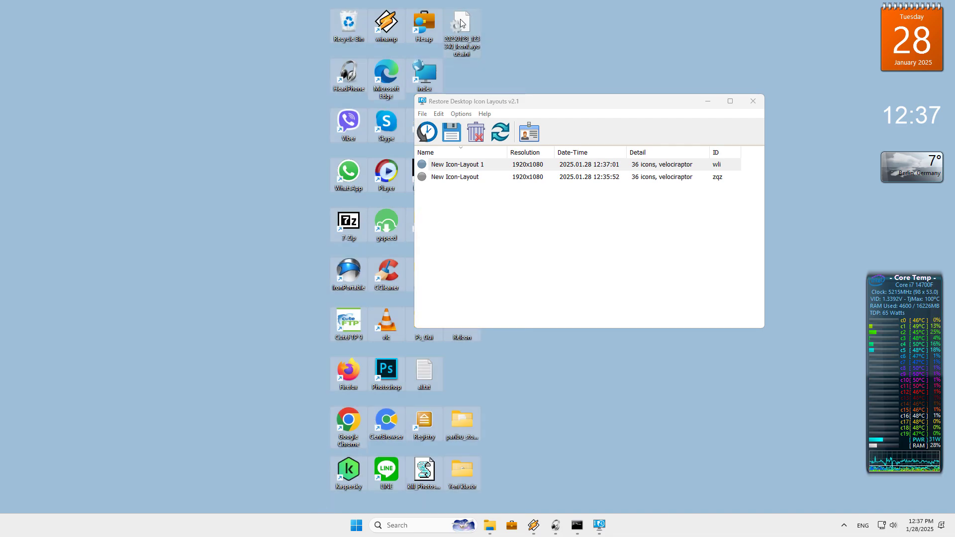
pyautogui.moveTo(462, 22); pyautogui.dragTo(816, 23)
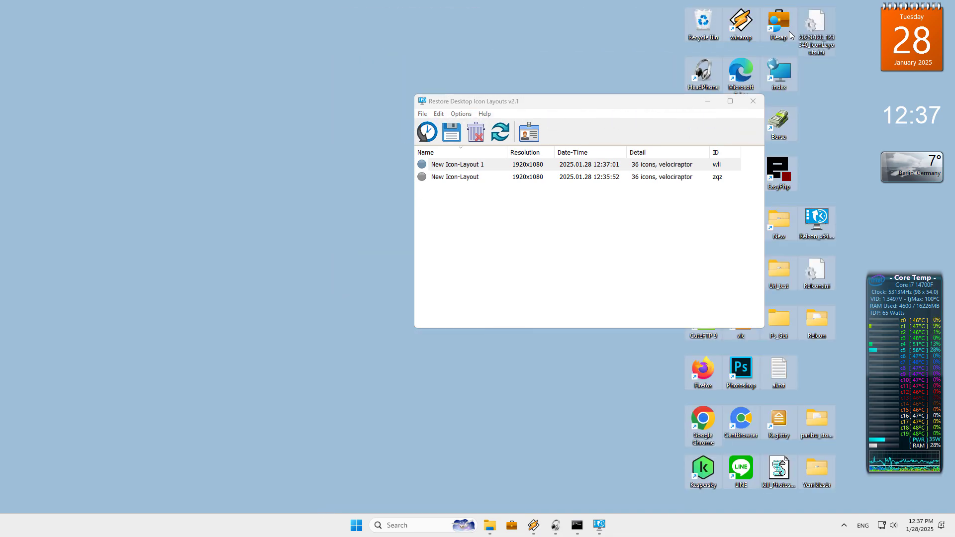
pyautogui.click(452, 133)
pyautogui.click(473, 216)
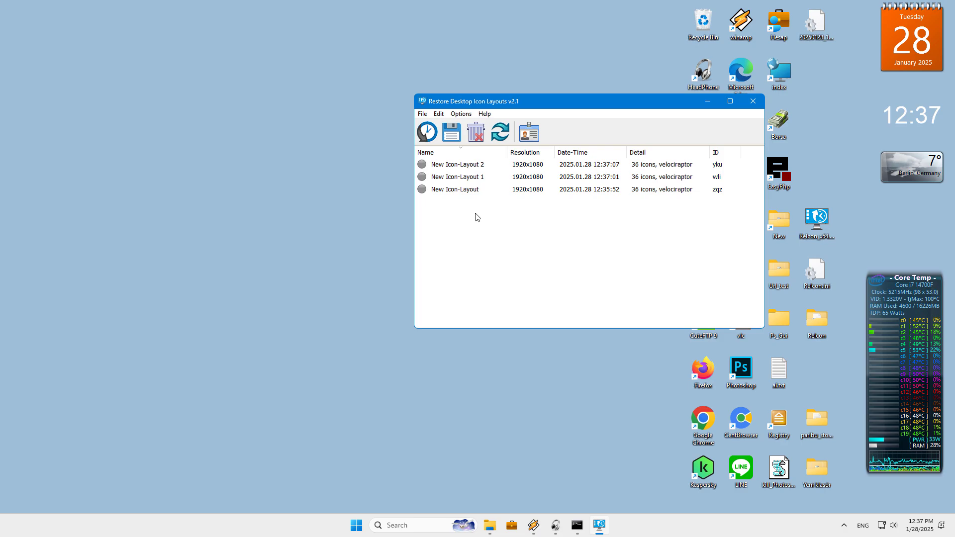
pyautogui.click(578, 525)
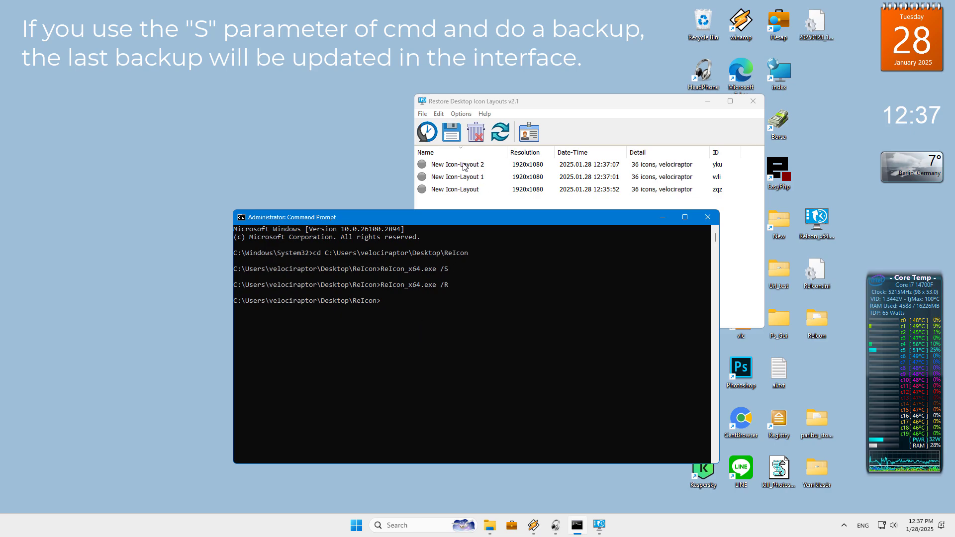
pyautogui.click(662, 218)
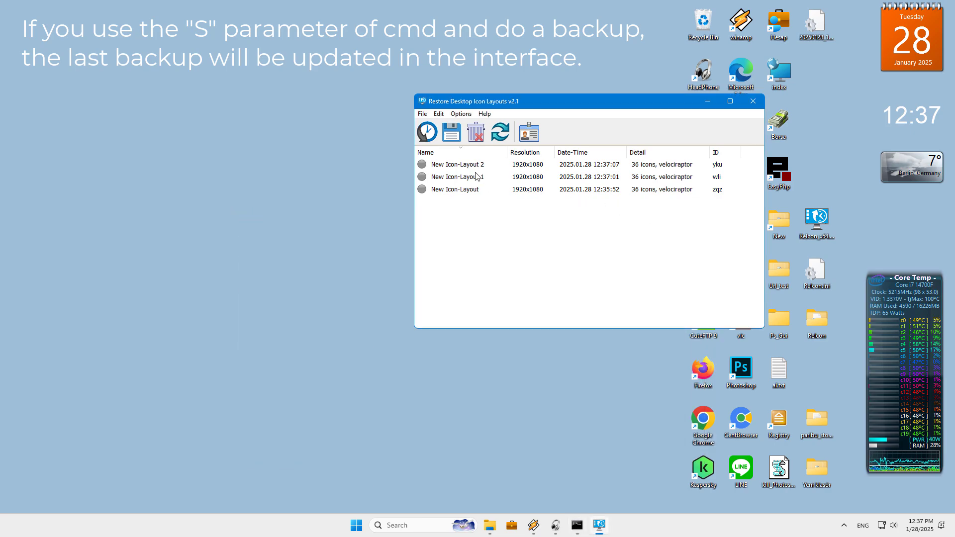
# Restore the original New Icon-Layout, then restore New Icon-Layout 2 to verify both apply
pyautogui.click(463, 190)
pyautogui.click(428, 133)
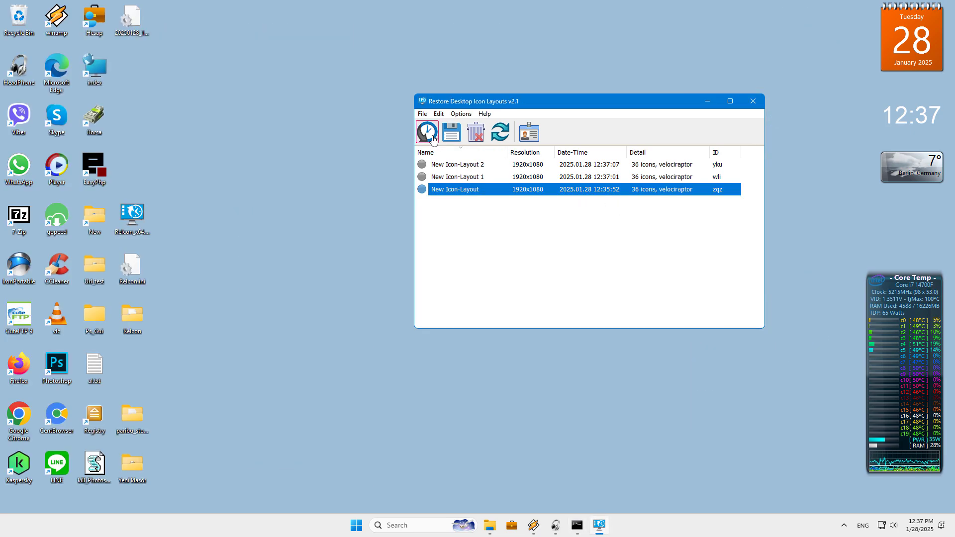
pyautogui.click(457, 165)
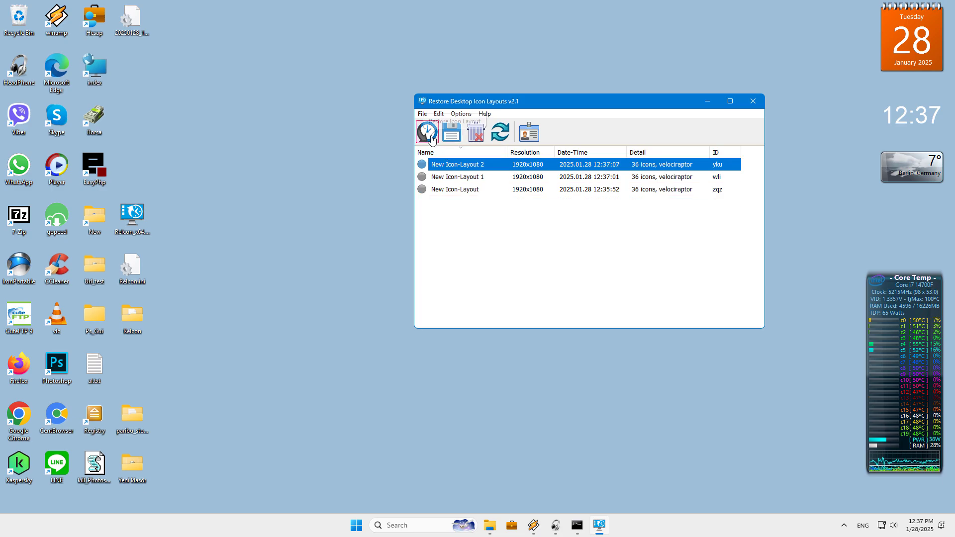
pyautogui.click(431, 137)
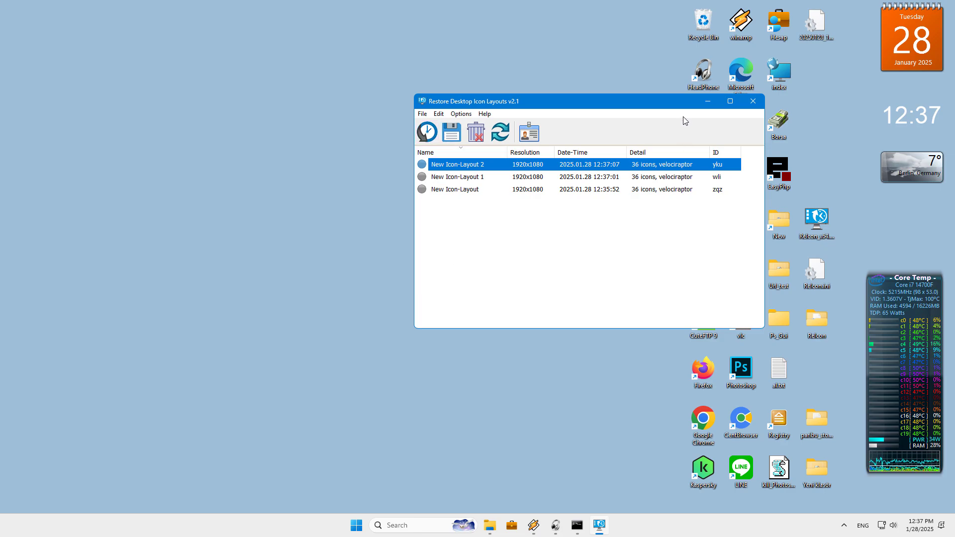
# Move two icon columns left and rerun ReIcon_x64.exe /S to update New Icon-Layout 2
pyautogui.moveTo(670, 10); pyautogui.dragTo(756, 493)
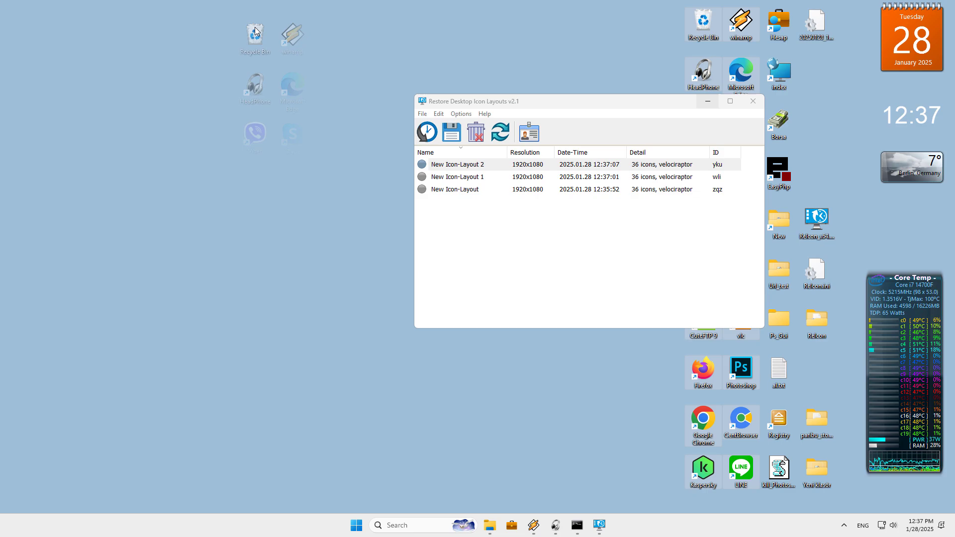
pyautogui.moveTo(717, 39); pyautogui.dragTo(239, 46)
pyautogui.click(577, 525)
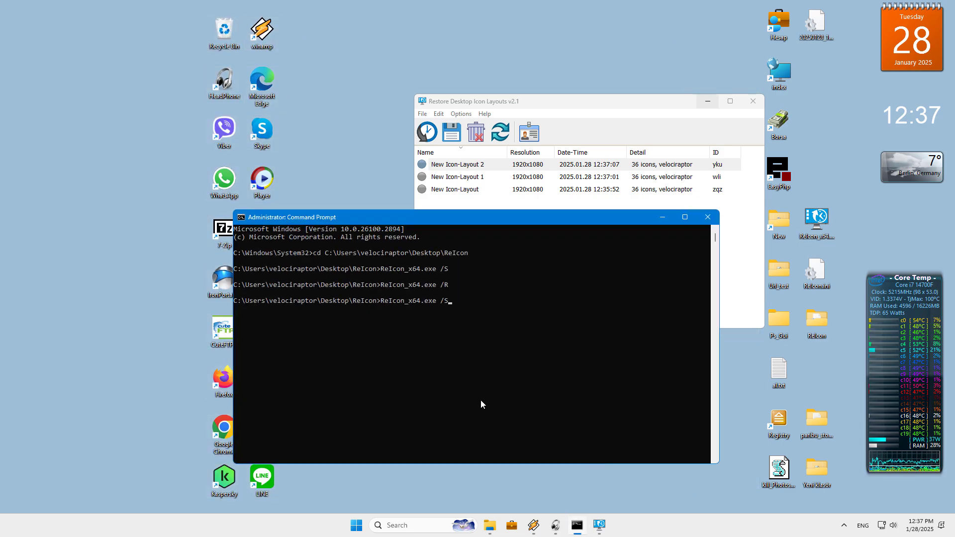
pyautogui.press('Return')
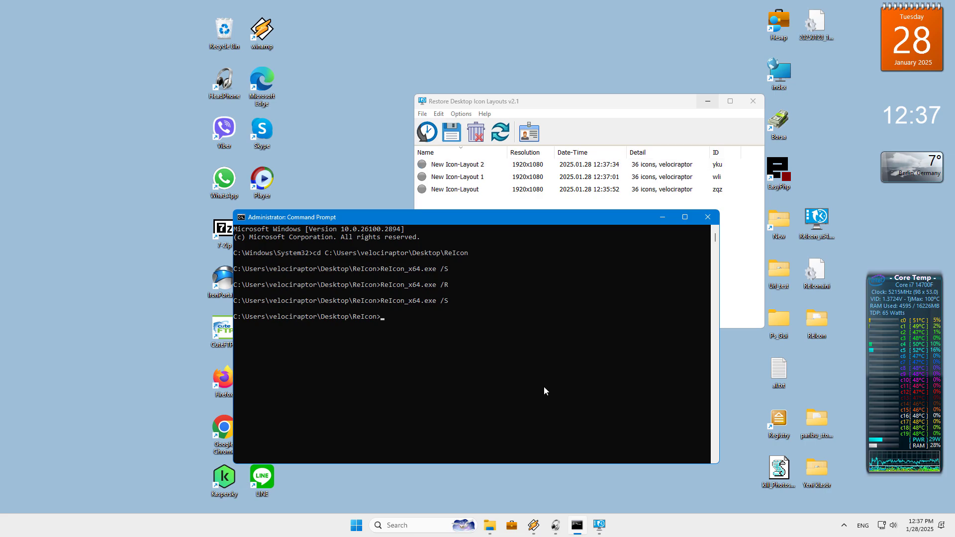
# Restore the original New Icon-Layout, then the updated New Icon-Layout 2, swapping icon sides
pyautogui.click(661, 217)
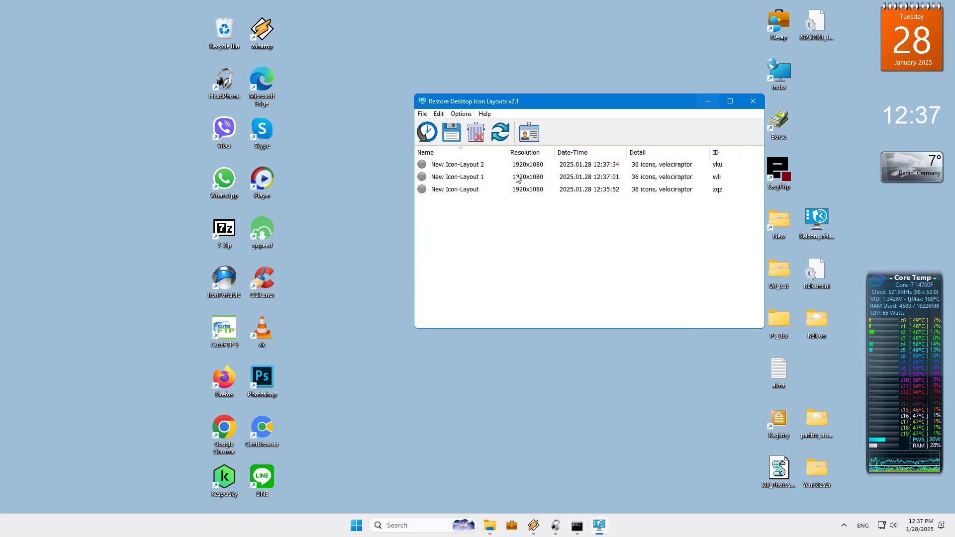
pyautogui.click(459, 166)
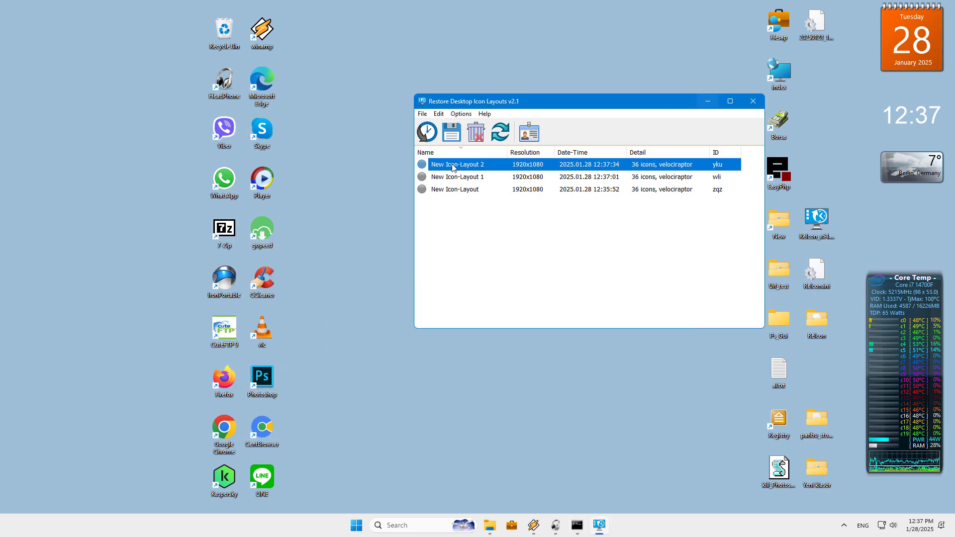
pyautogui.click(457, 189)
pyautogui.click(426, 133)
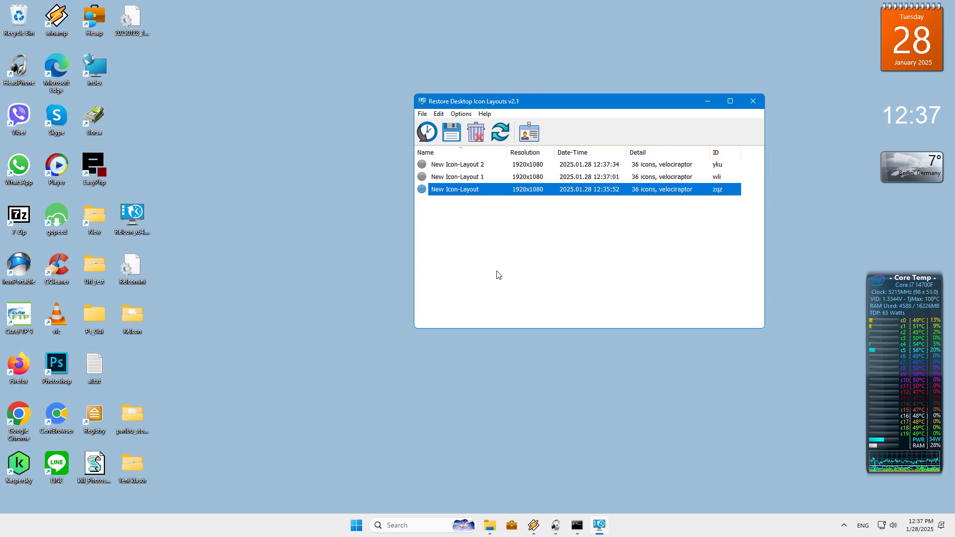
pyautogui.click(459, 165)
pyautogui.click(427, 133)
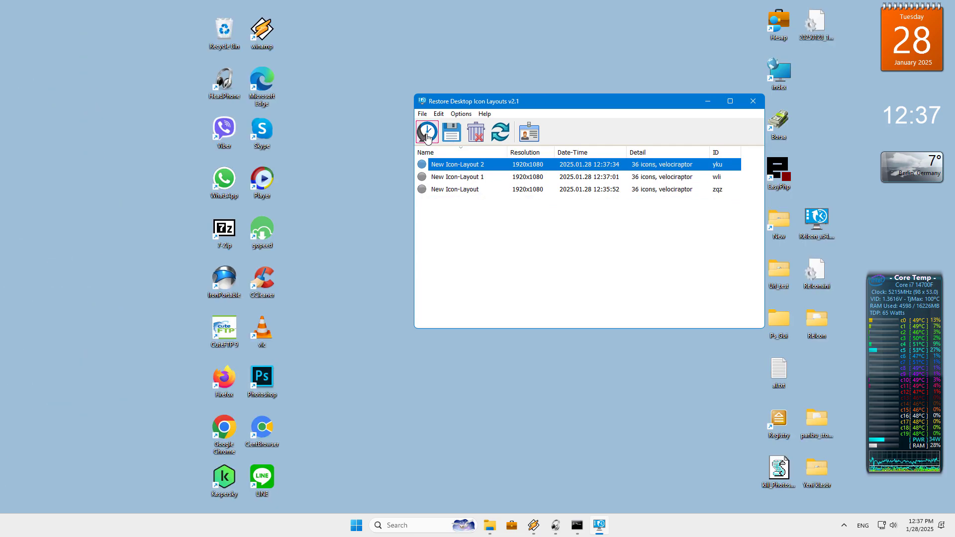
# Restore the original left-side New Icon-Layout once more and close ReIcon
pyautogui.click(455, 189)
pyautogui.click(428, 133)
pyautogui.moveTo(609, 101); pyautogui.dragTo(550, 101)
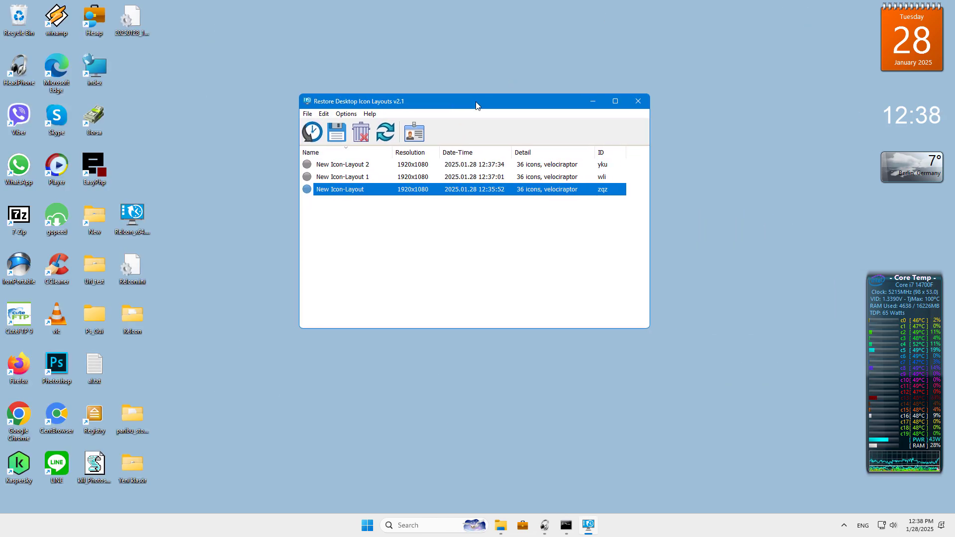
pyautogui.click(590, 72)
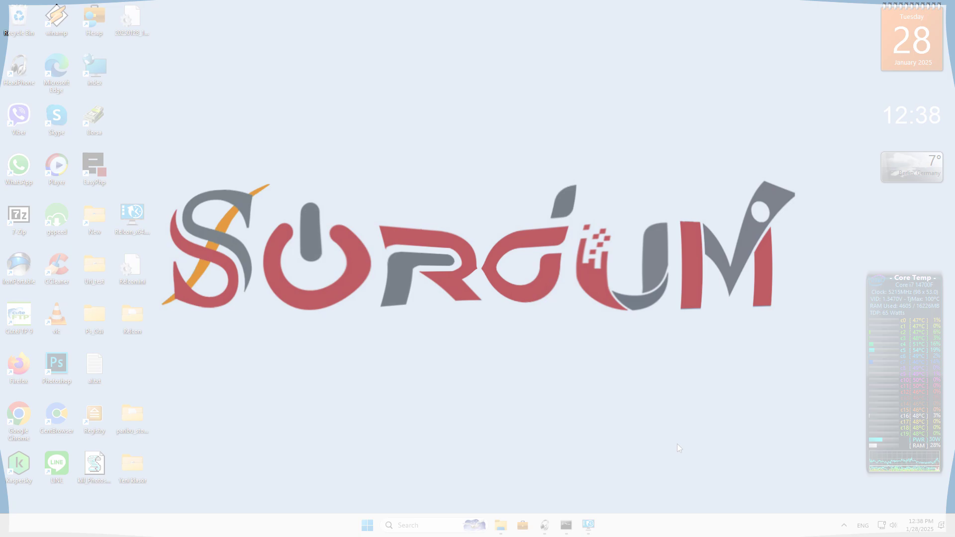